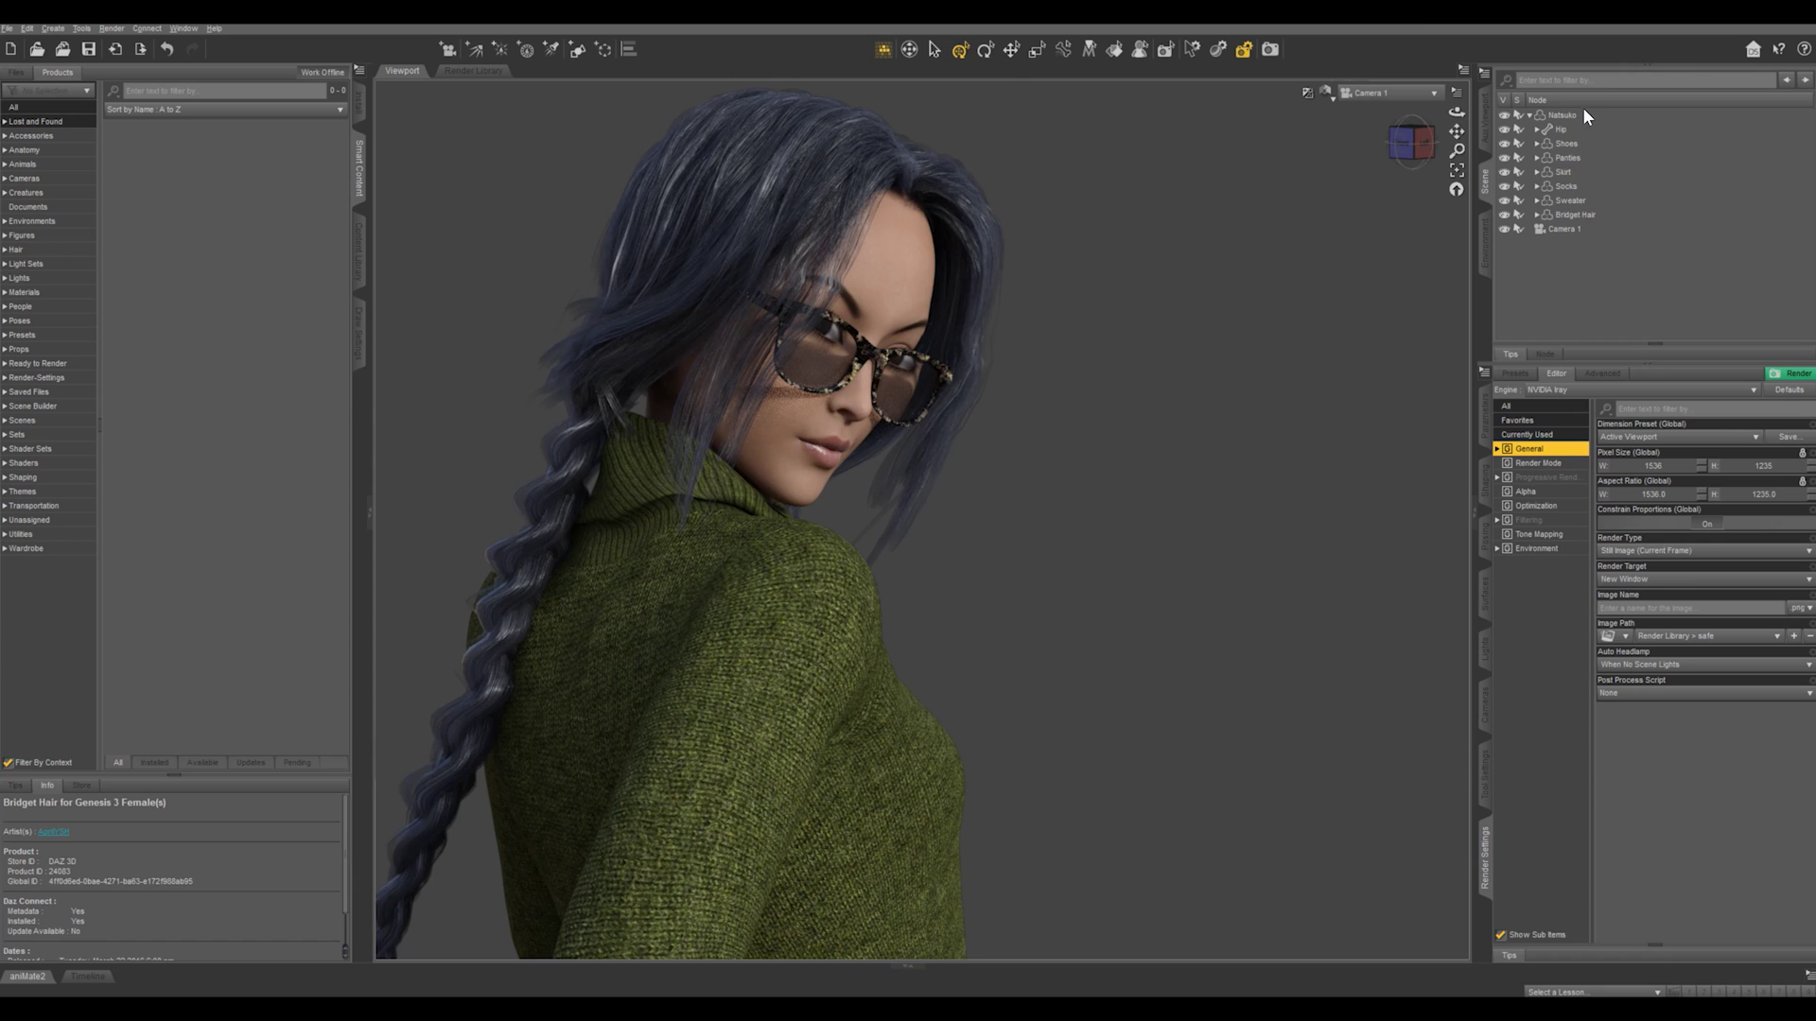
Select the Bridget Hair, preview it in textured shading from the Perspective View, and bring both full-length braids into view.
left_click(1581, 214)
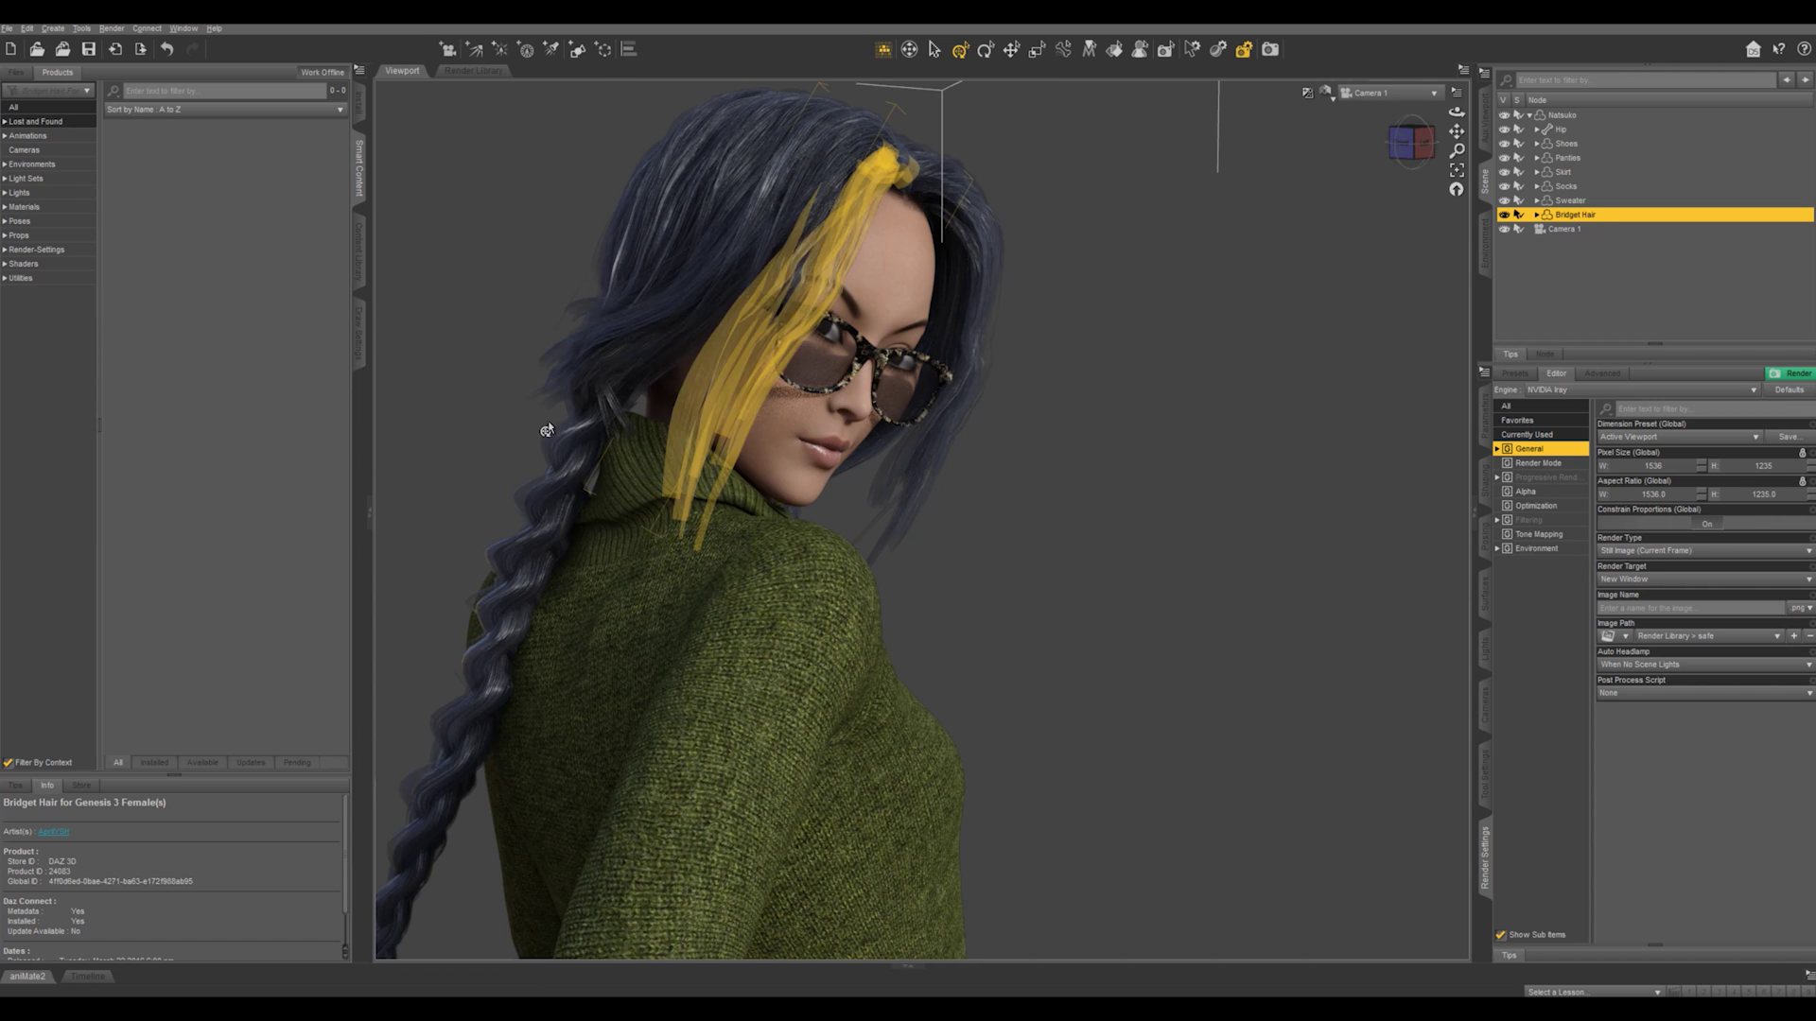
left_click(566, 377)
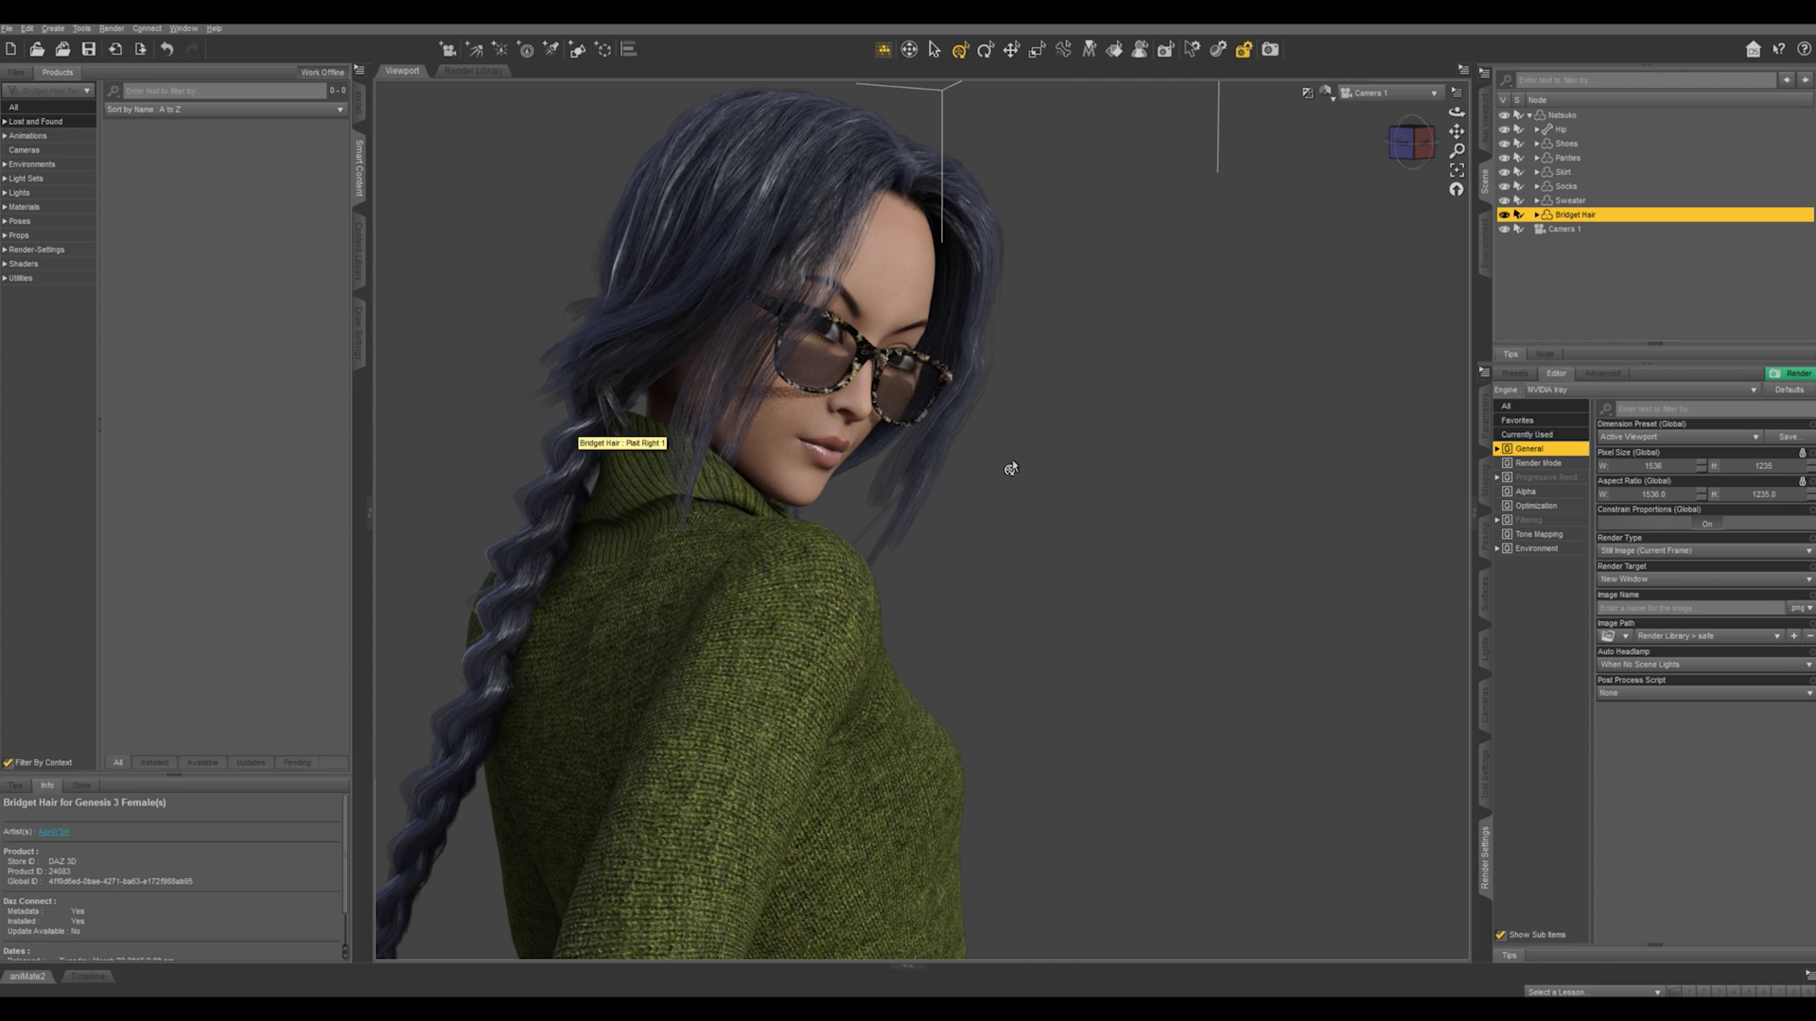
key("ctrl+9")
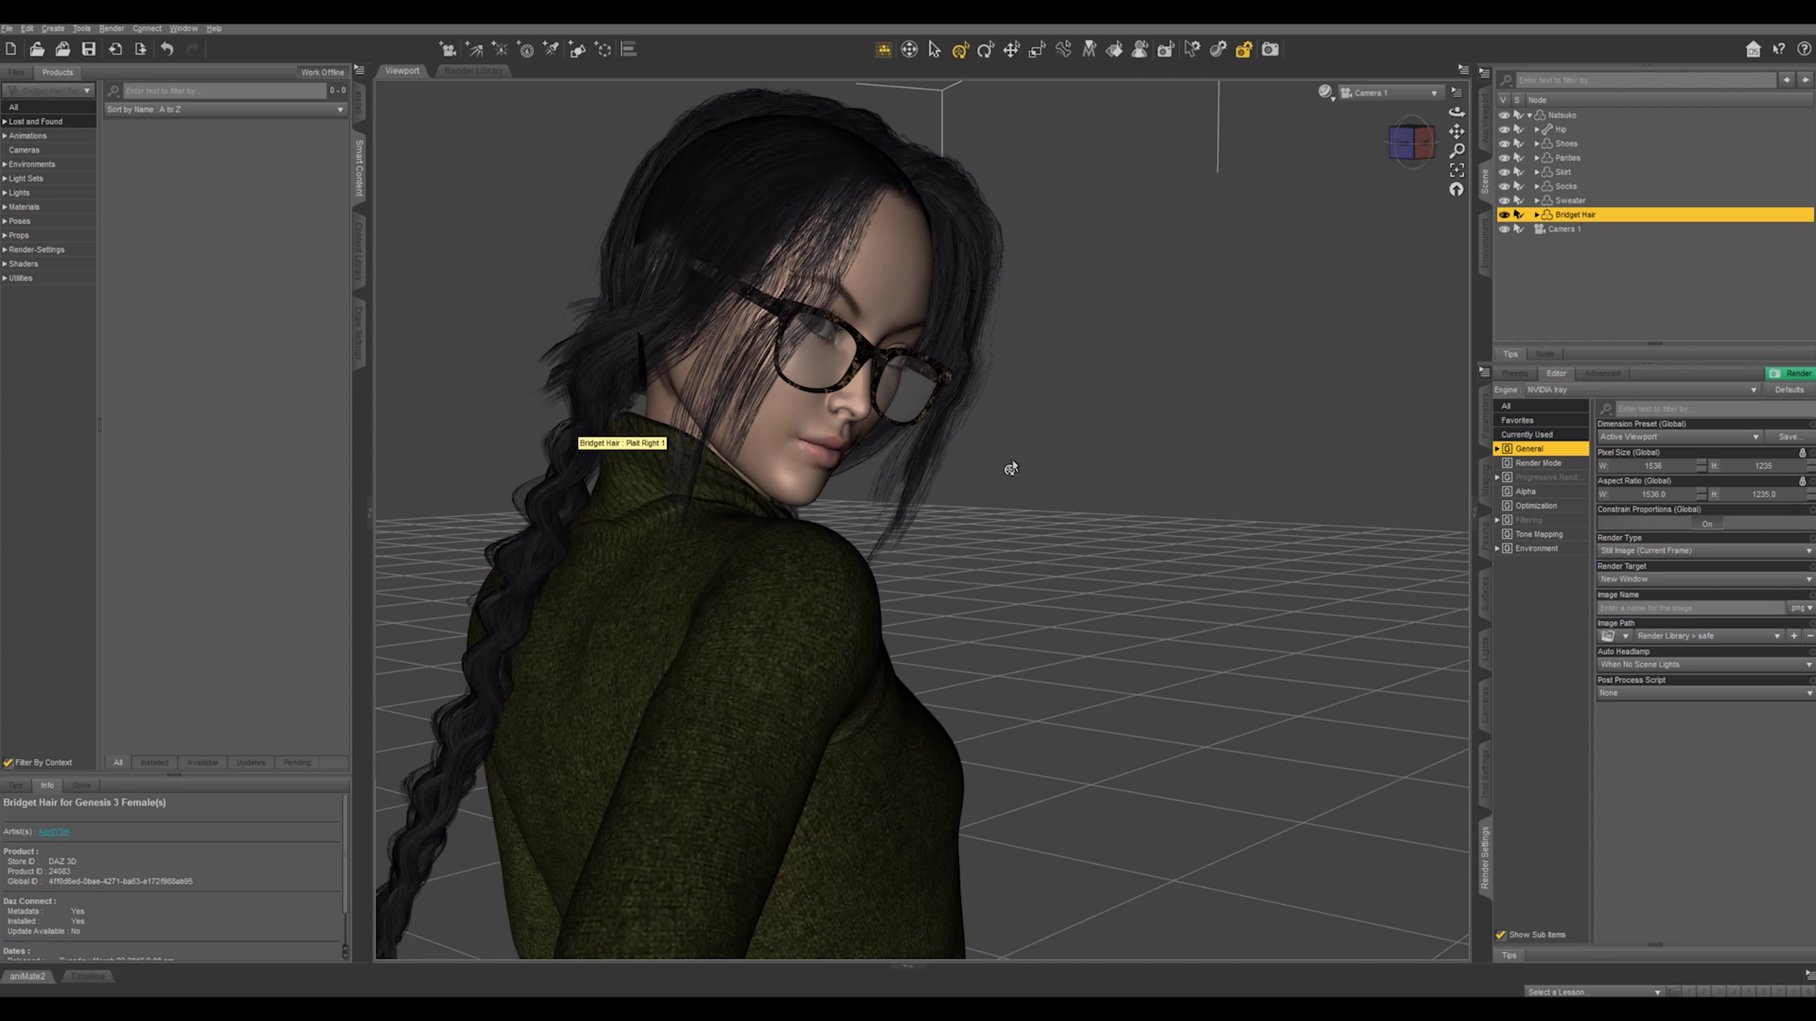
key("ctrl+p")
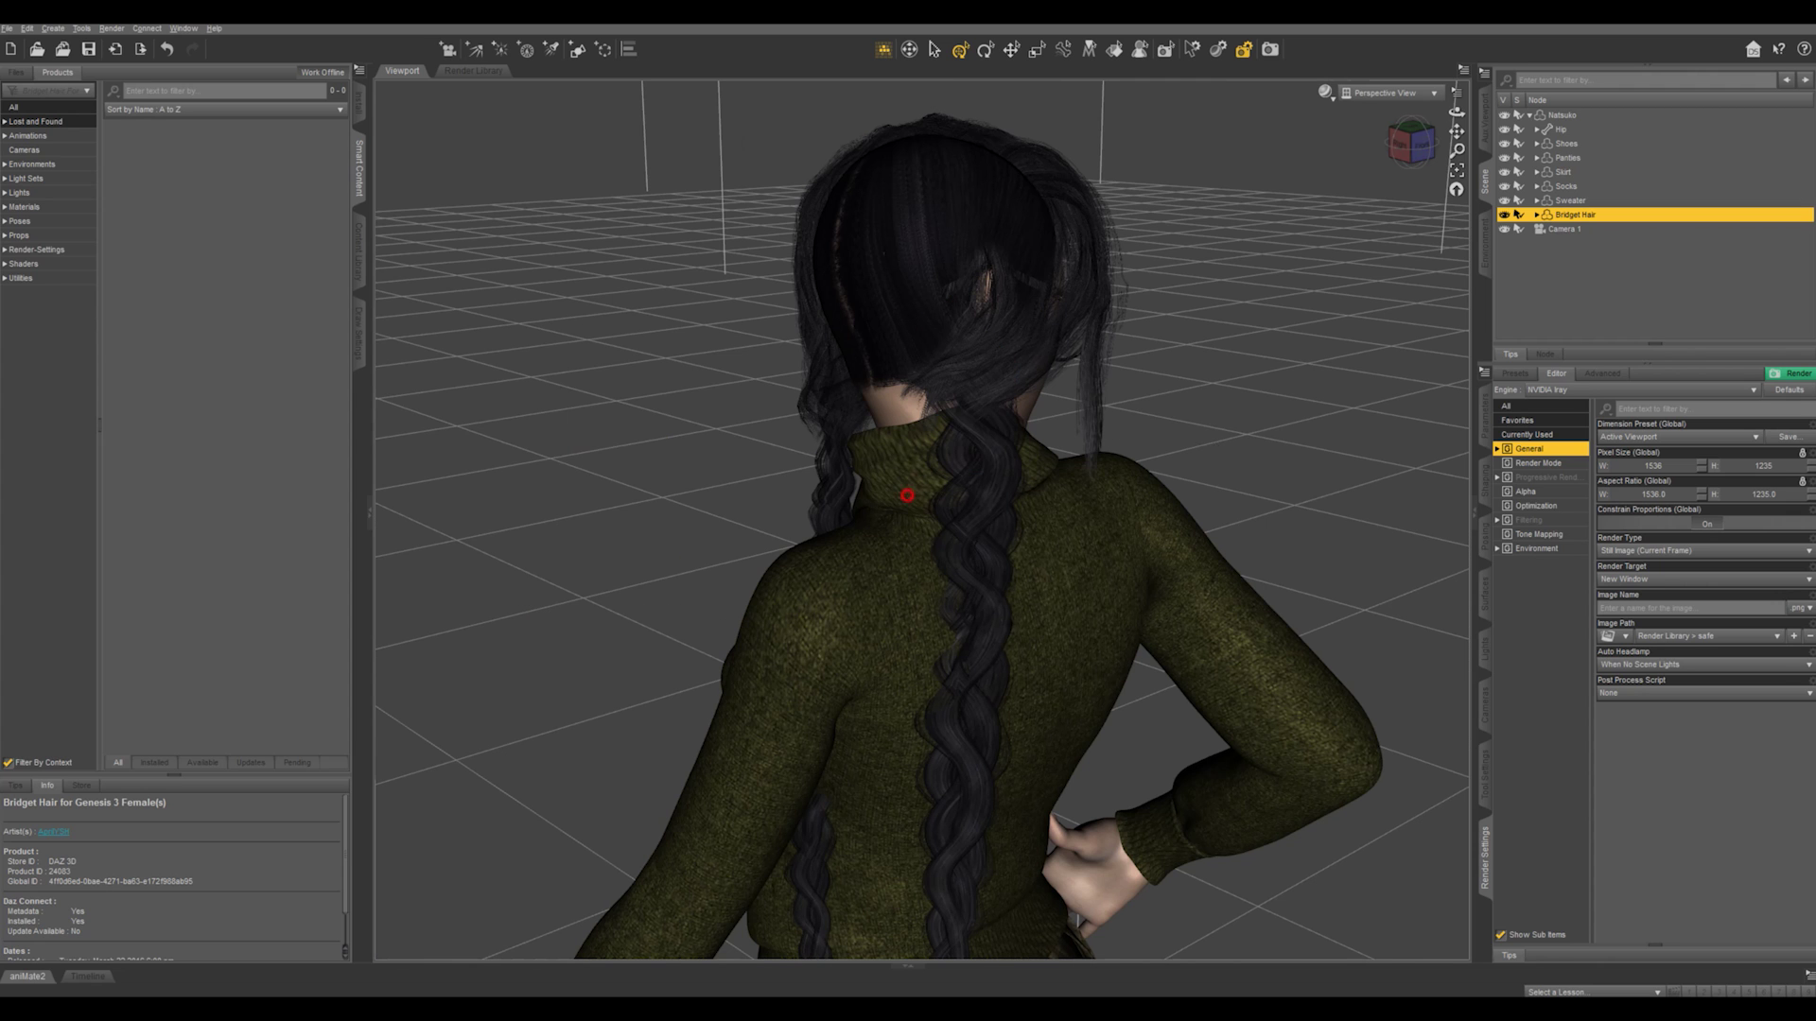
left_click_drag(1212, 454, 1334, 402, "ctrl+alt")
right_click_drag(1217, 527, 1158, 342, "ctrl+alt")
scroll(1216, 528, "down", 2)
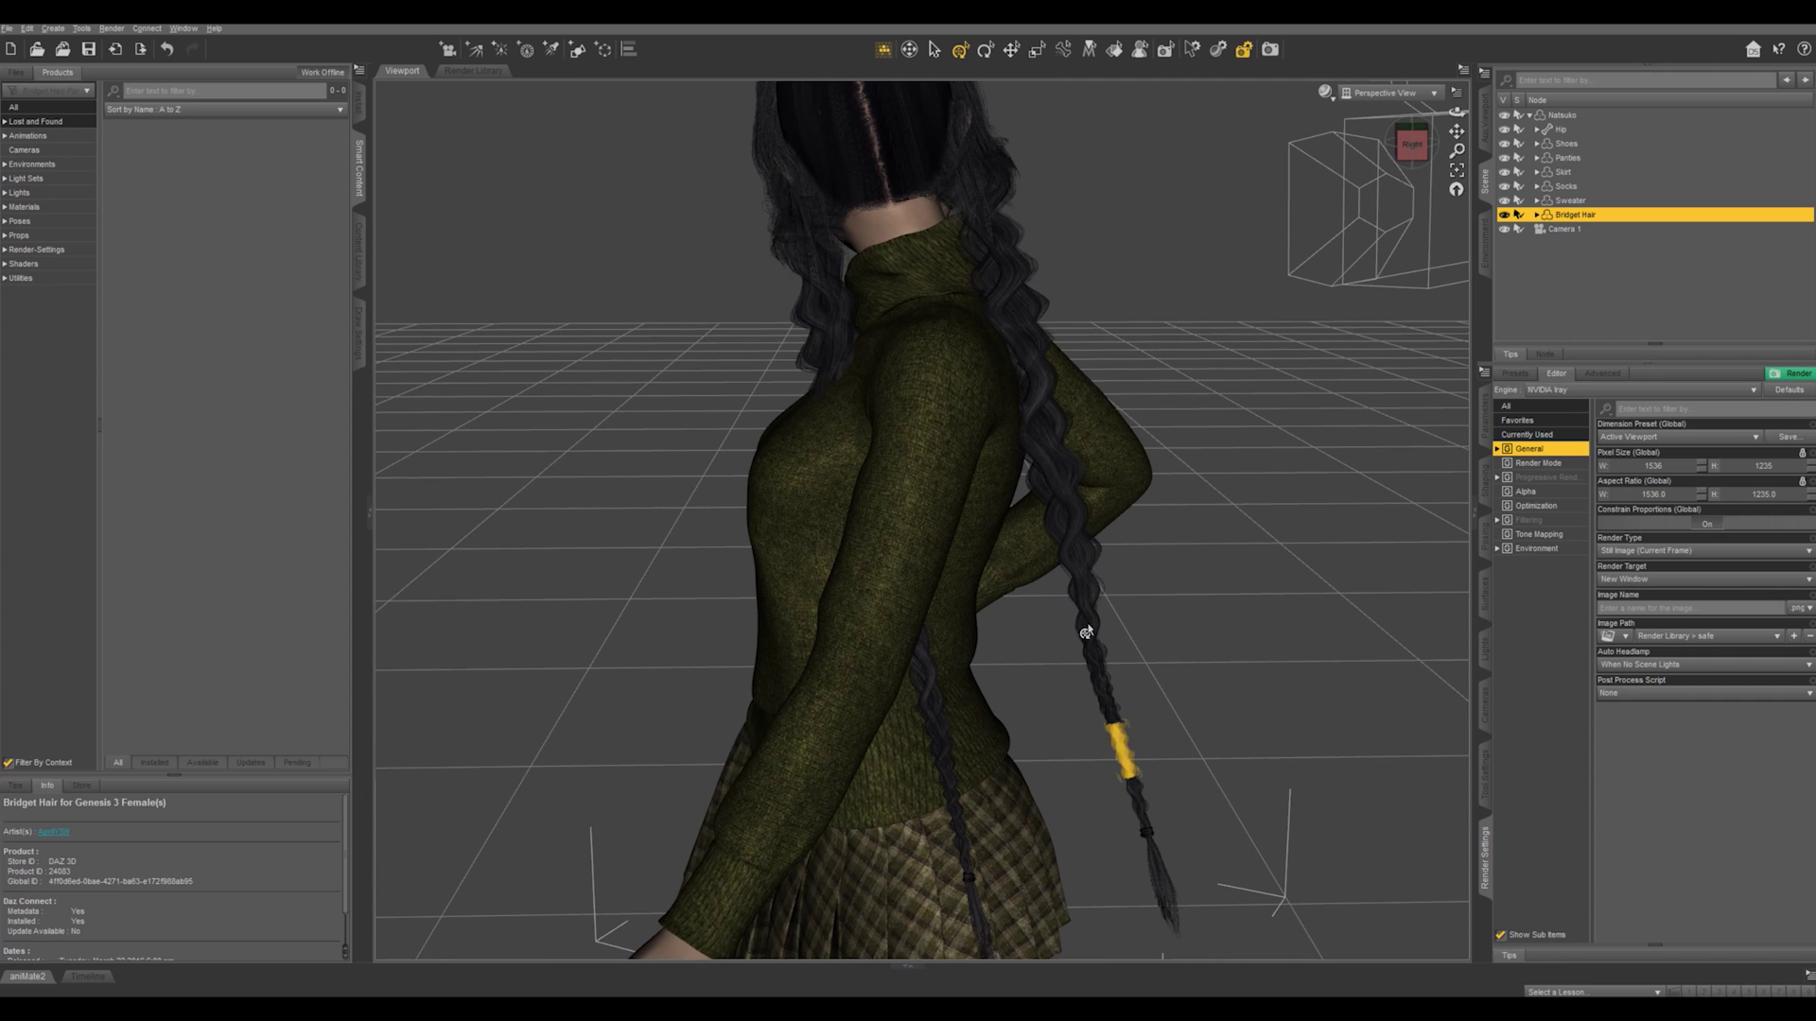
Try the Adjust Hairline shaping morph on the Bridget Hair and undo the change.
left_click(1486, 498)
scroll(1671, 496, "down", 2)
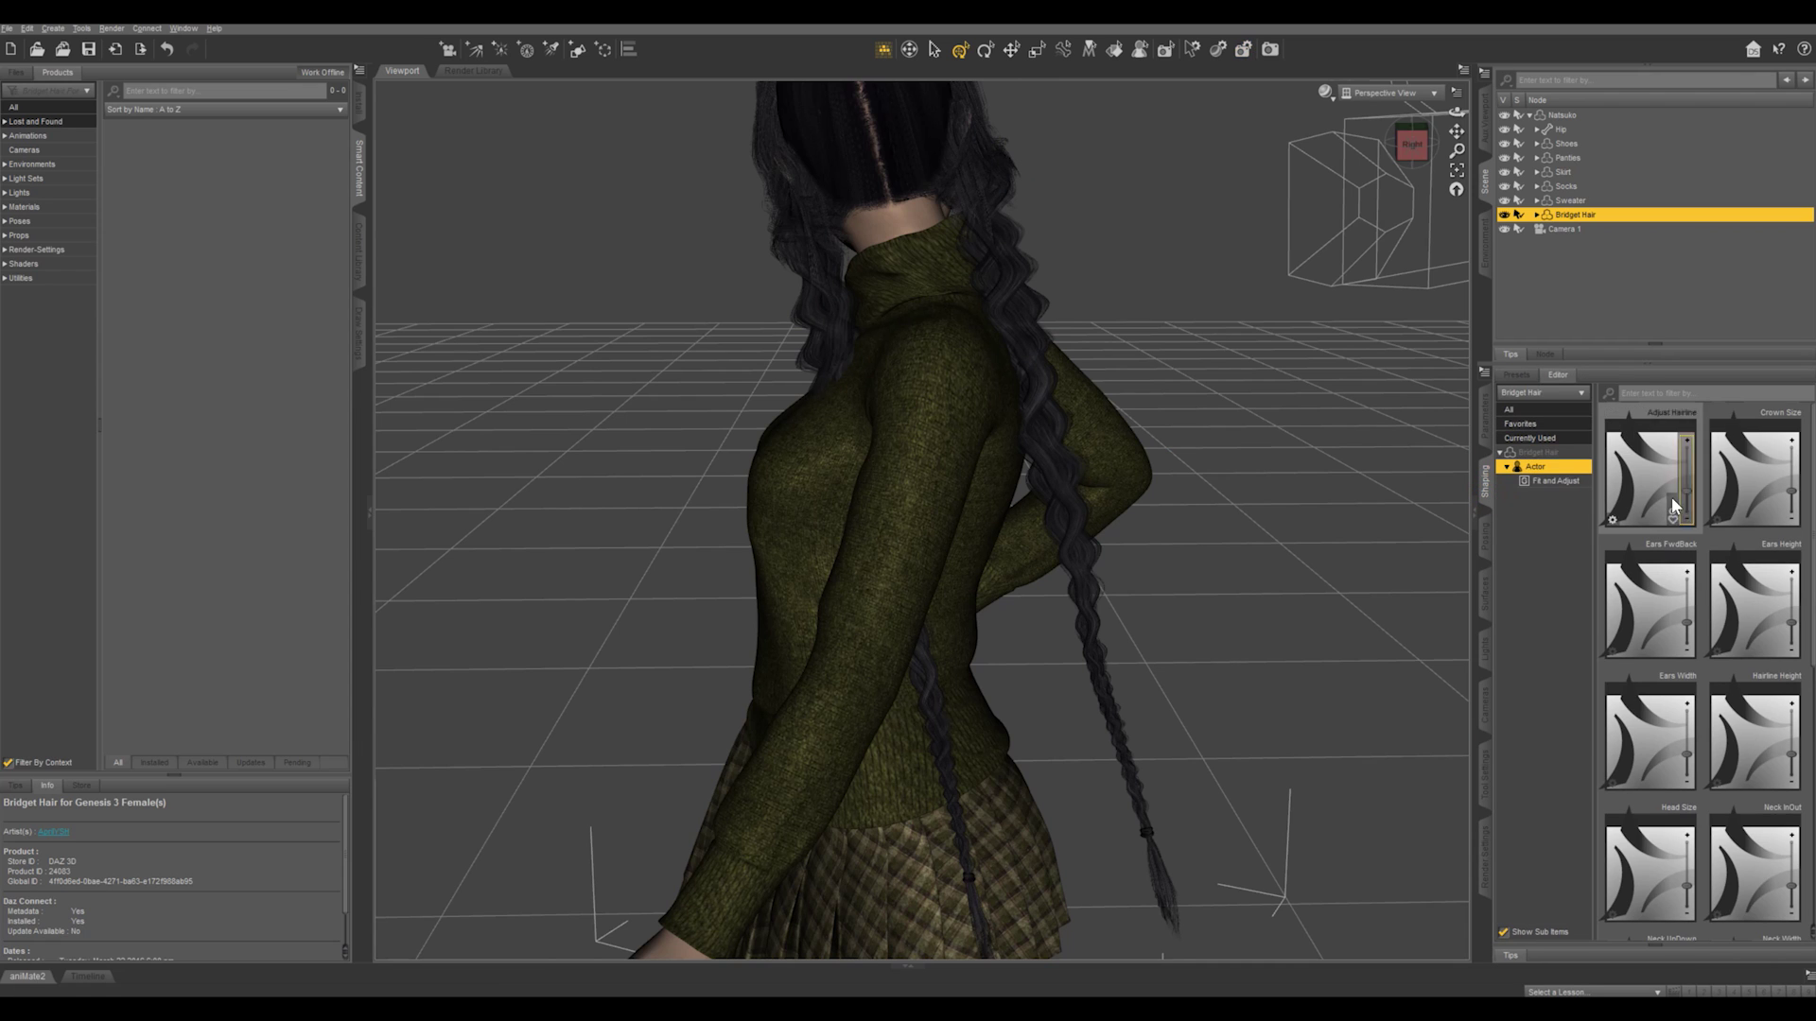
scroll(1698, 490, "down", 2)
scroll(1705, 496, "up", 4)
middle_click_drag(1084, 280, 1352, 283)
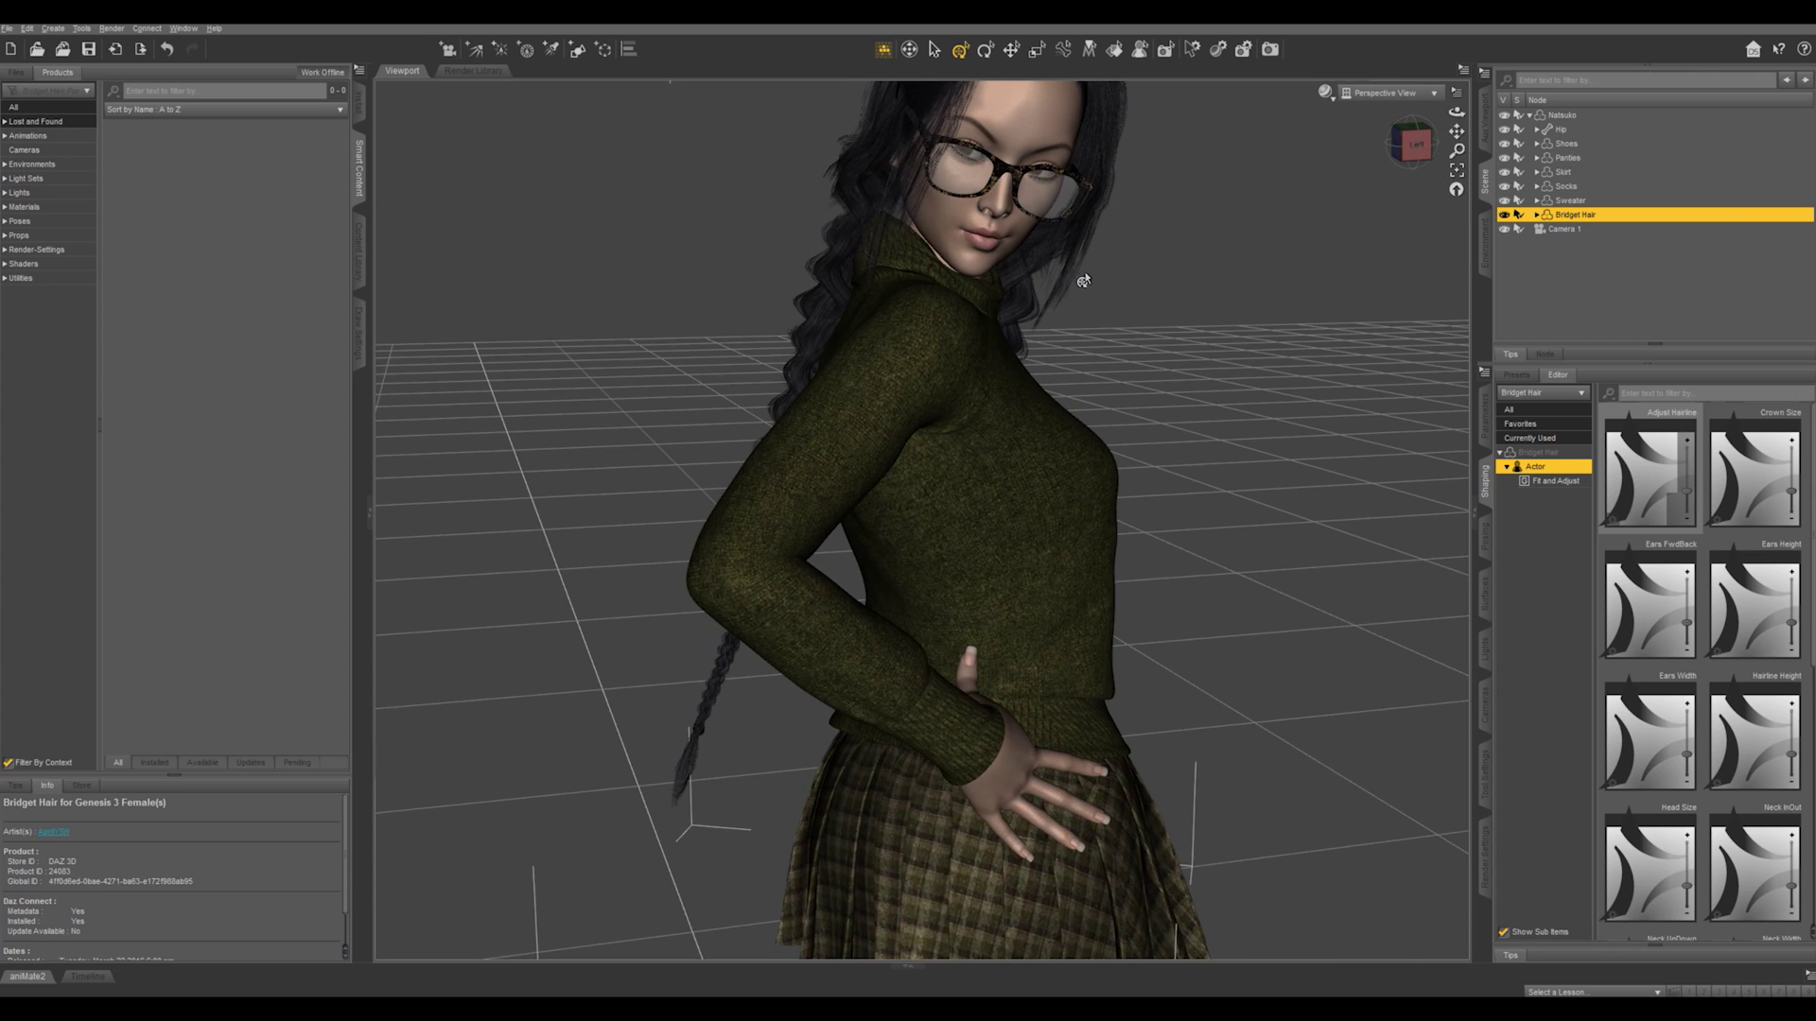
right_click_drag(1084, 281, 1076, 477)
left_click_drag(1687, 491, 1702, 349)
scroll(1681, 597, "down", 4)
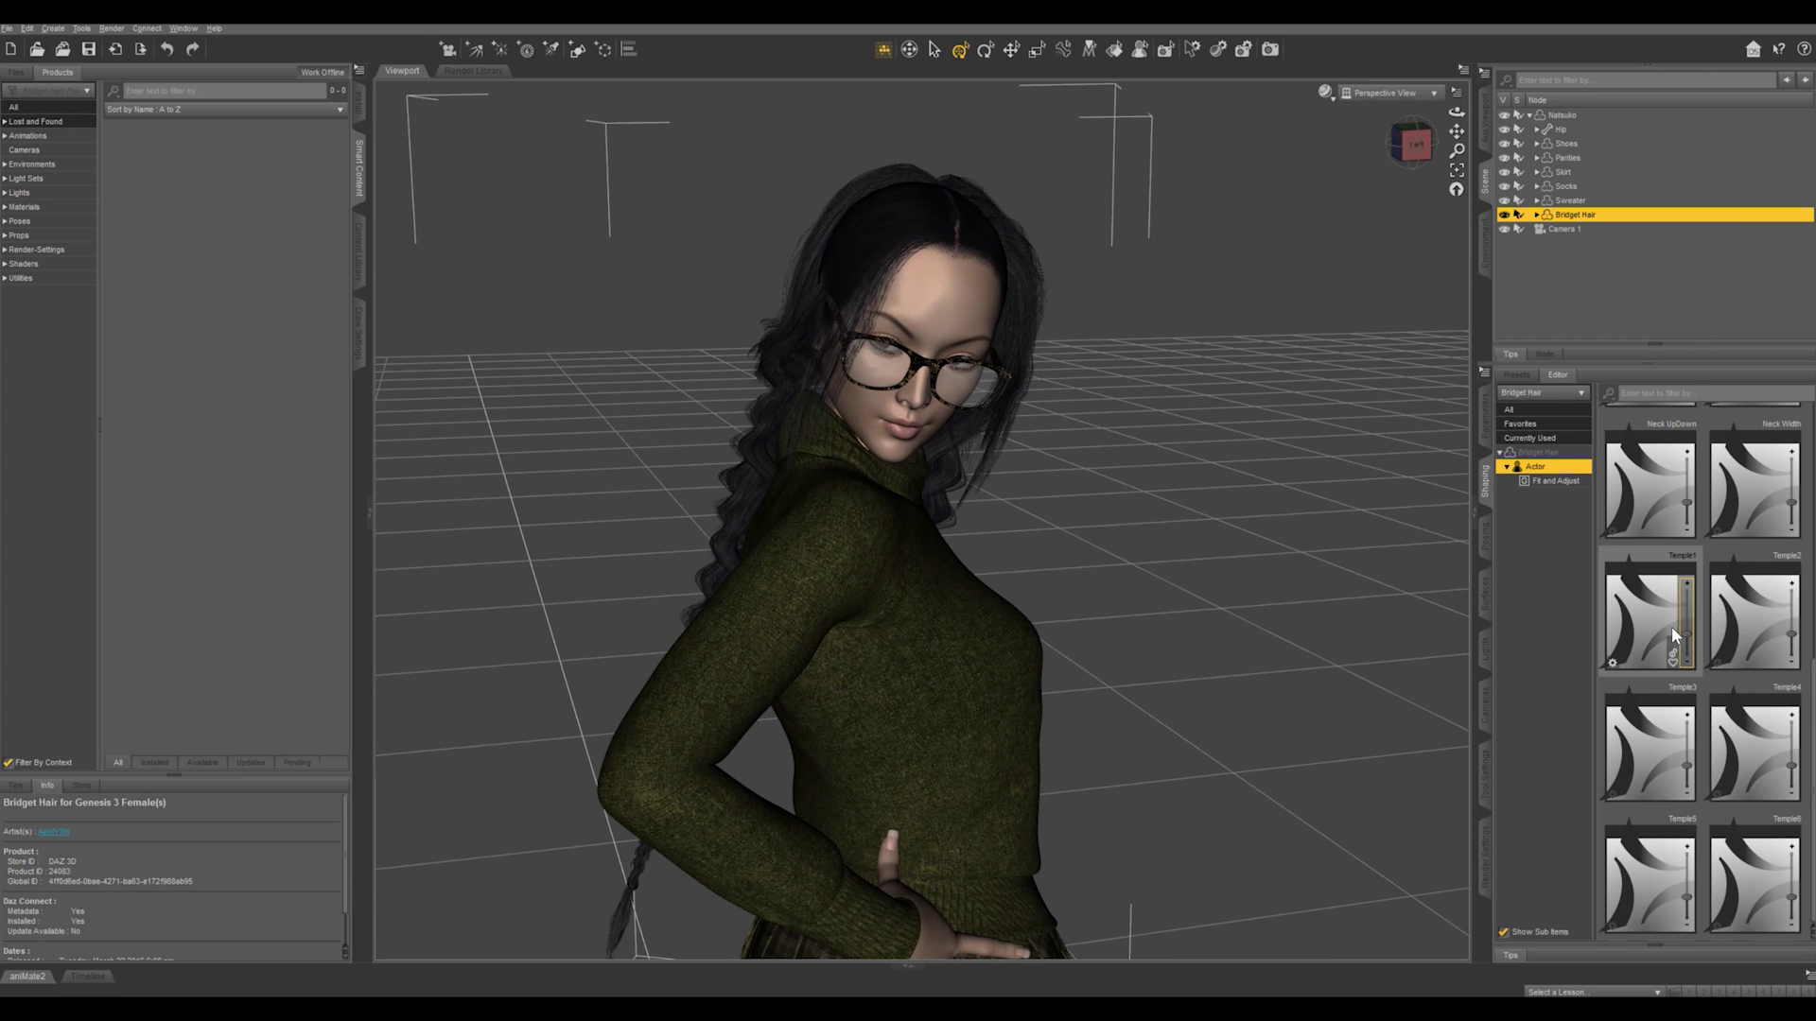
key("ctrl+z")
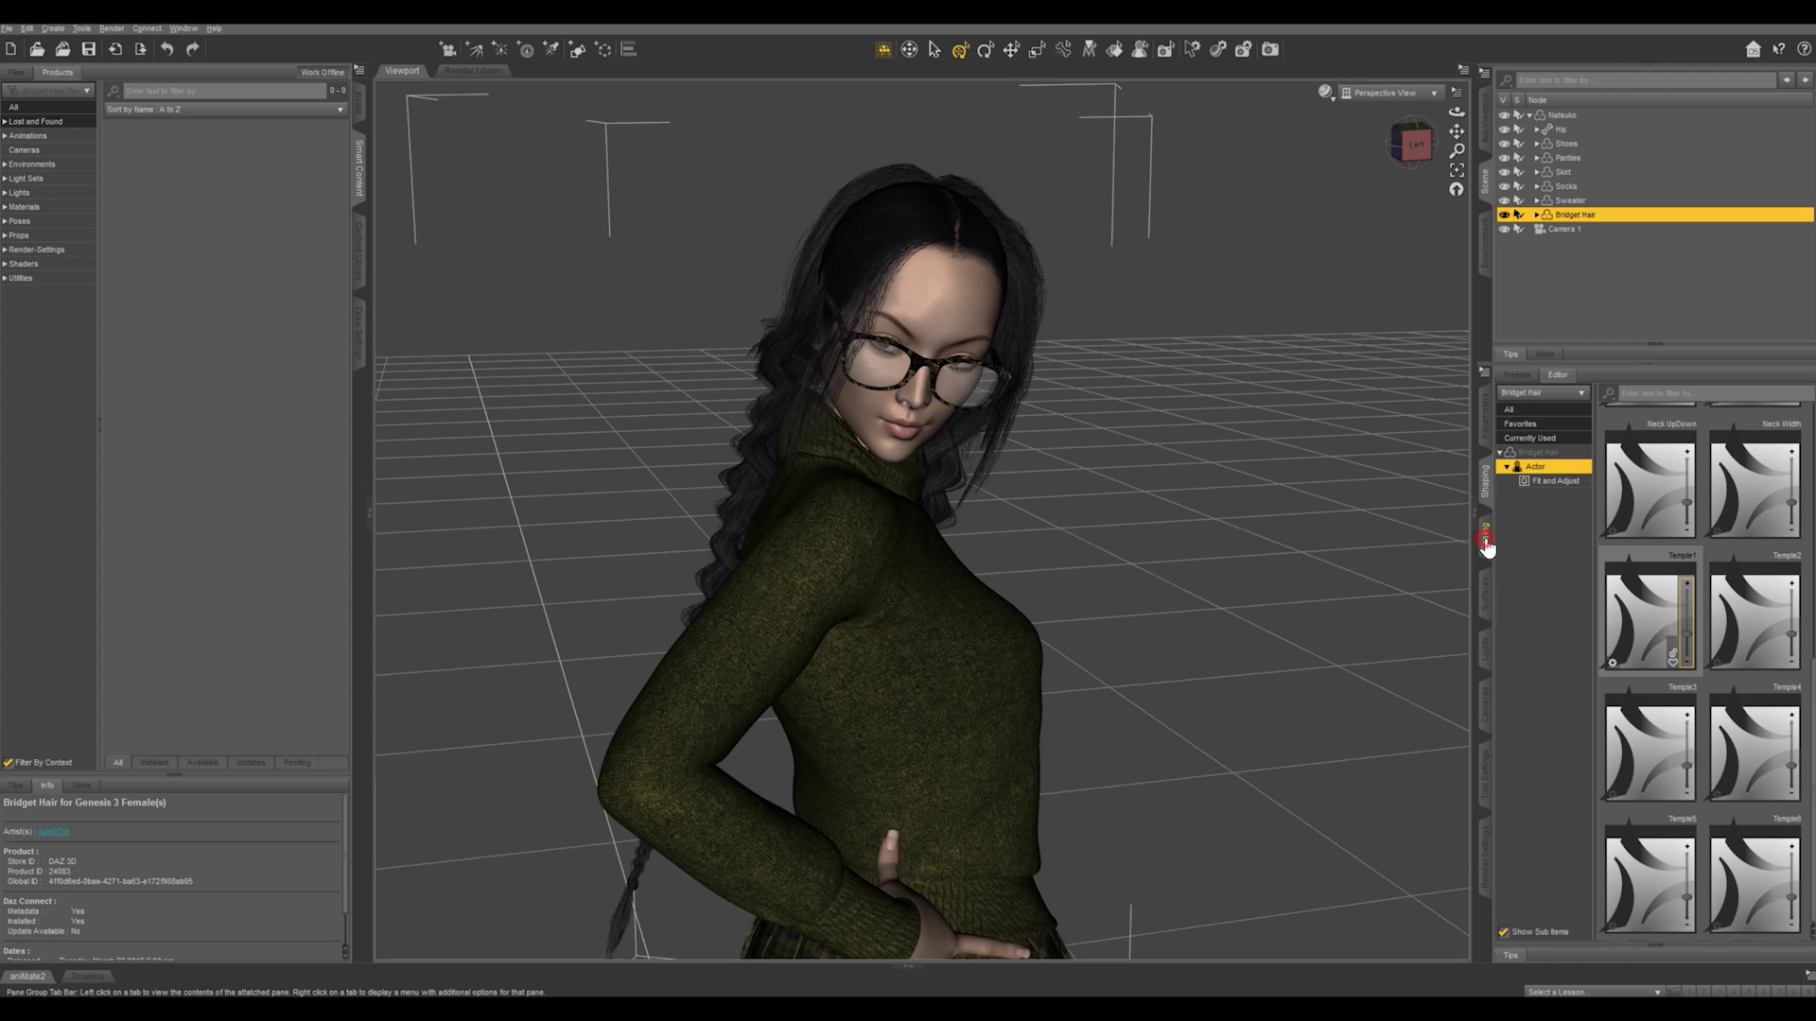
Adjust the fringe with the Bridget Hair's Pose Controls, setting Fringe Left to about -0.42.
left_click(1487, 425)
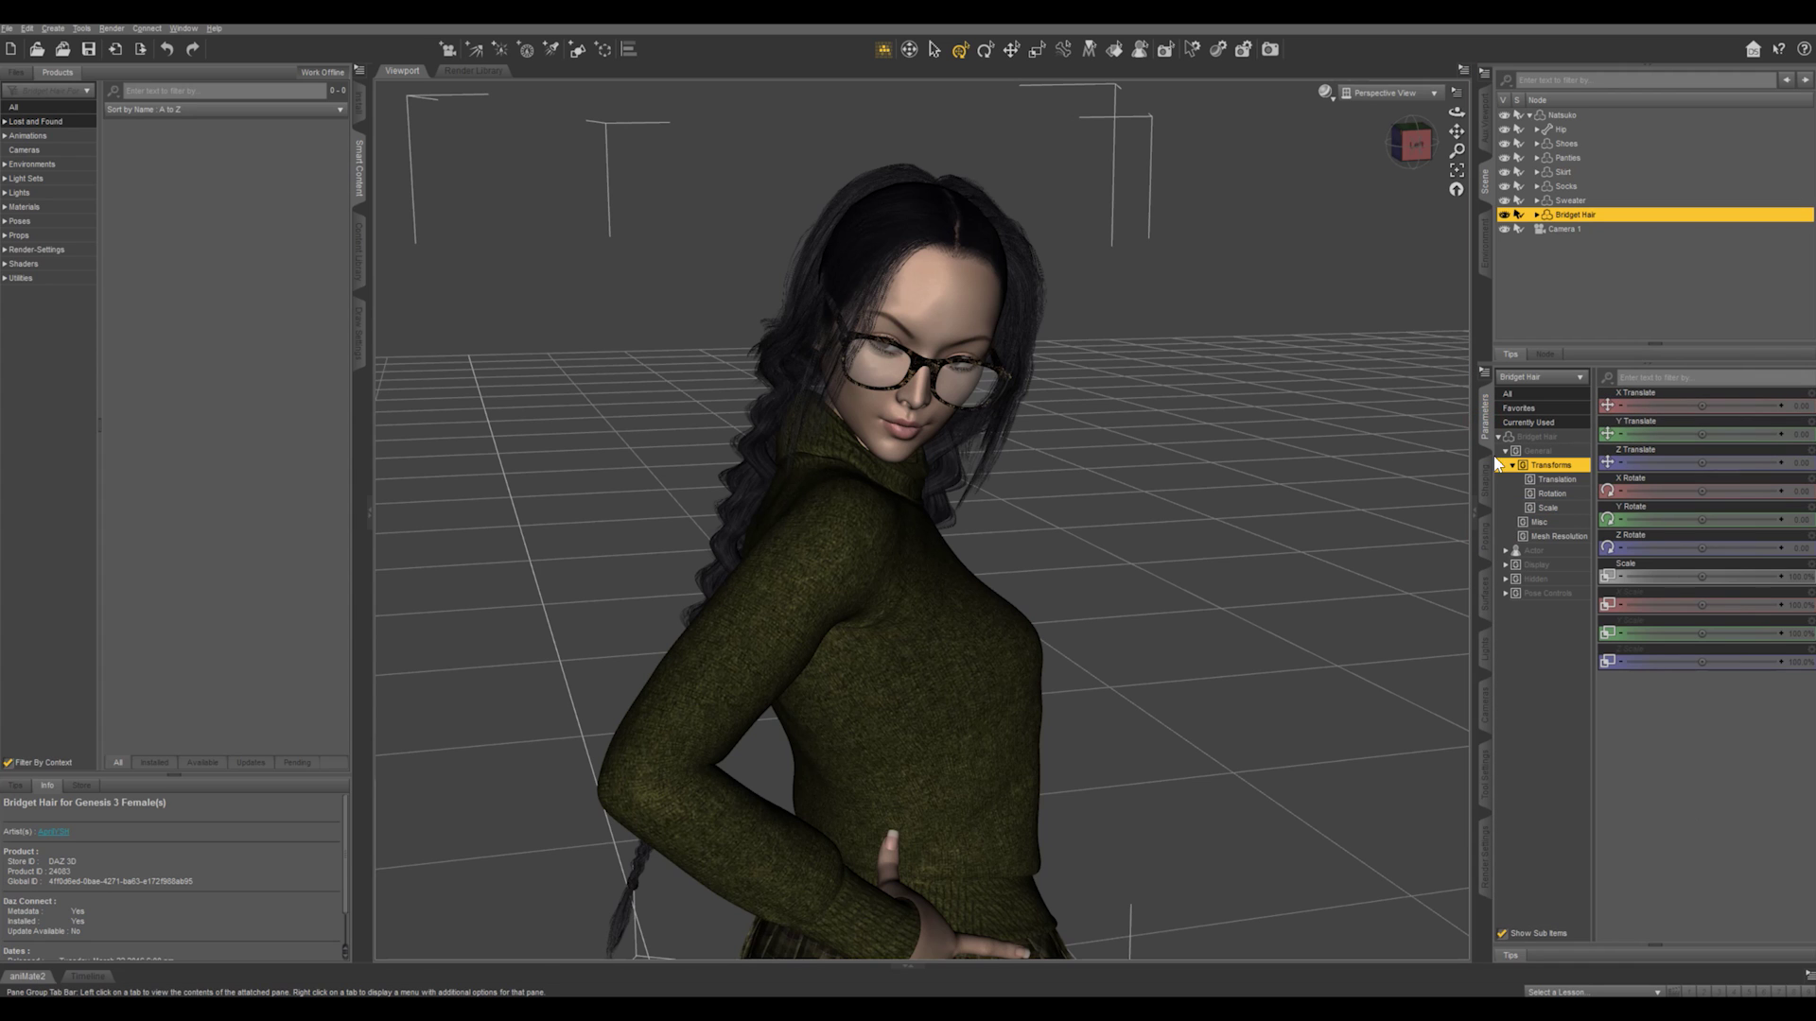
left_click(1547, 601)
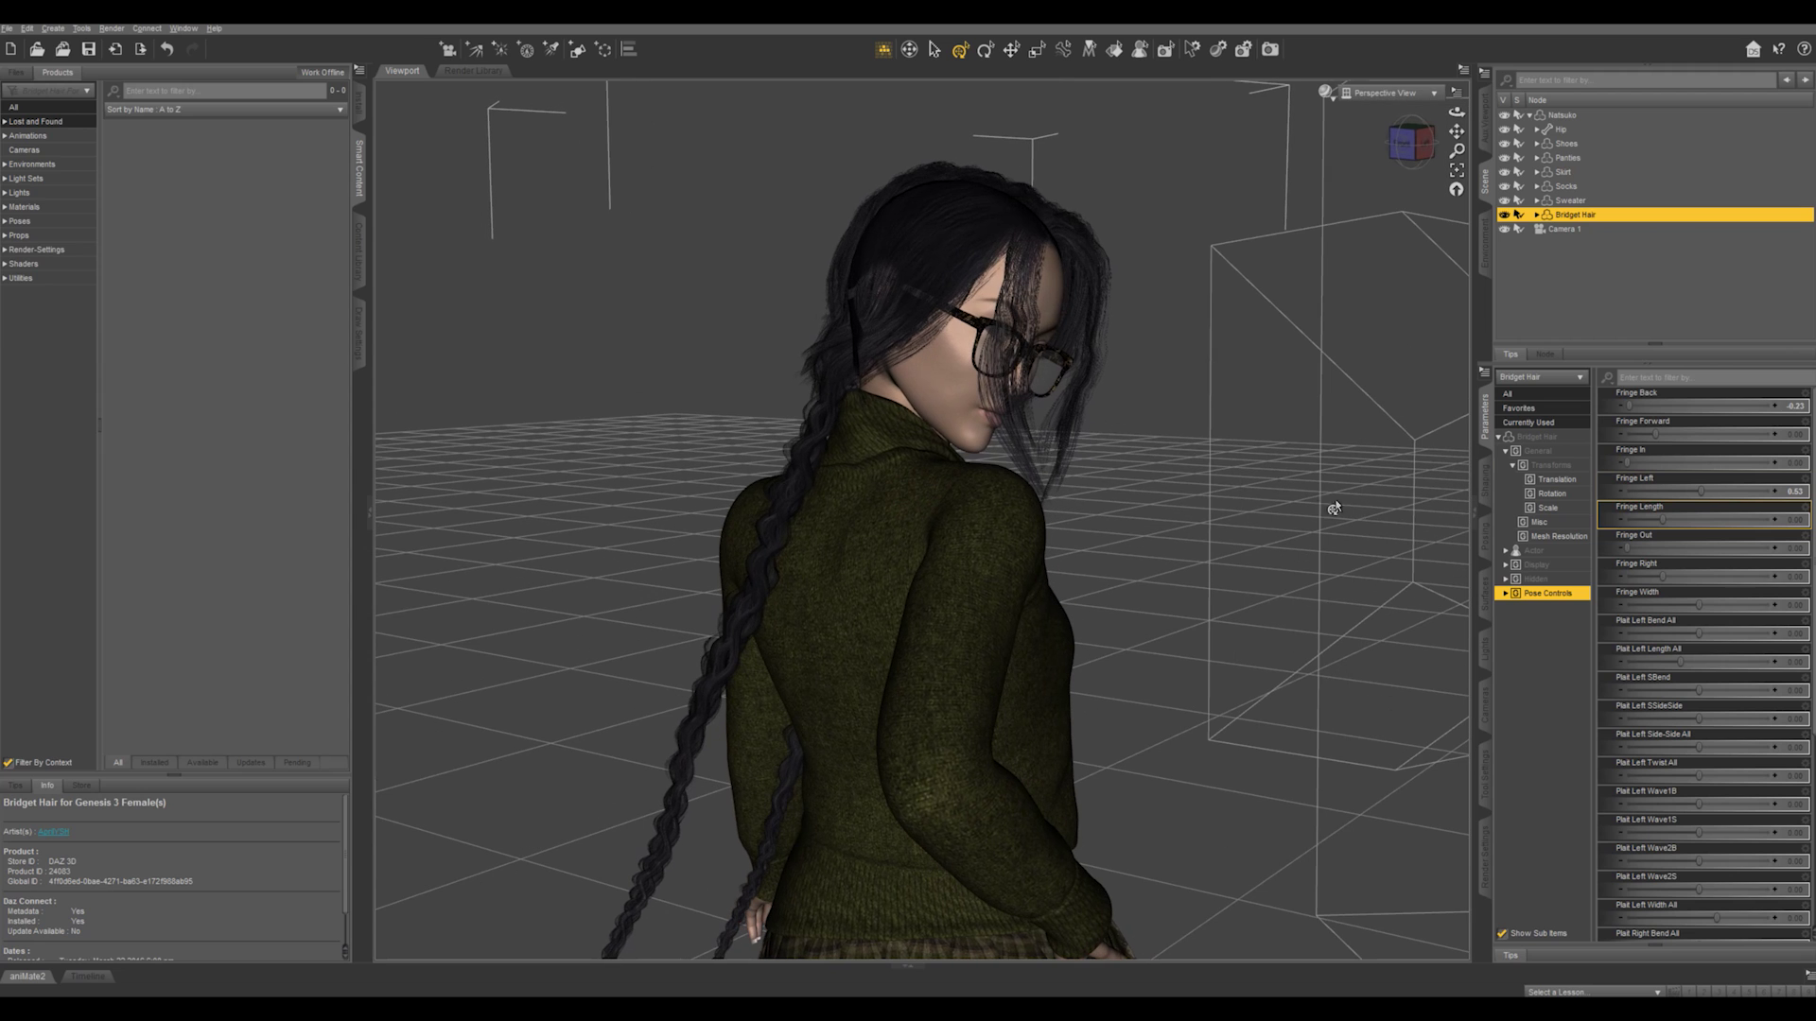
left_click_drag(1699, 499, 1630, 494)
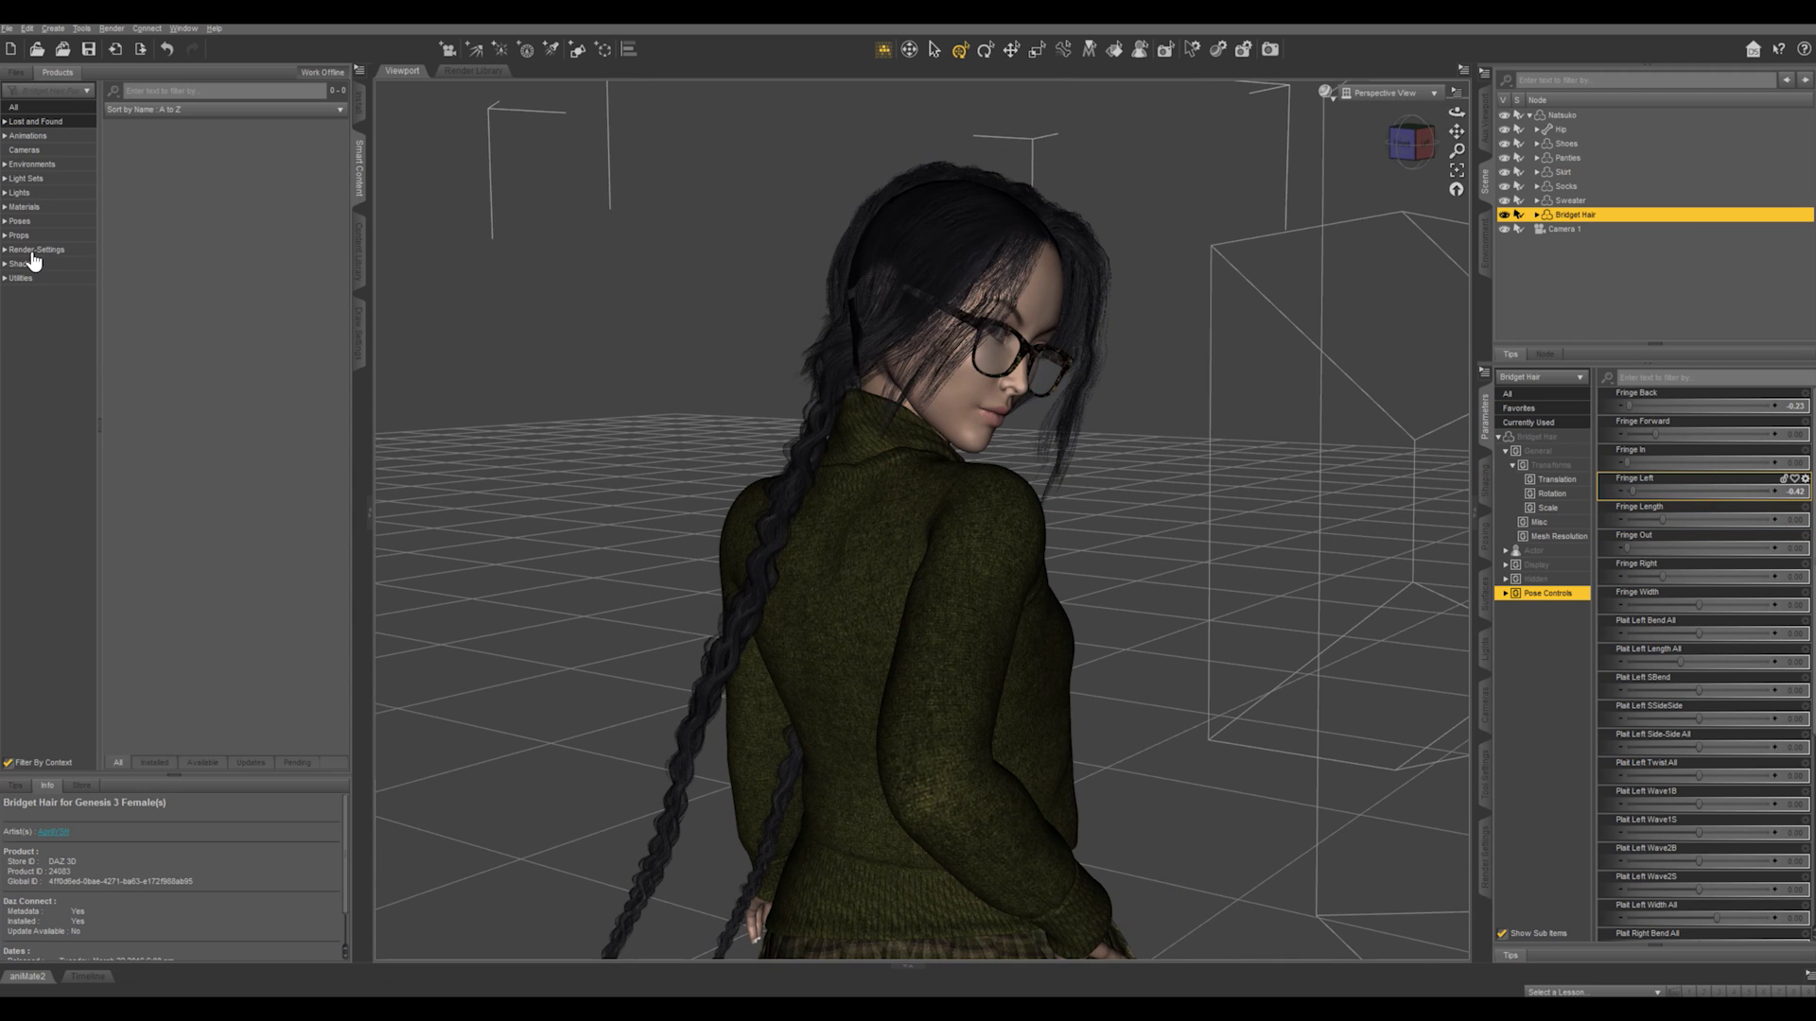
Apply Bridget 50 Pose 08, 11, 07 and 10 in turn from the Bridget Hair for Genesis 3 Female(s) pose presets.
left_click(24, 221)
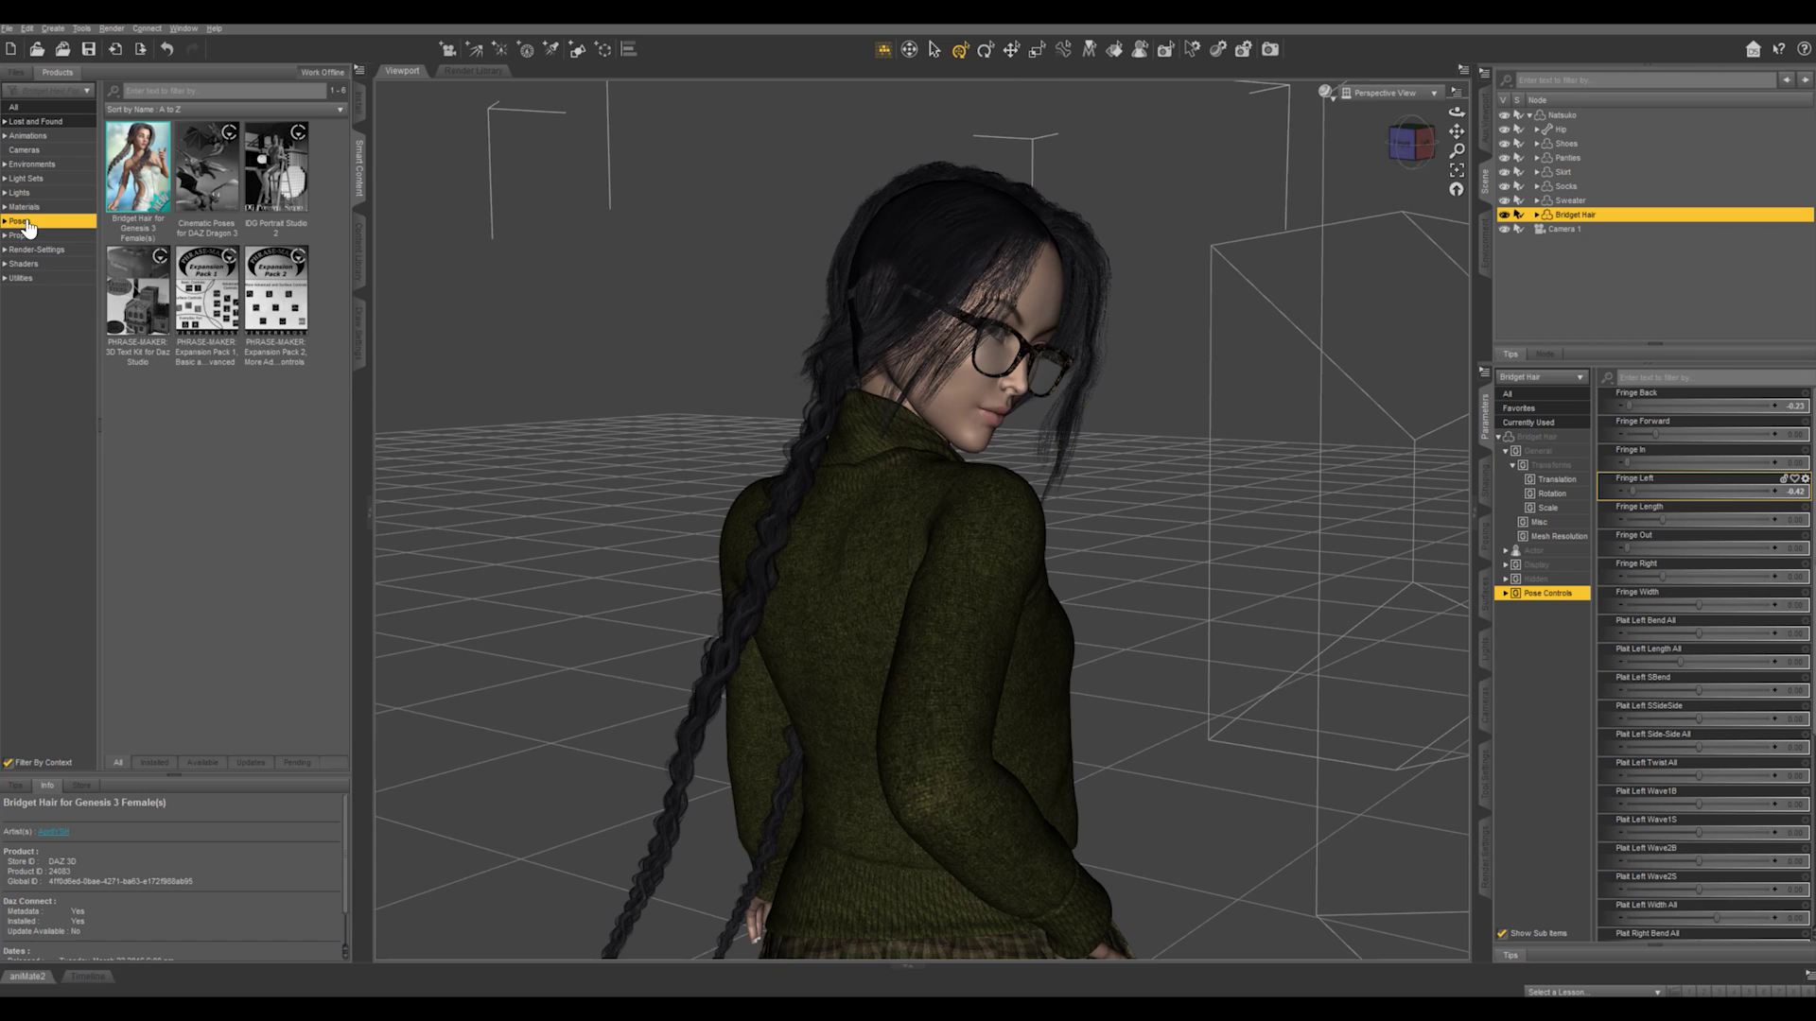
double_click(140, 159)
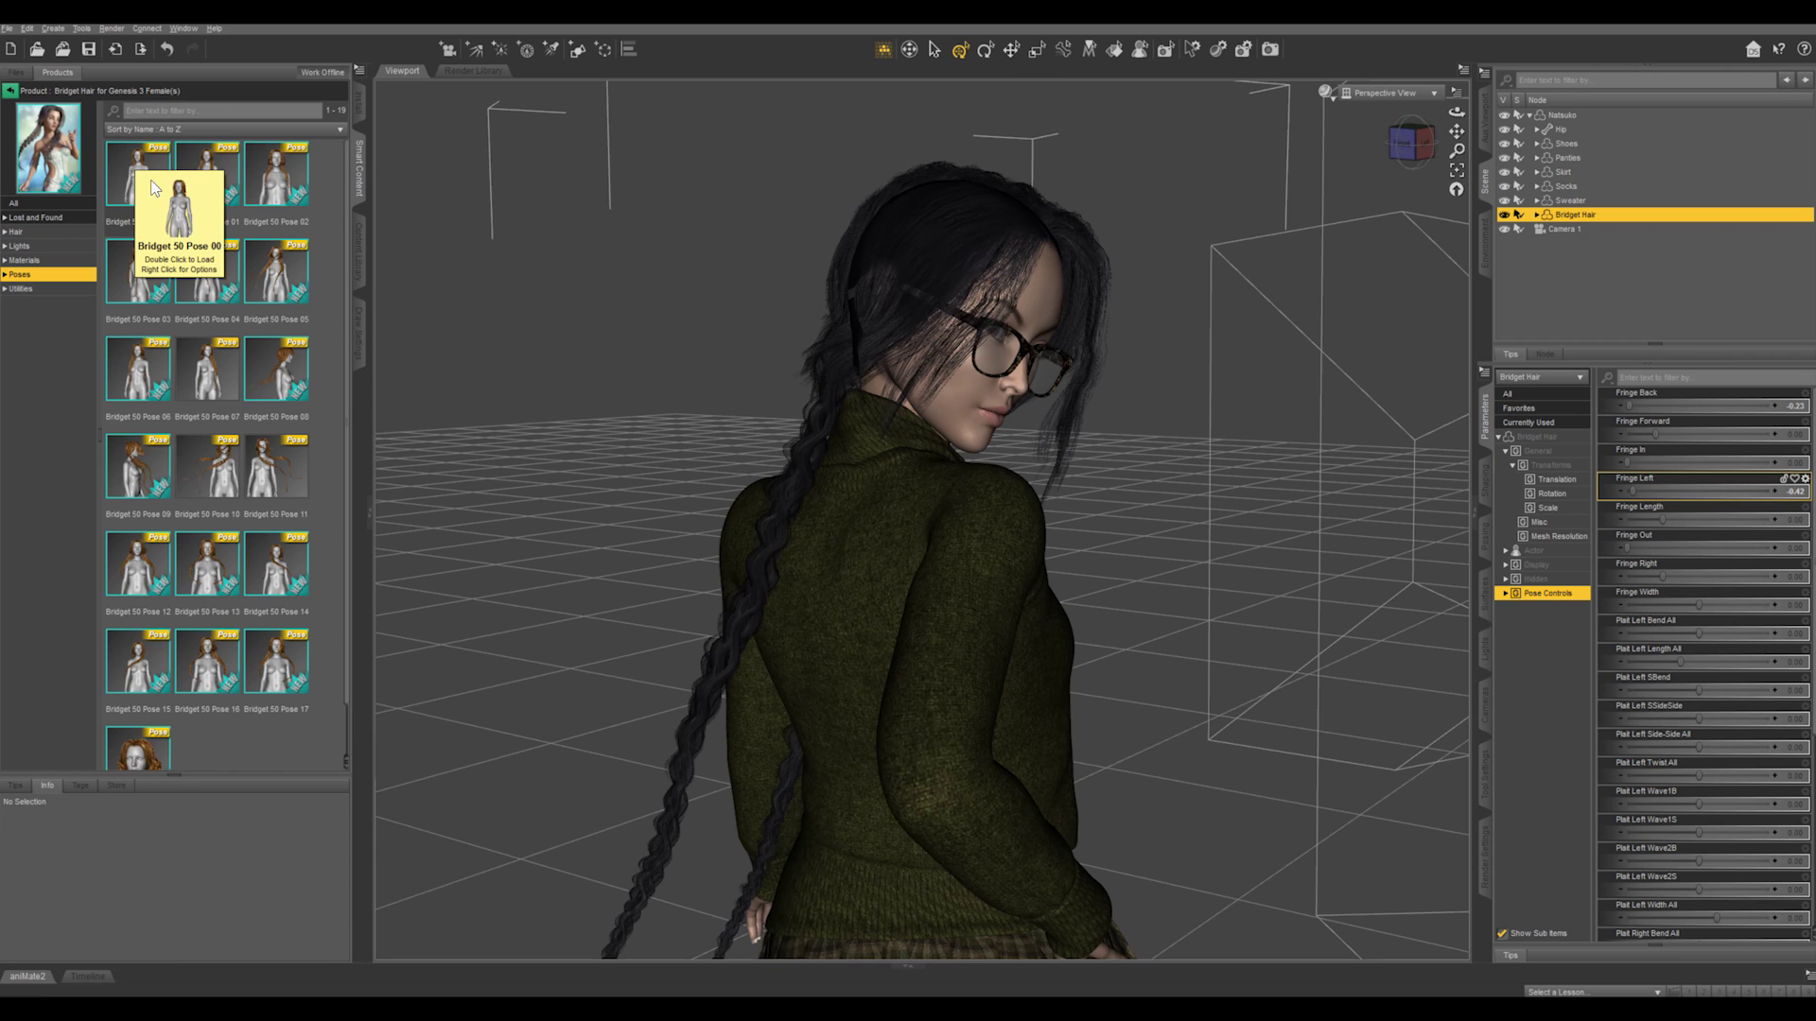
left_click(274, 378)
double_click(273, 379)
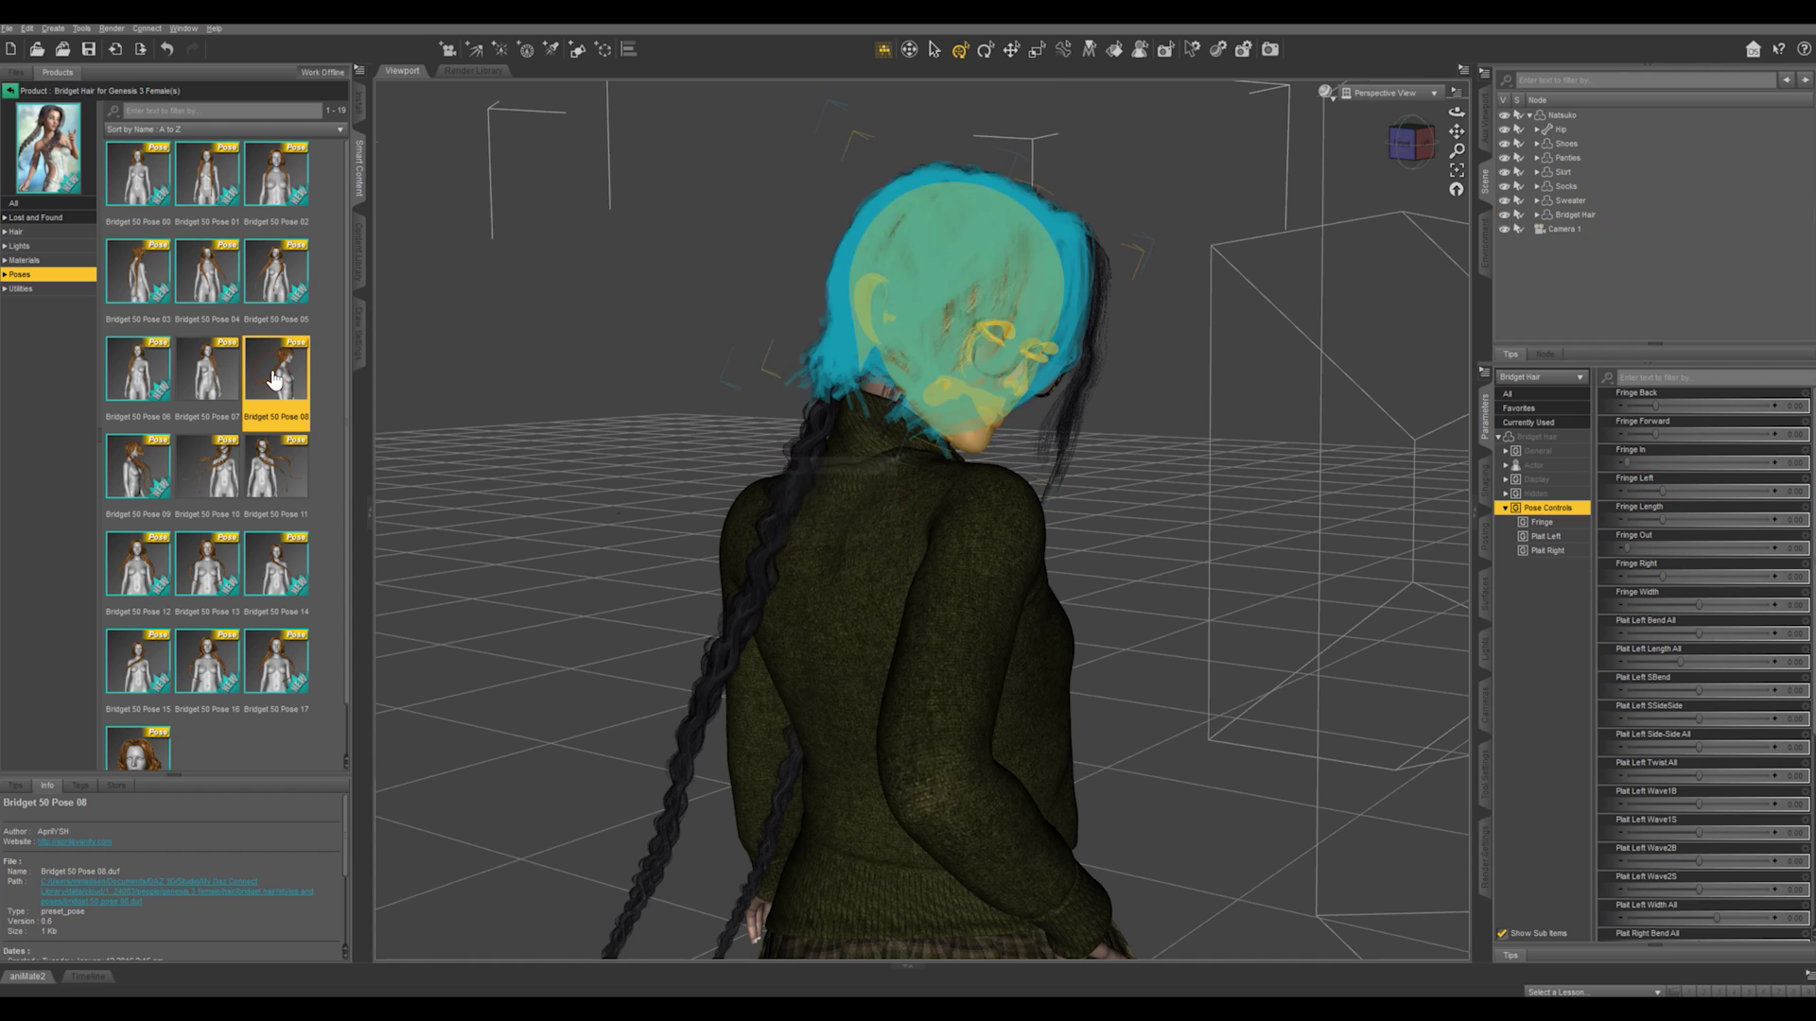
double_click(296, 487)
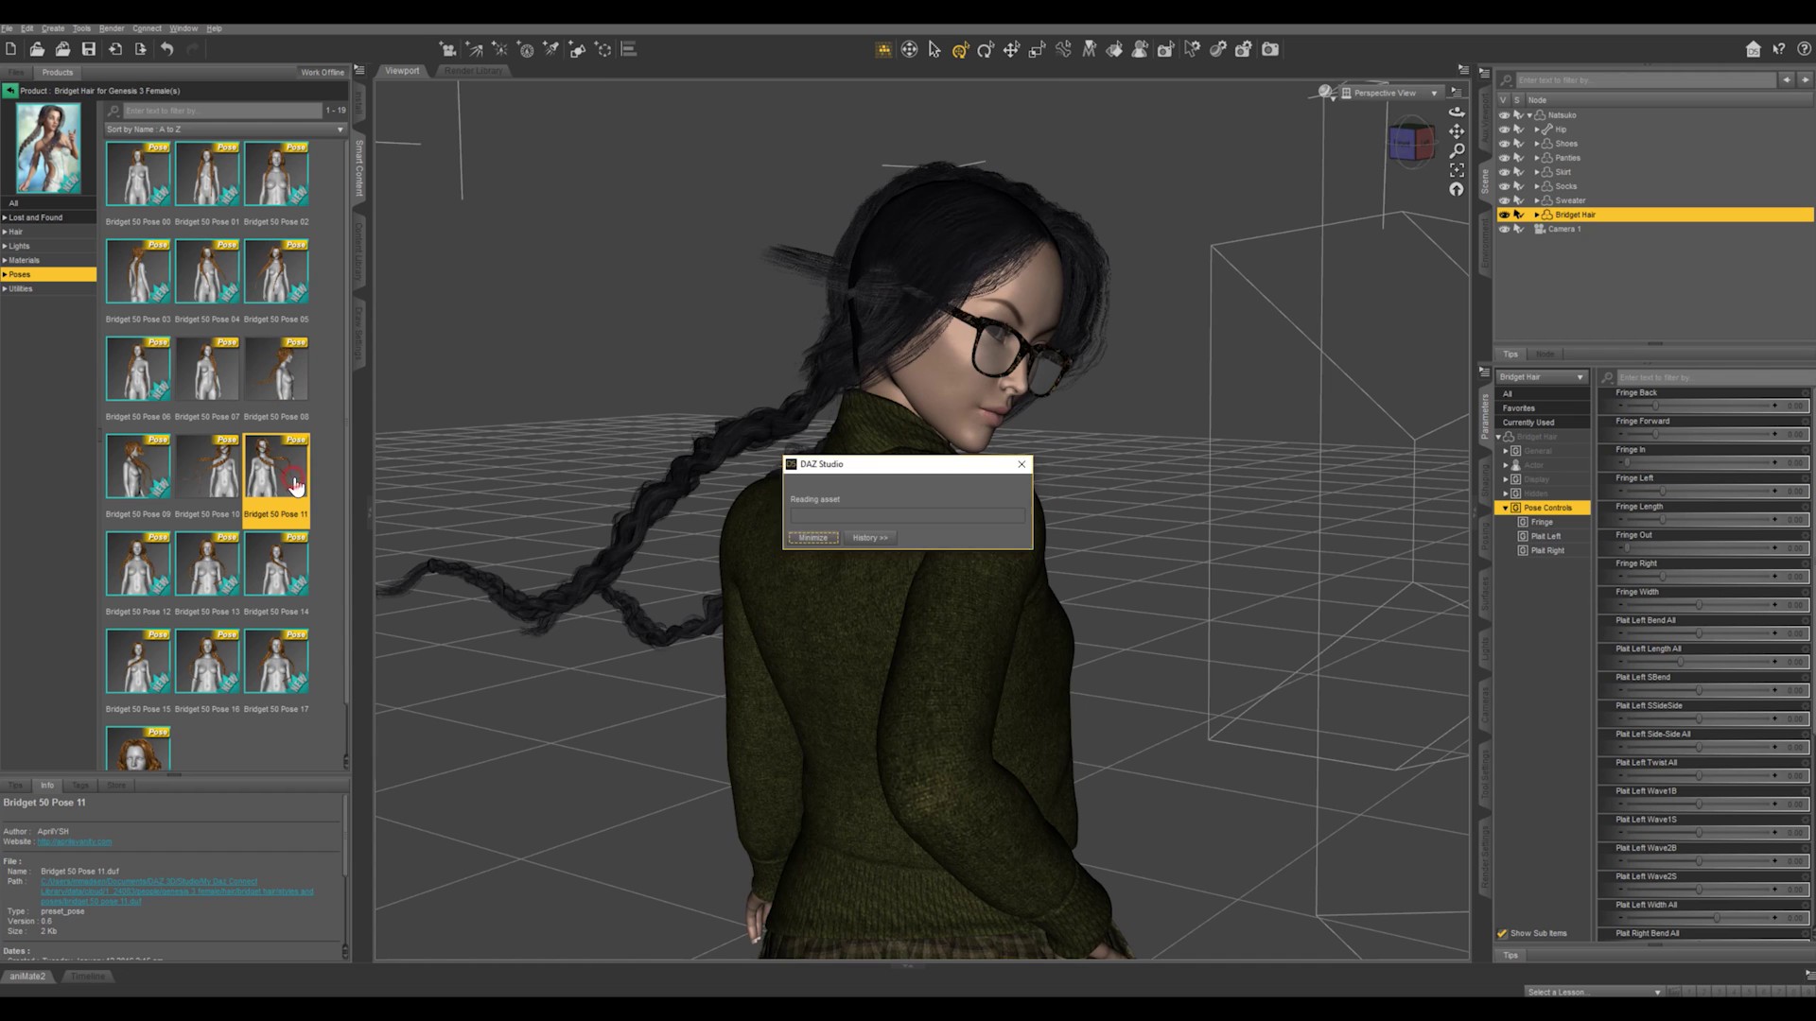
double_click(199, 383)
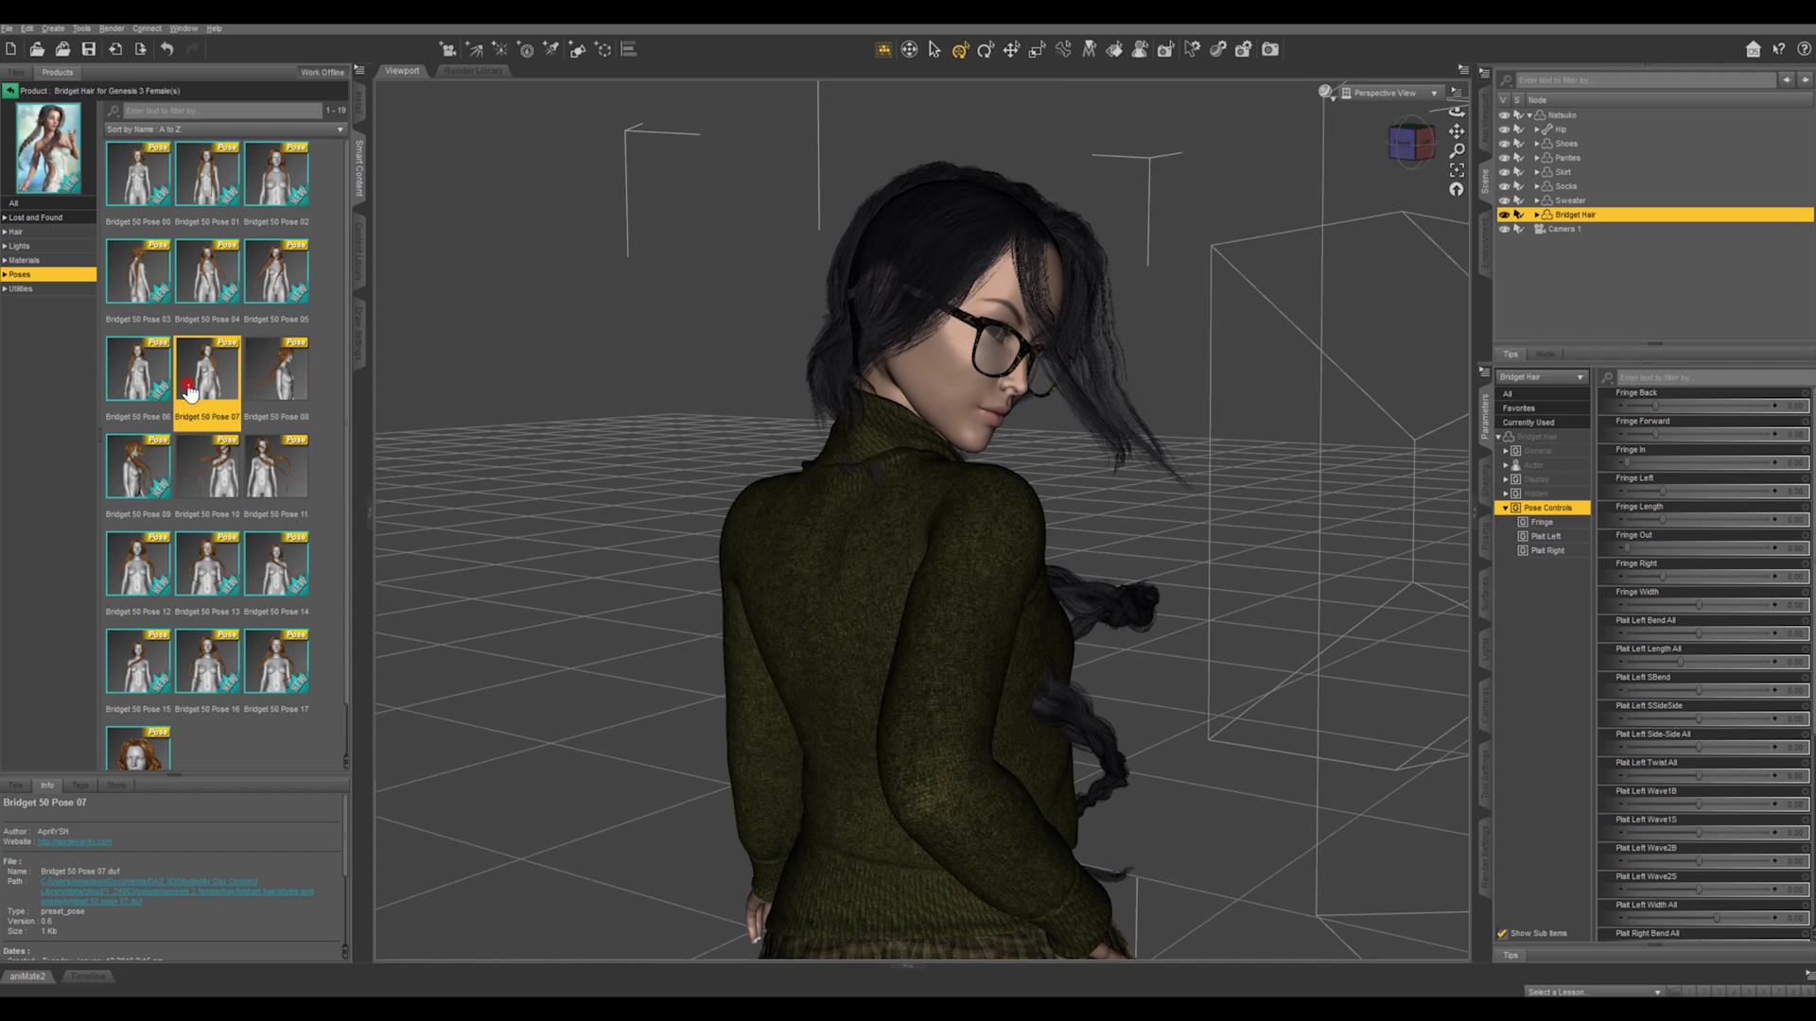
double_click(215, 483)
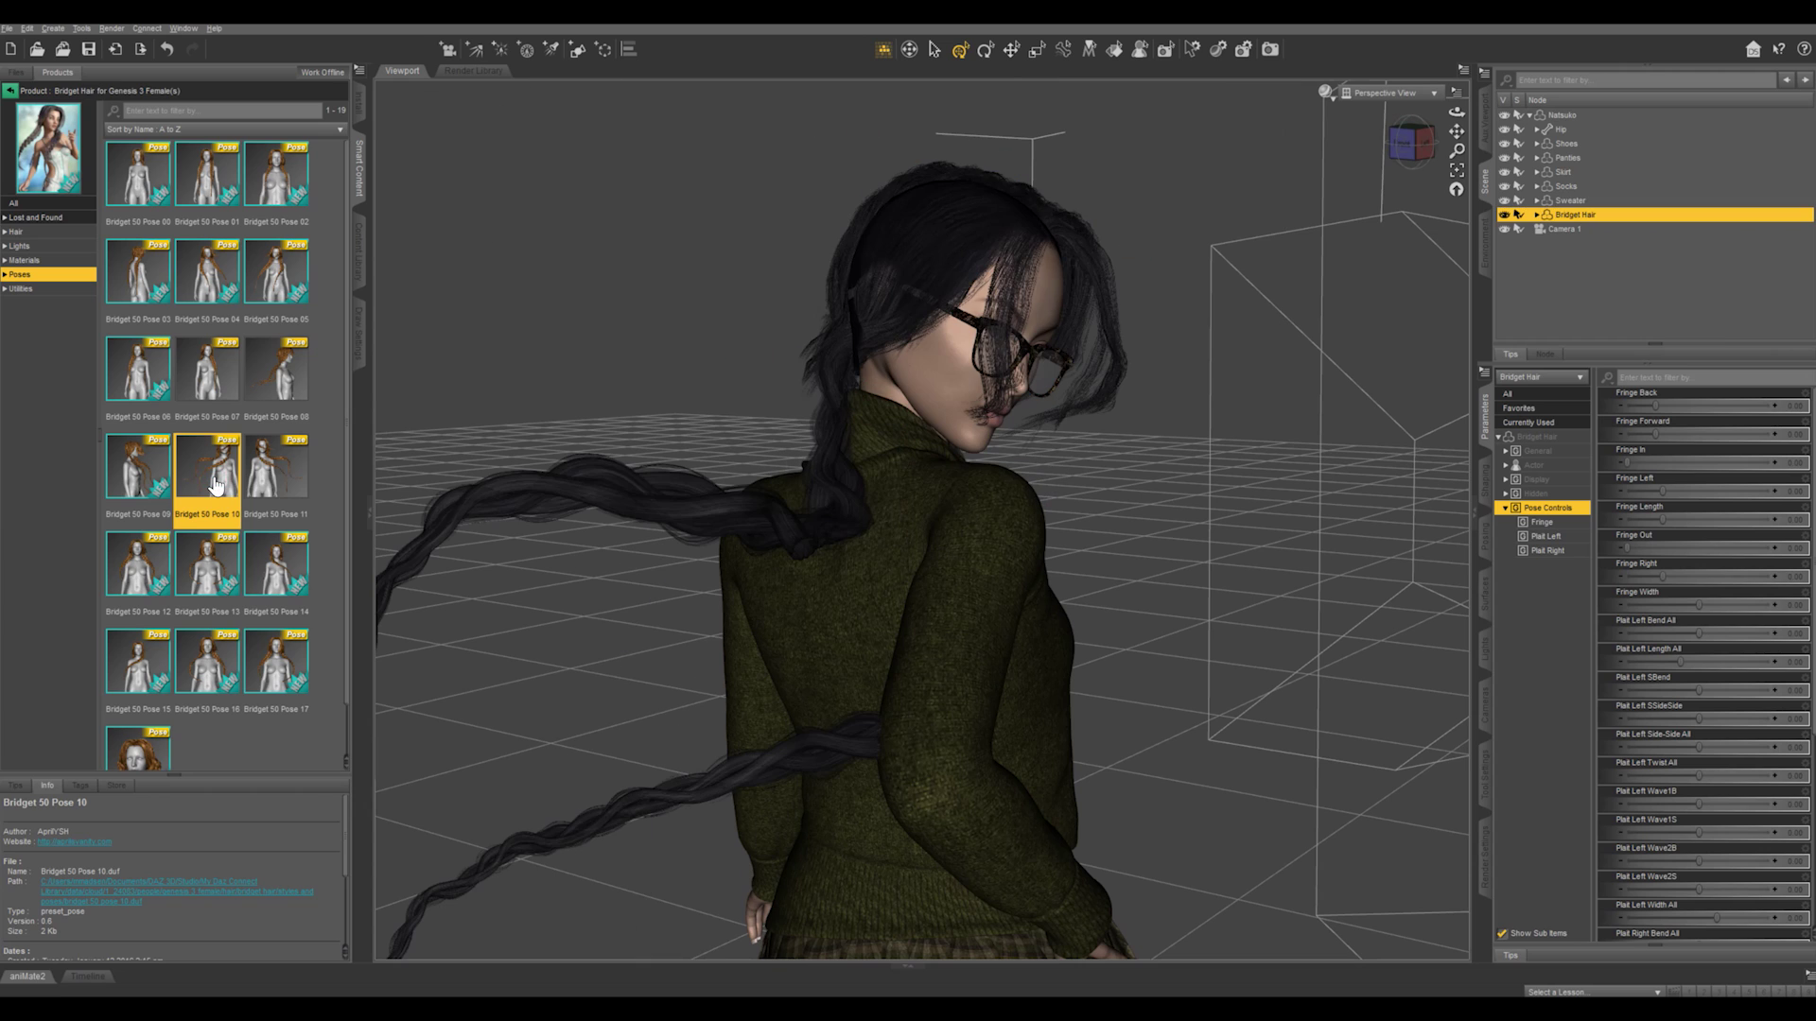
Reset the Bridget Hair to its default pose with Zero Figure Pose.
left_click(1487, 536)
right_click(1485, 551)
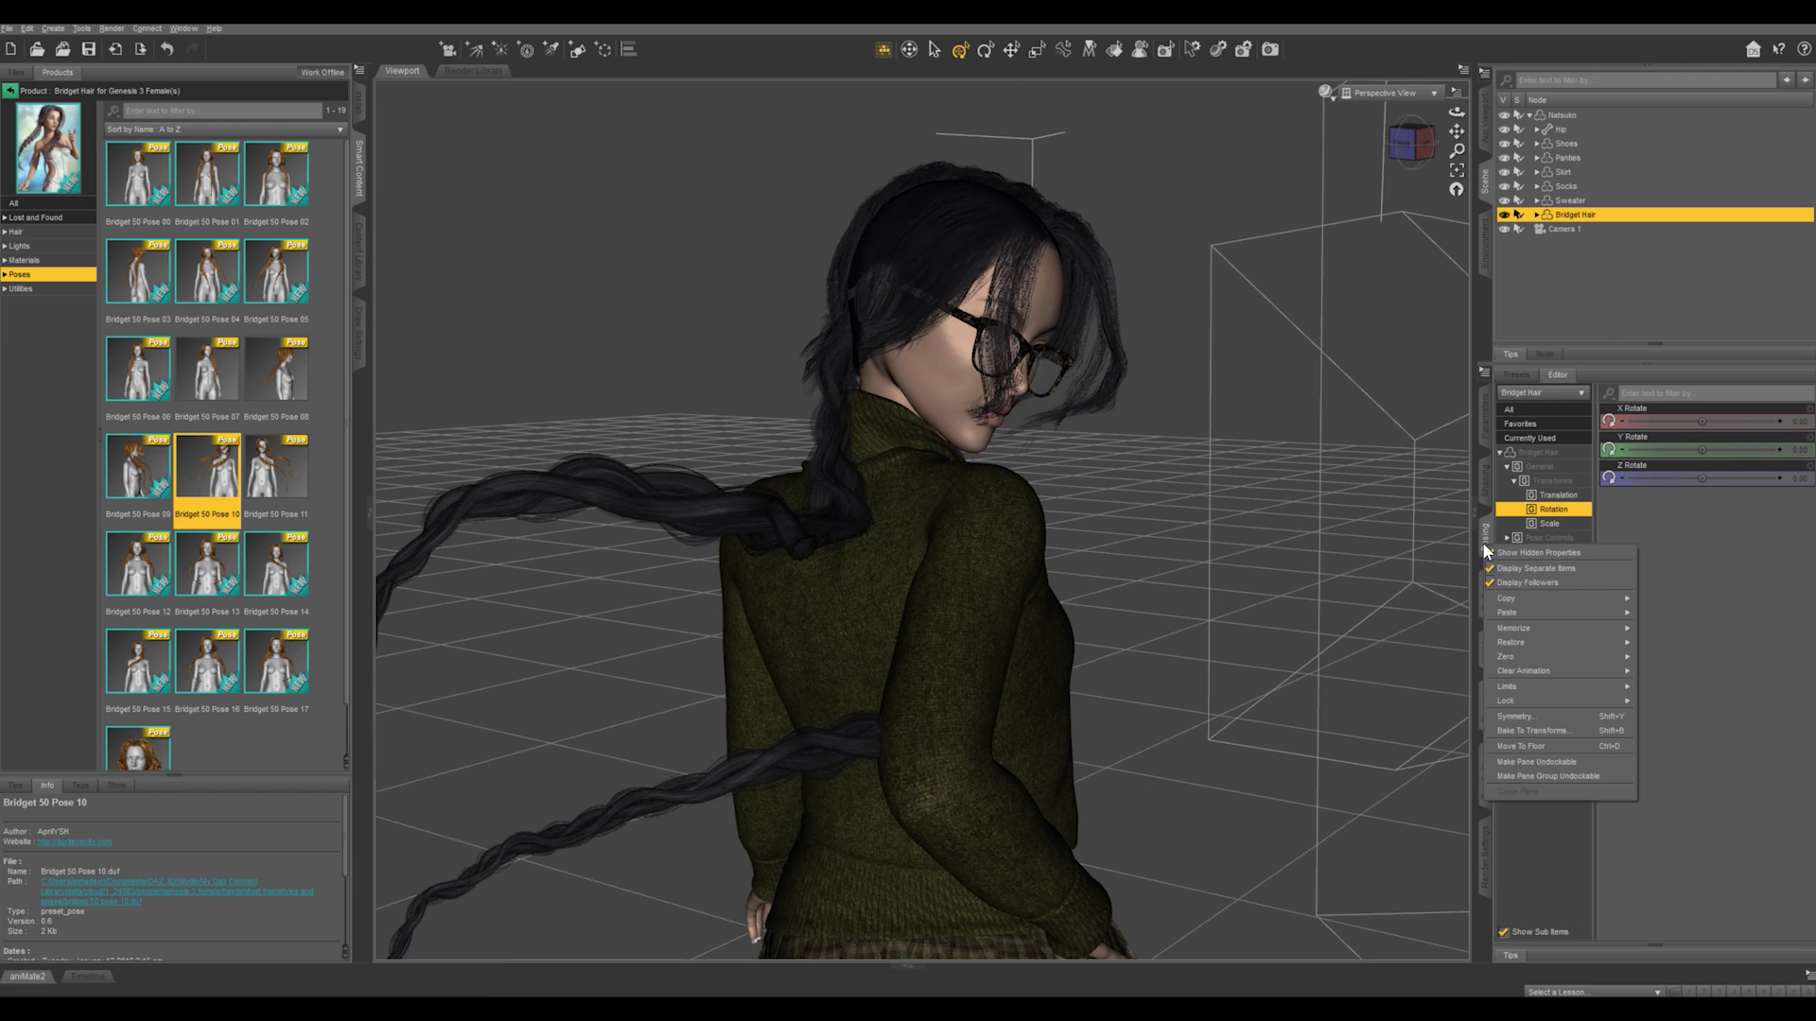
mouse_move(1598, 643)
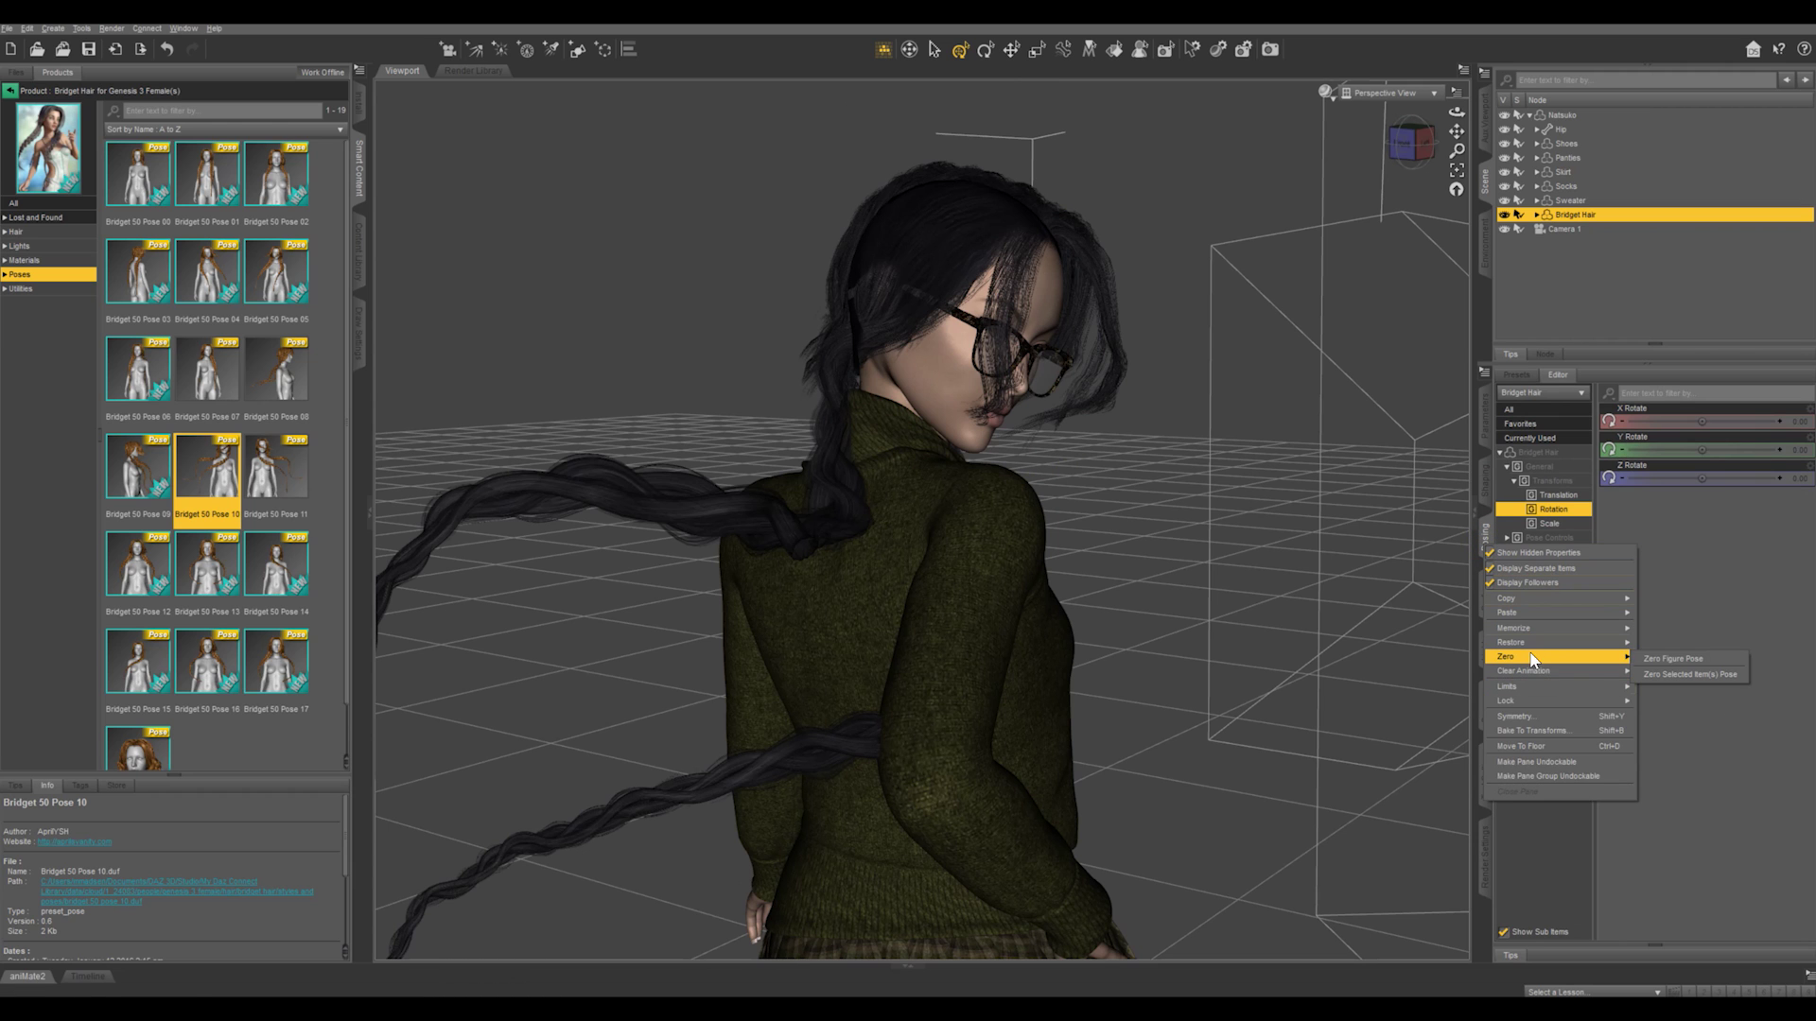
left_click(1679, 662)
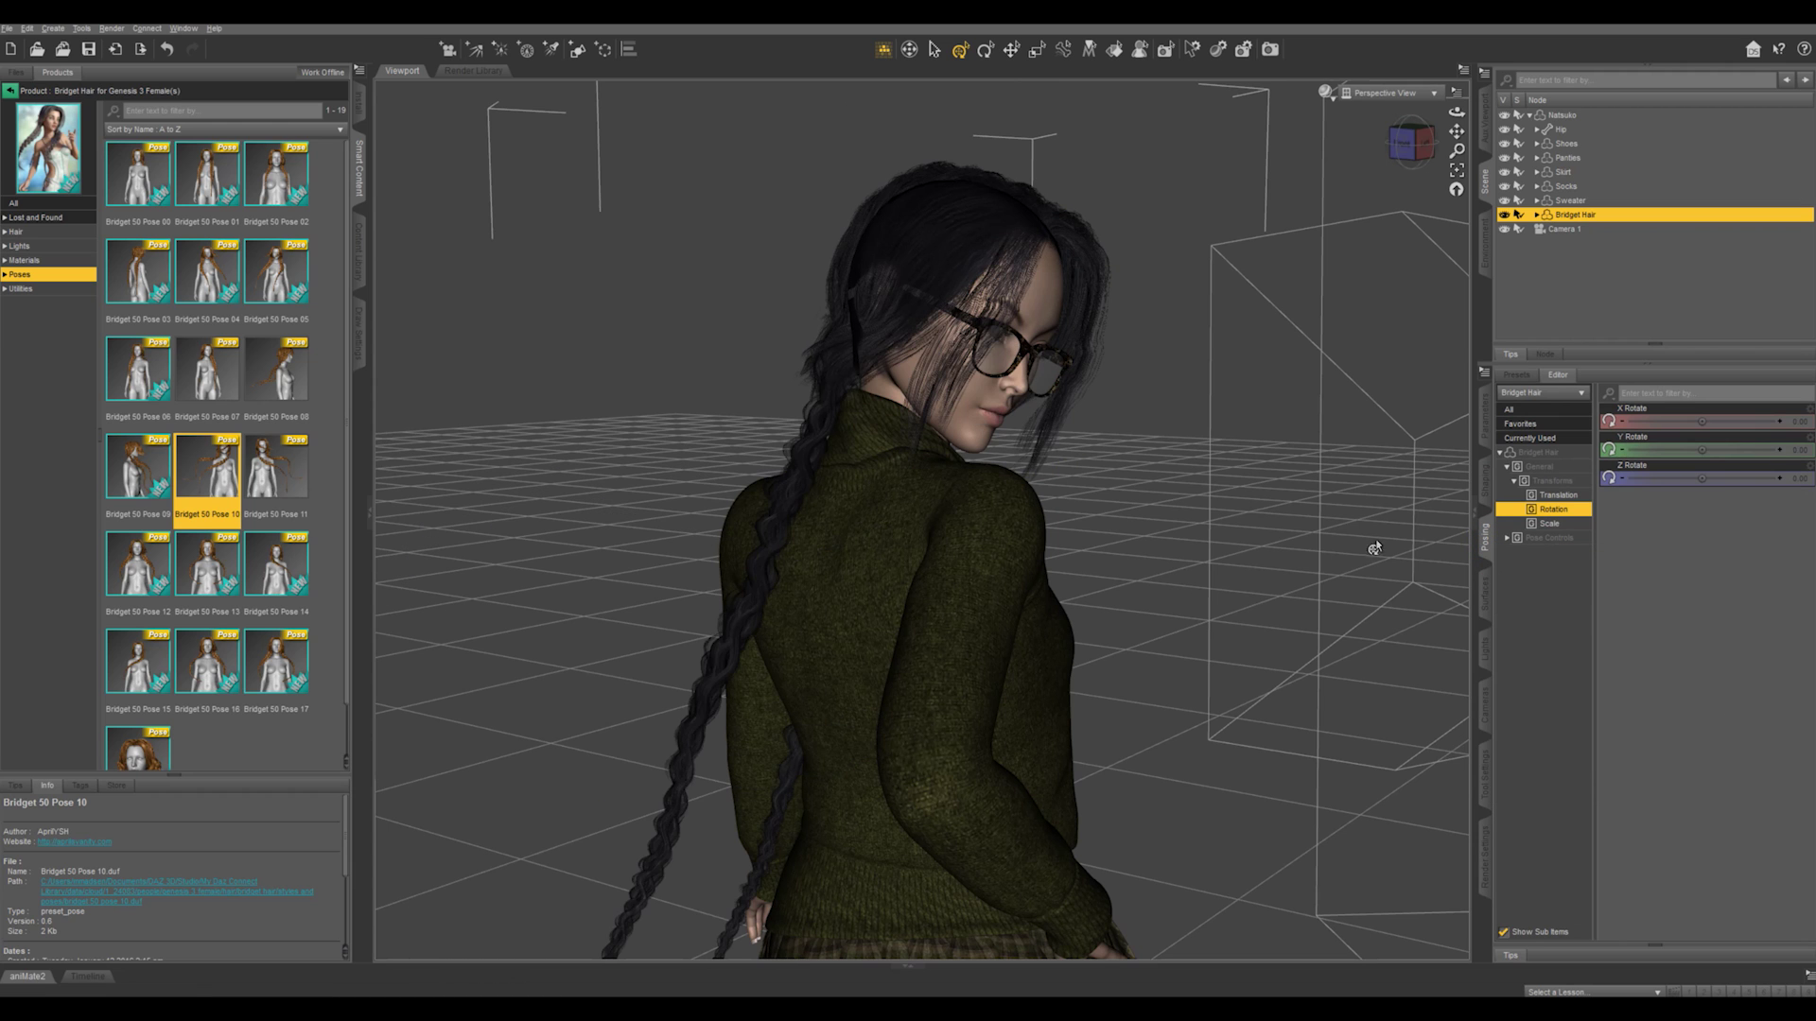
Pose both braids with the ActivePose tool, winding them around the neck and draping them over the shoulder and back.
middle_click_drag(822, 378, 1044, 454)
scroll(1218, 446, "down", 5)
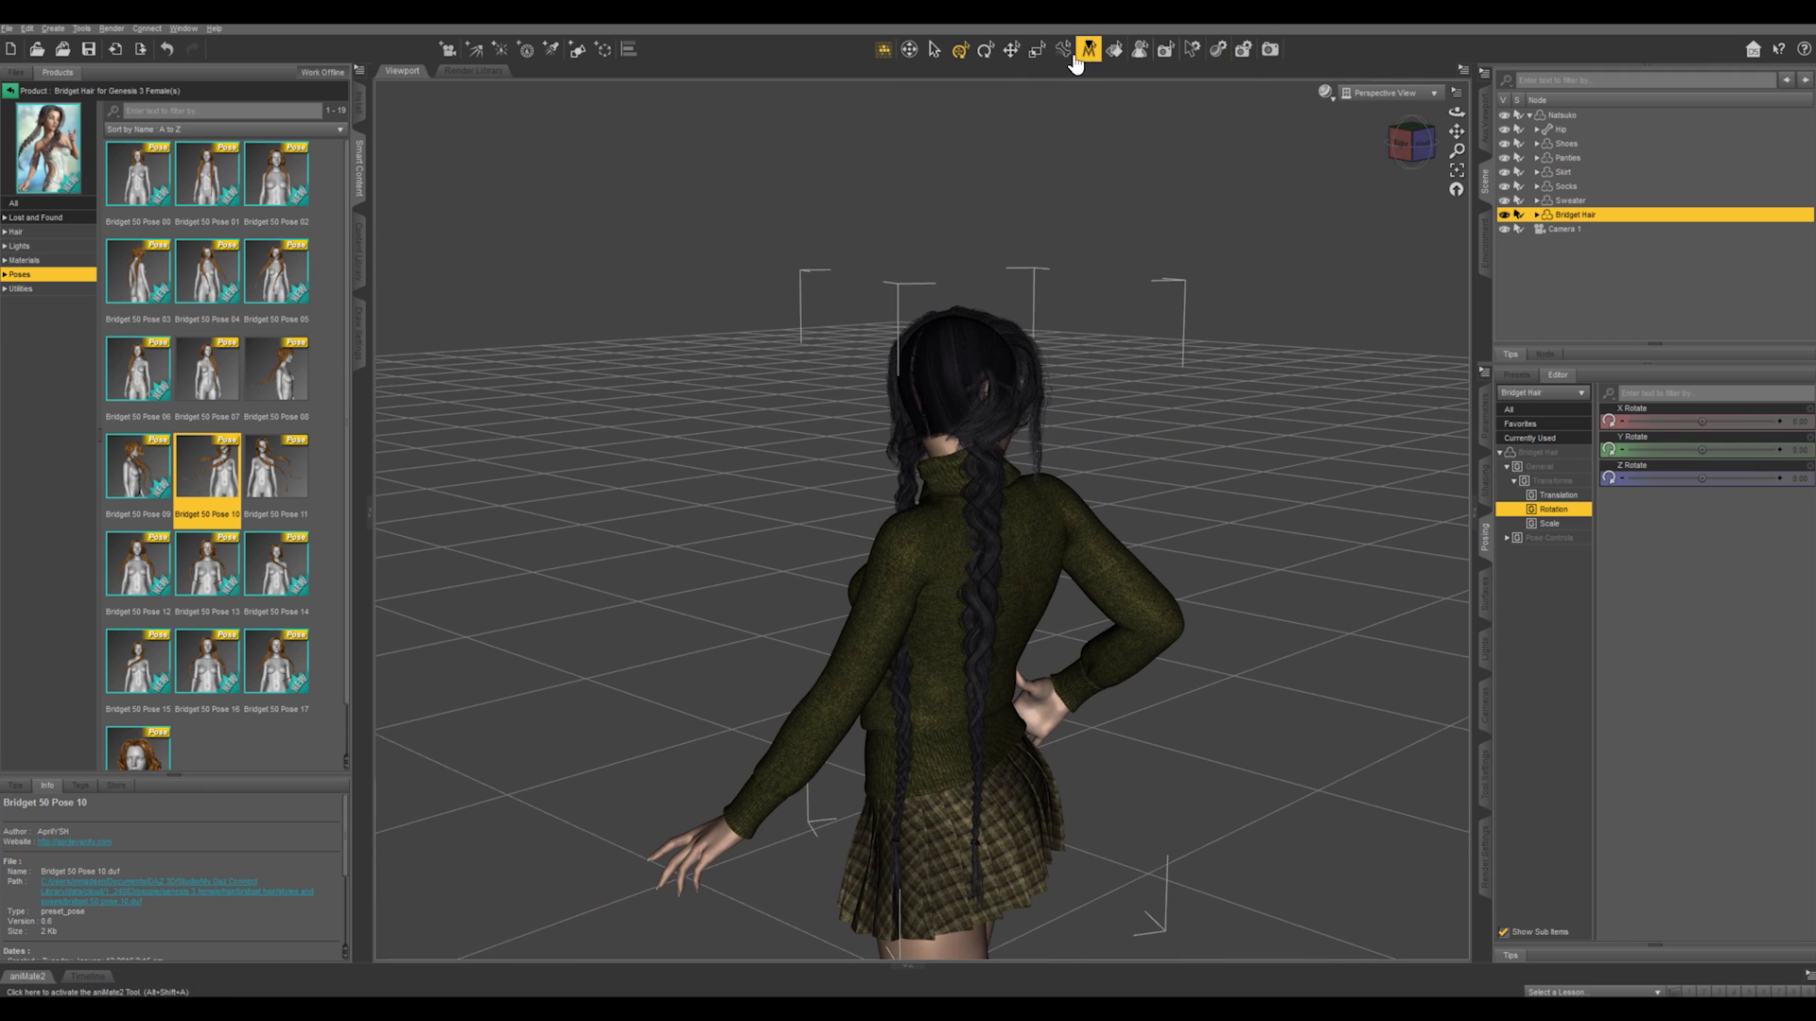
left_click_drag(975, 859, 1400, 526)
middle_click_drag(1235, 497, 1278, 499)
left_click_drag(478, 579, 1182, 733)
scroll(1182, 733, "up", 10)
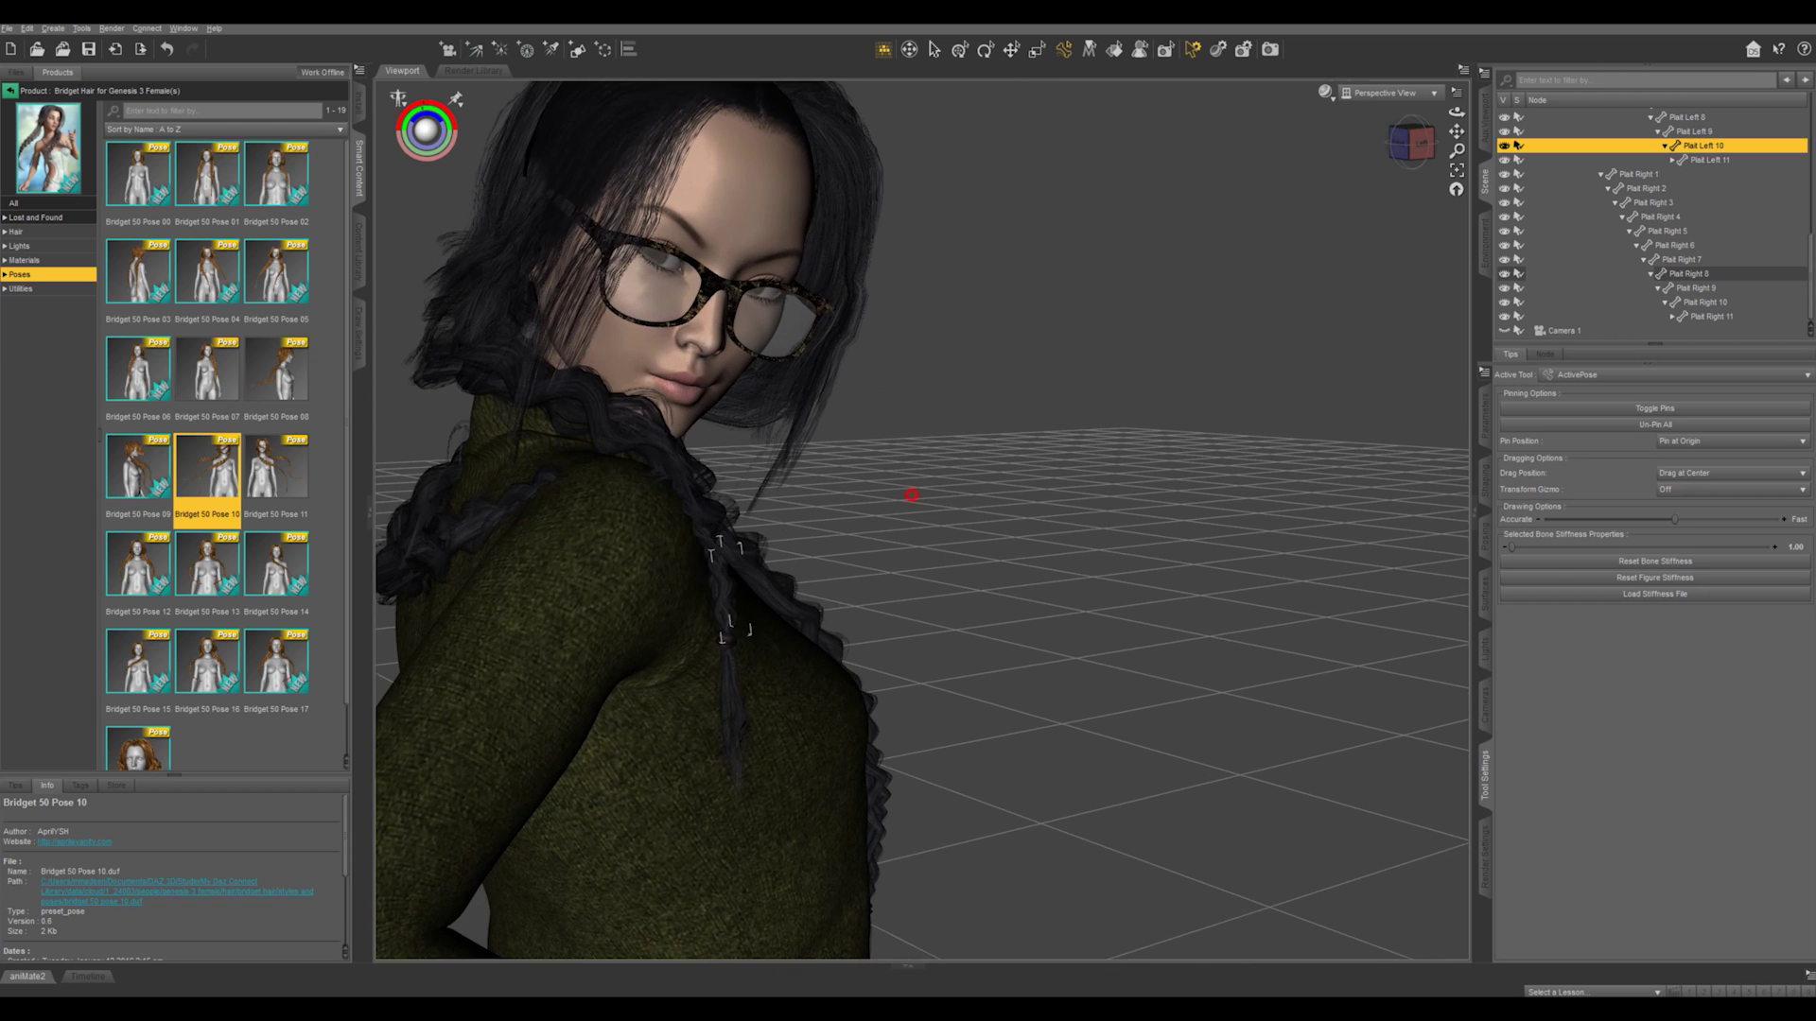
middle_click_drag(903, 483, 930, 511)
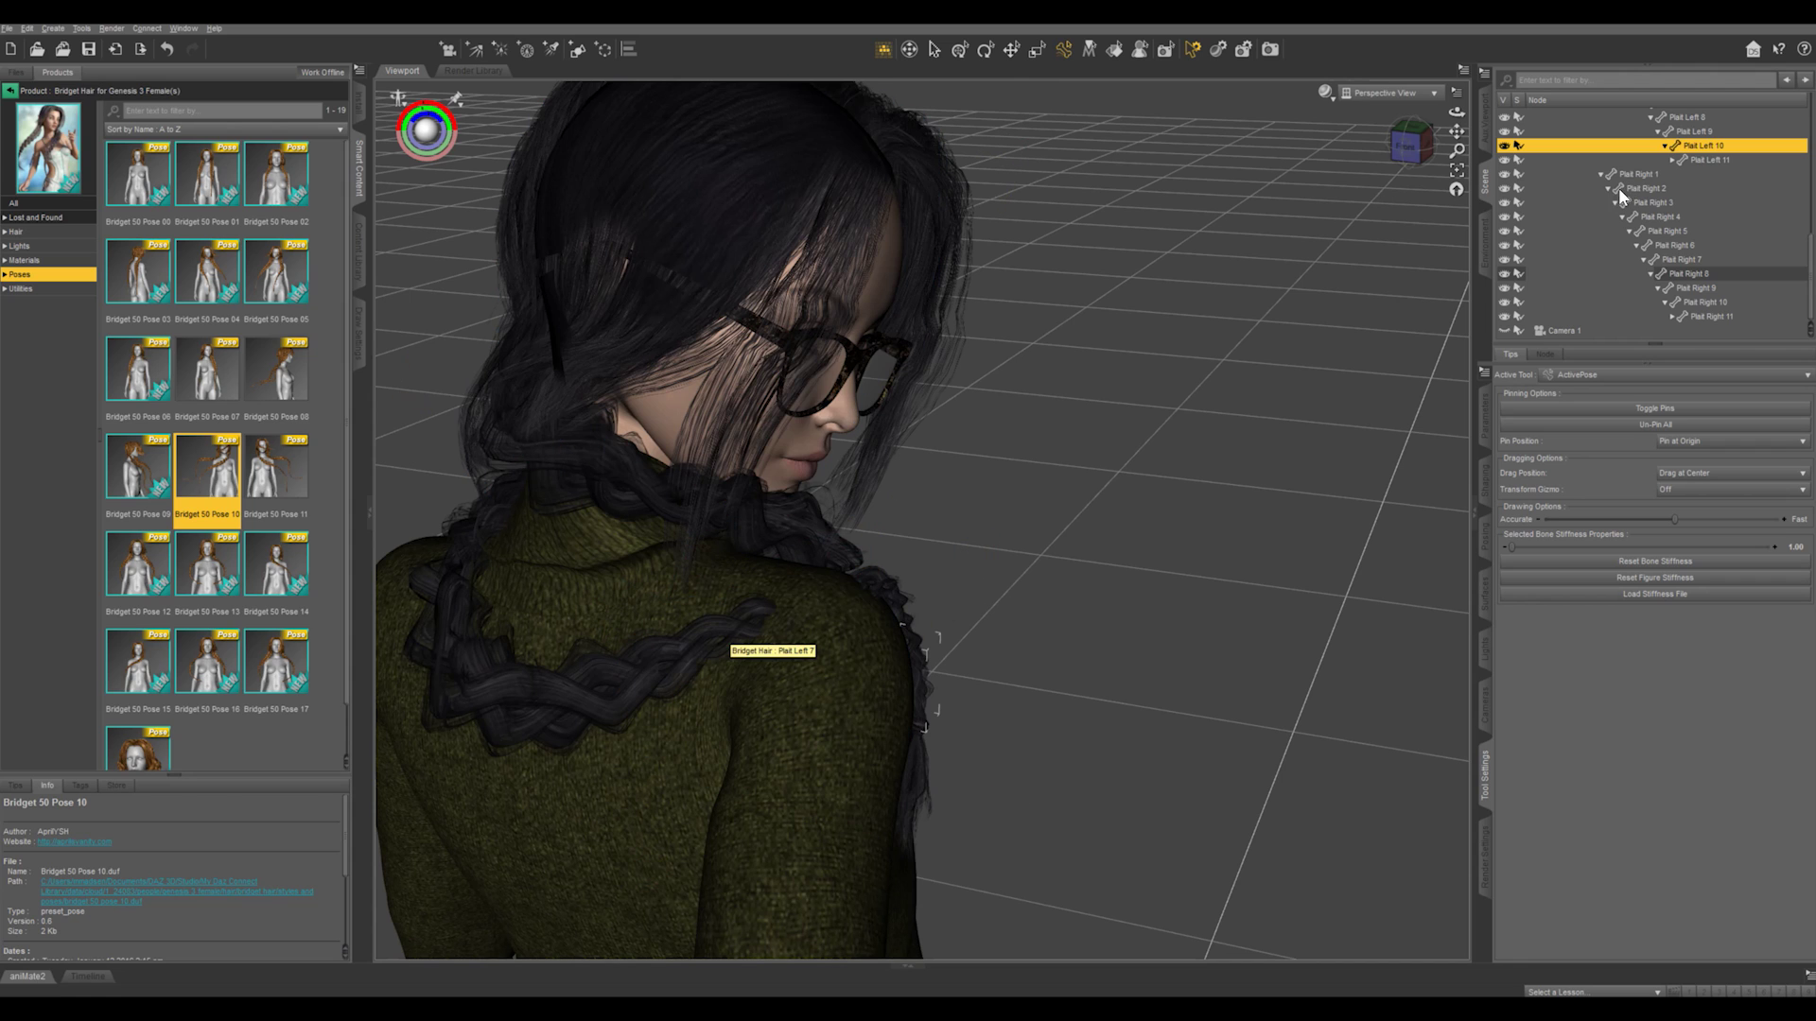
Collapse the hair's bone hierarchy and create a D-Former on the Bridget Hair, keeping the suggested name.
scroll(1615, 185, "up", 10)
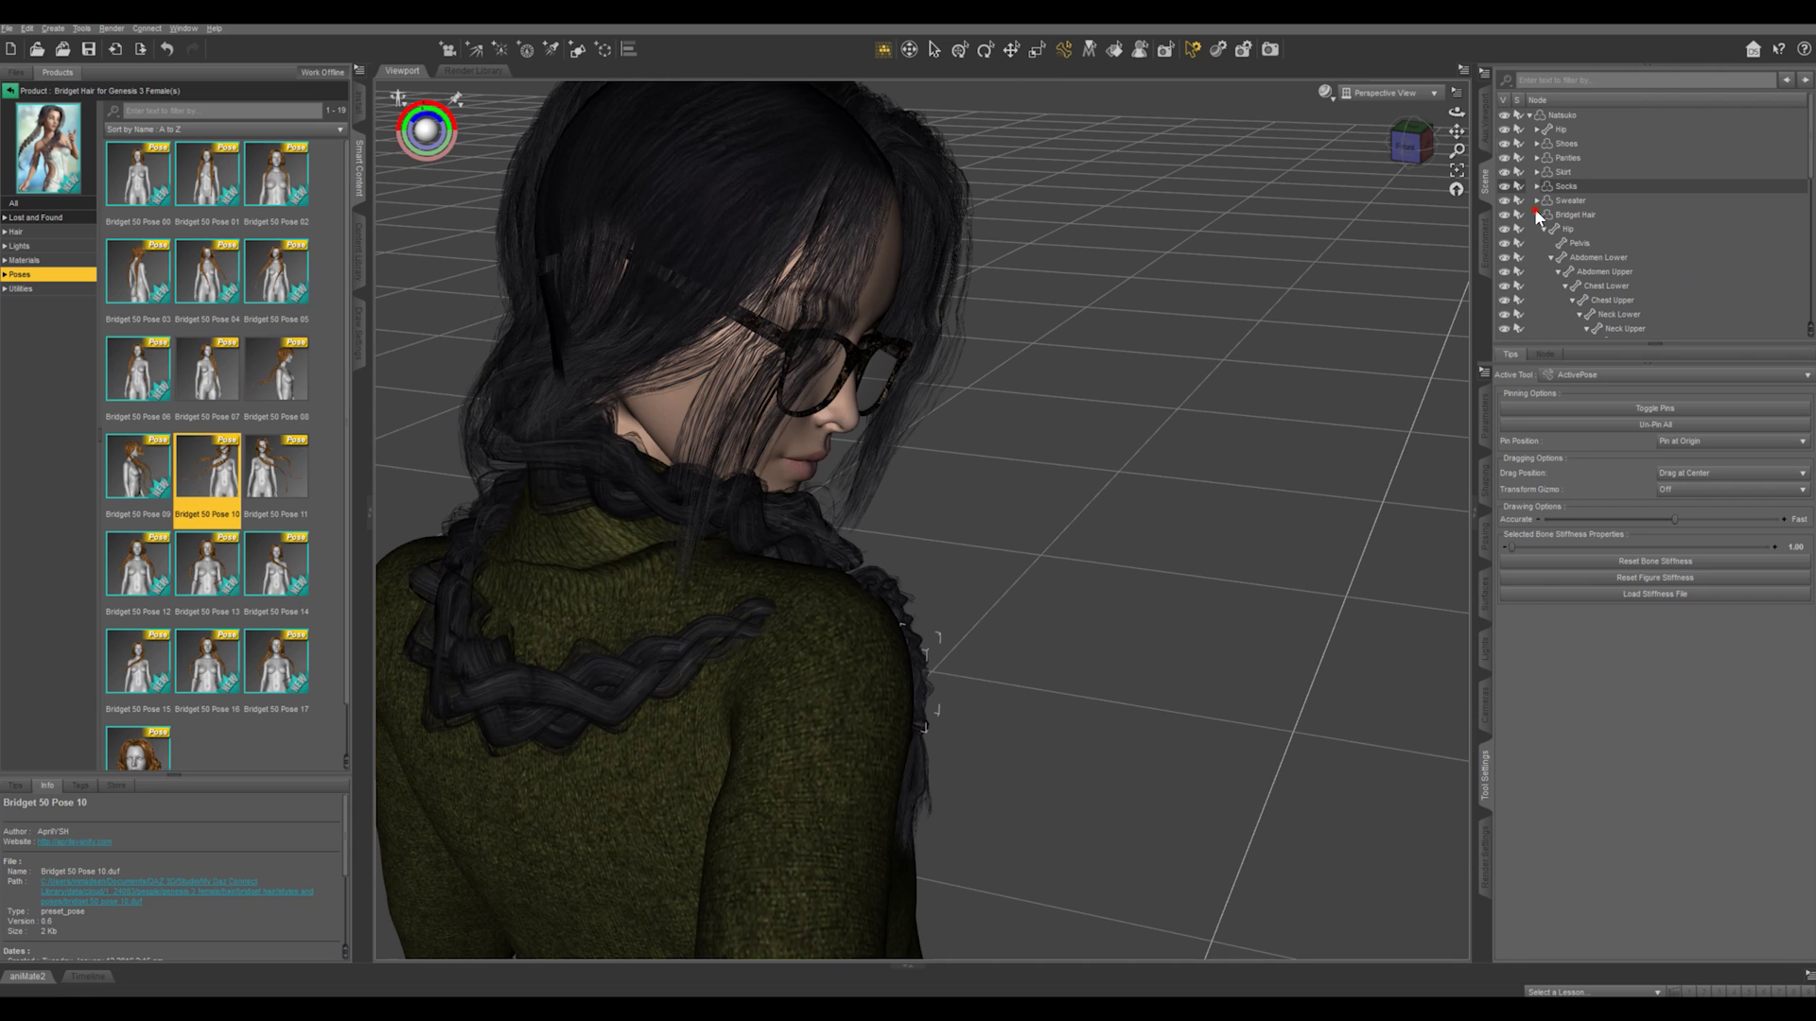
left_click(1536, 215)
left_click(1581, 215)
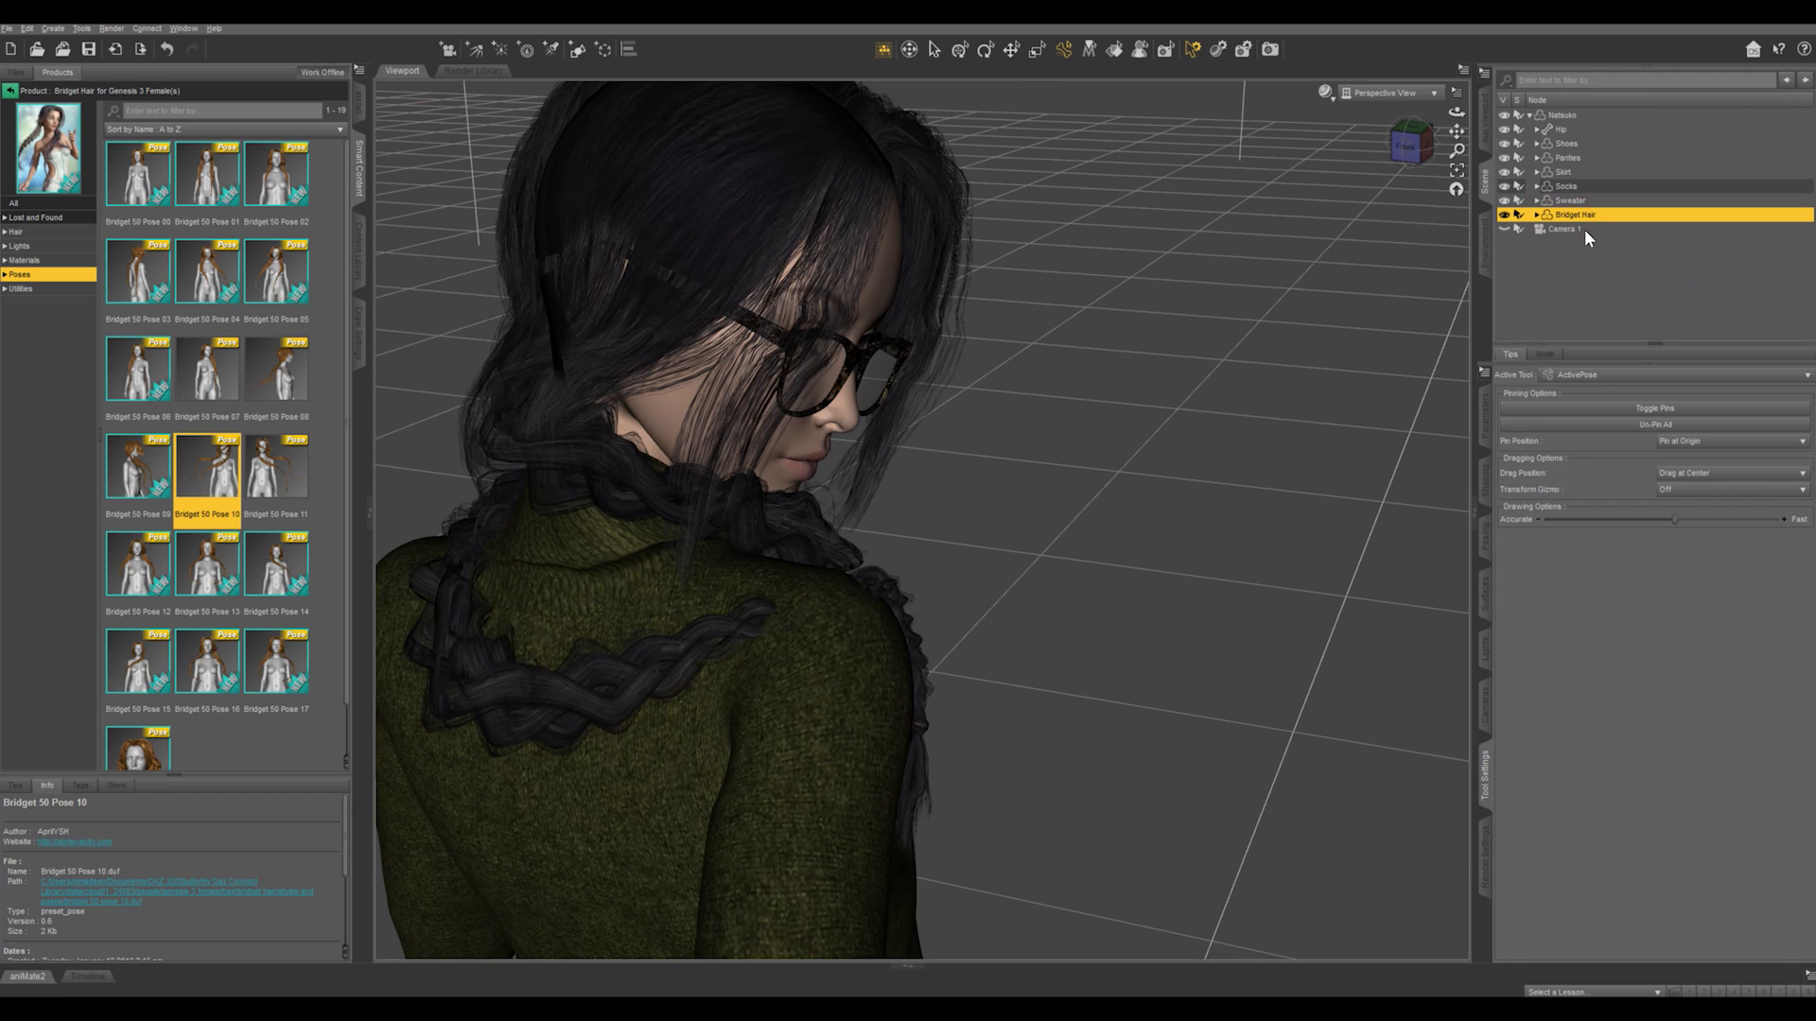
left_click(53, 28)
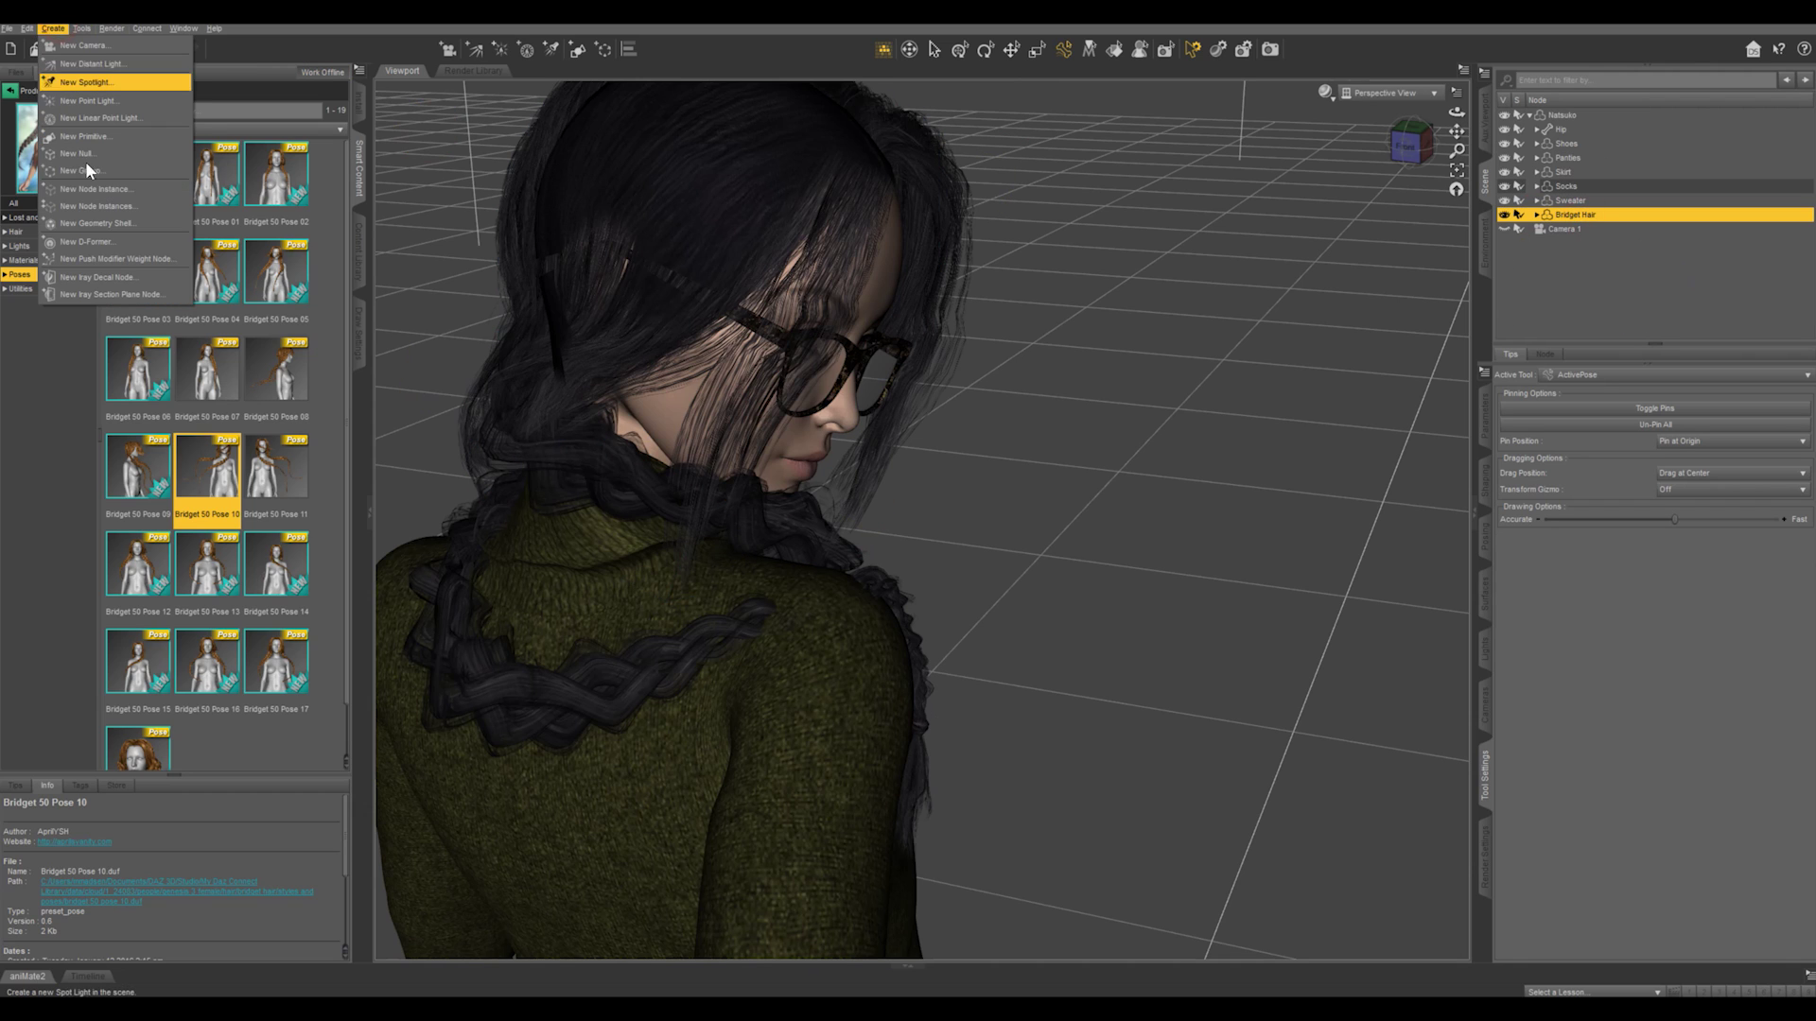
left_click(104, 248)
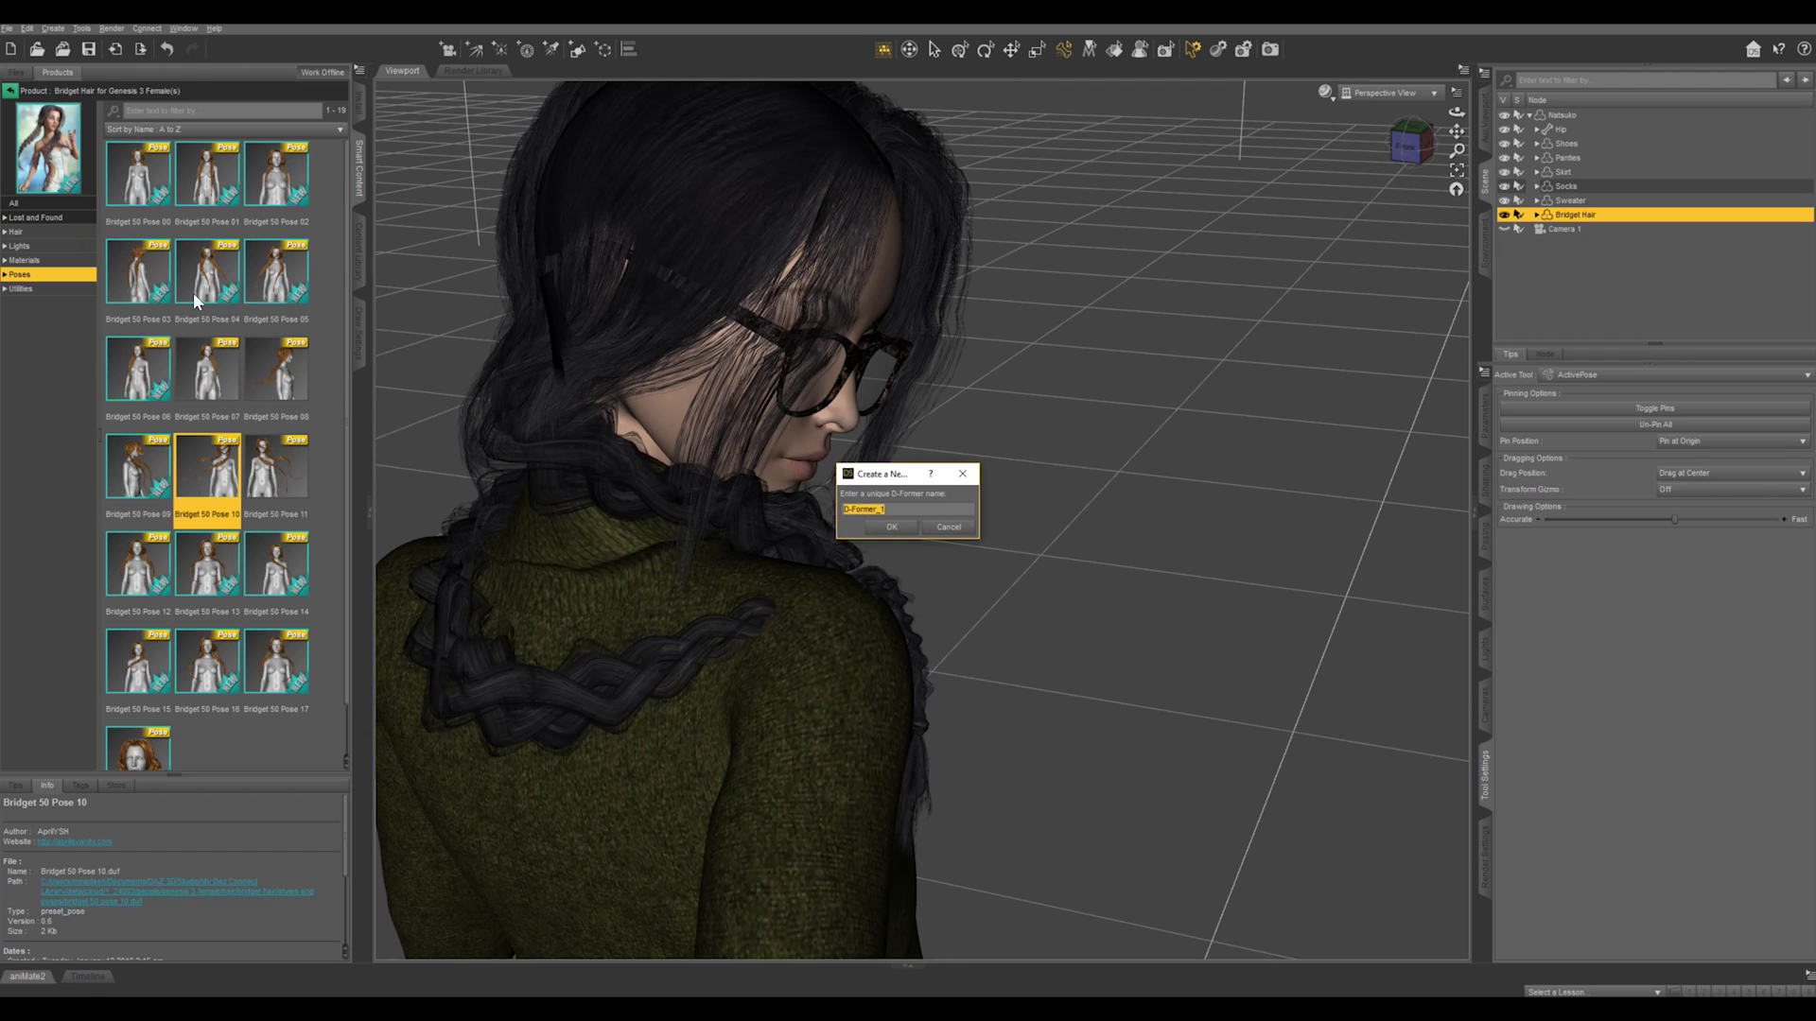
left_click(890, 526)
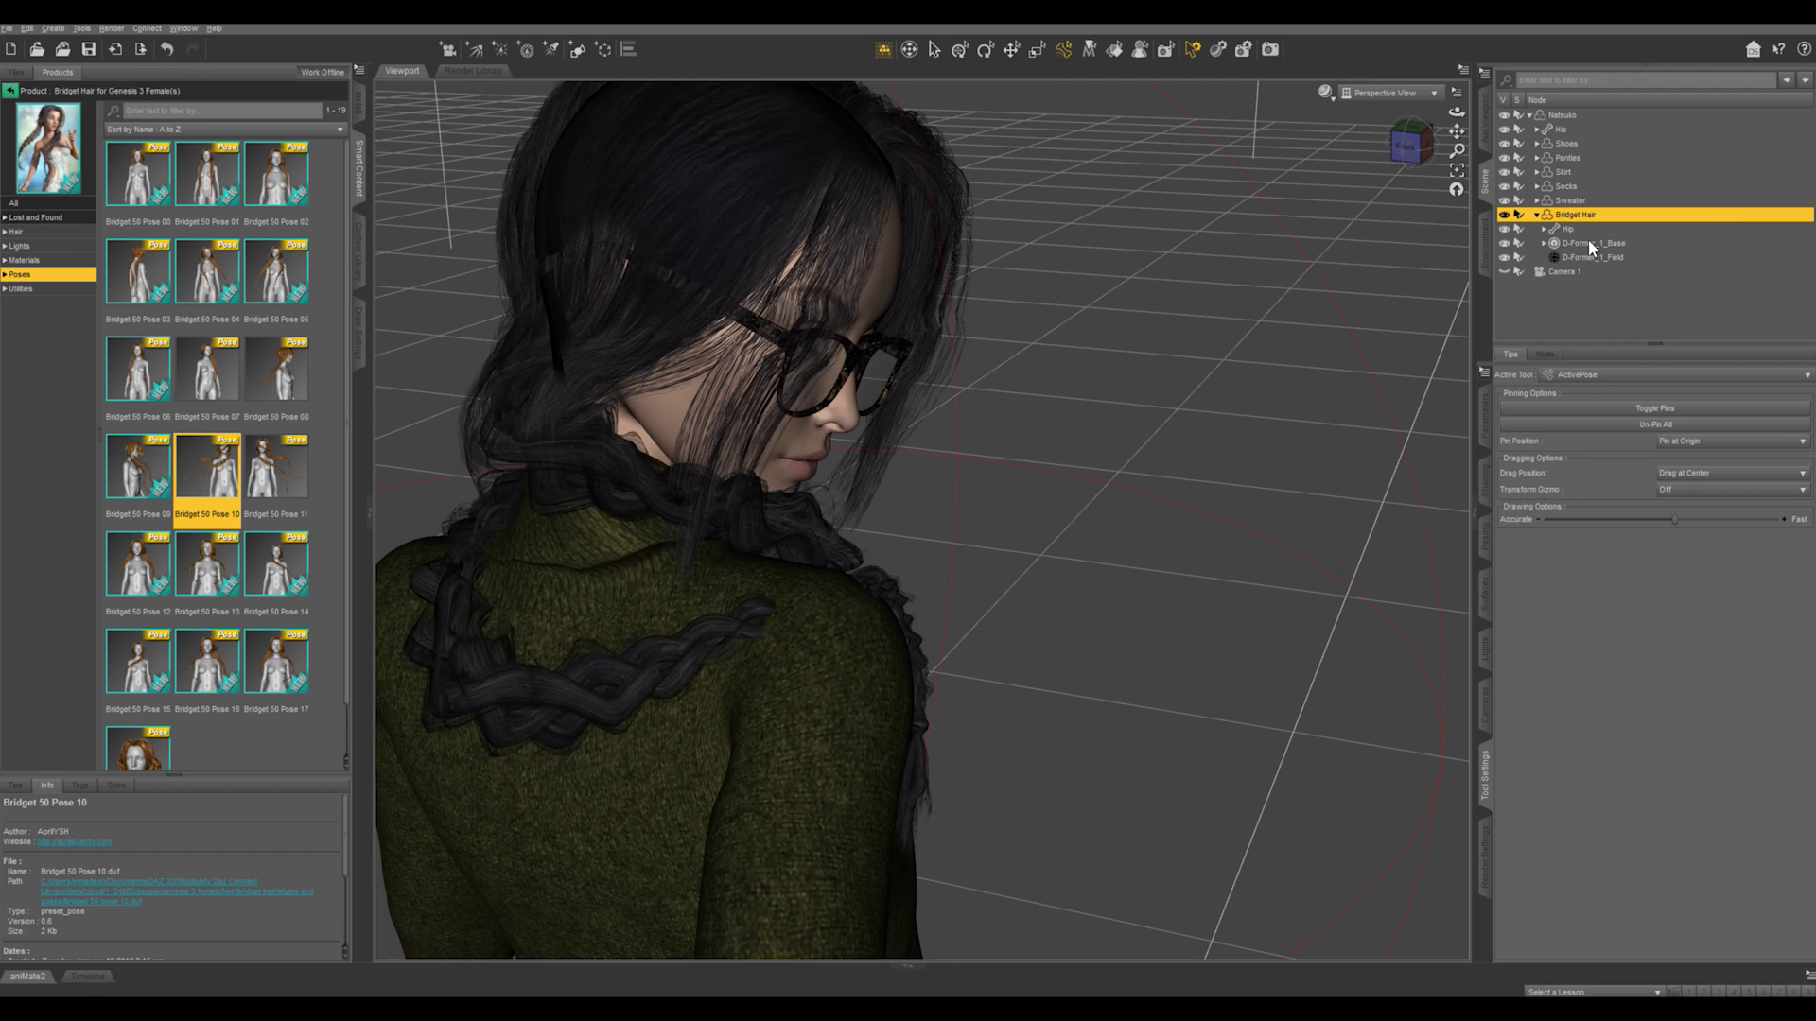
Examine the D-Former's base, handle and field nodes and which parts of the hair the field influences.
left_click(1586, 243)
scroll(1198, 450, "down", 5)
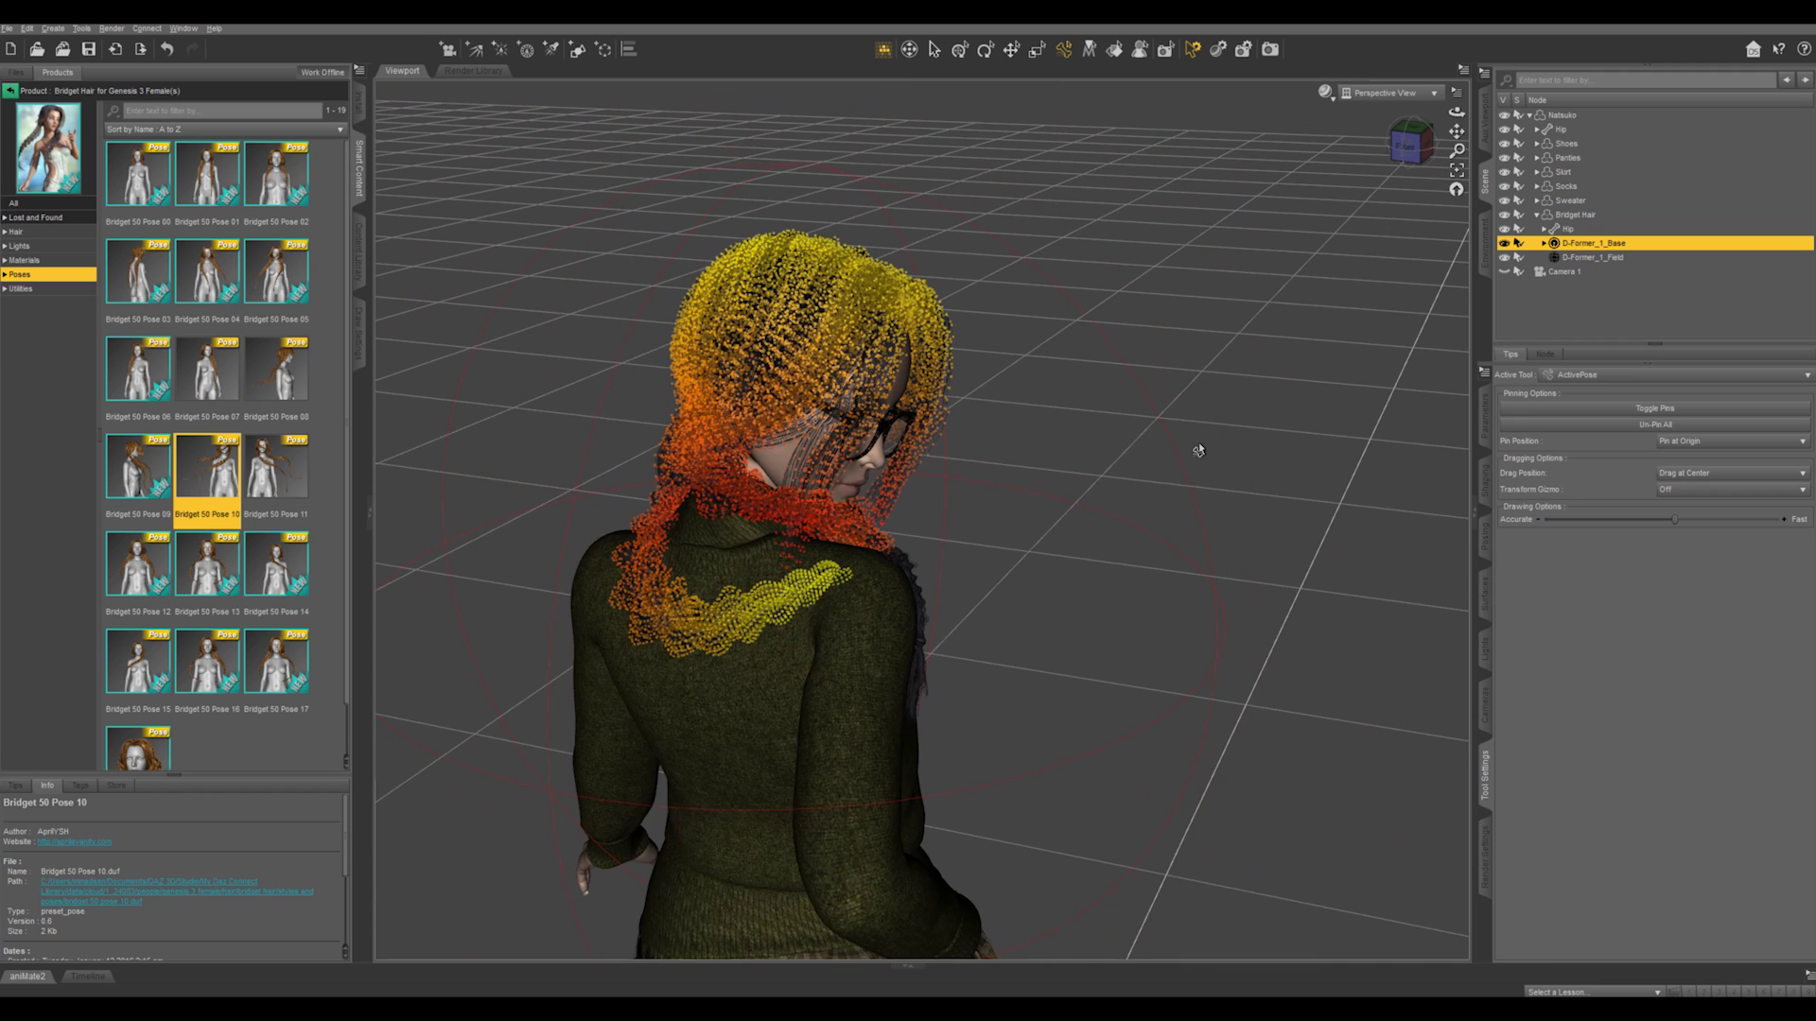
left_click_drag(1457, 112, 1551, 117)
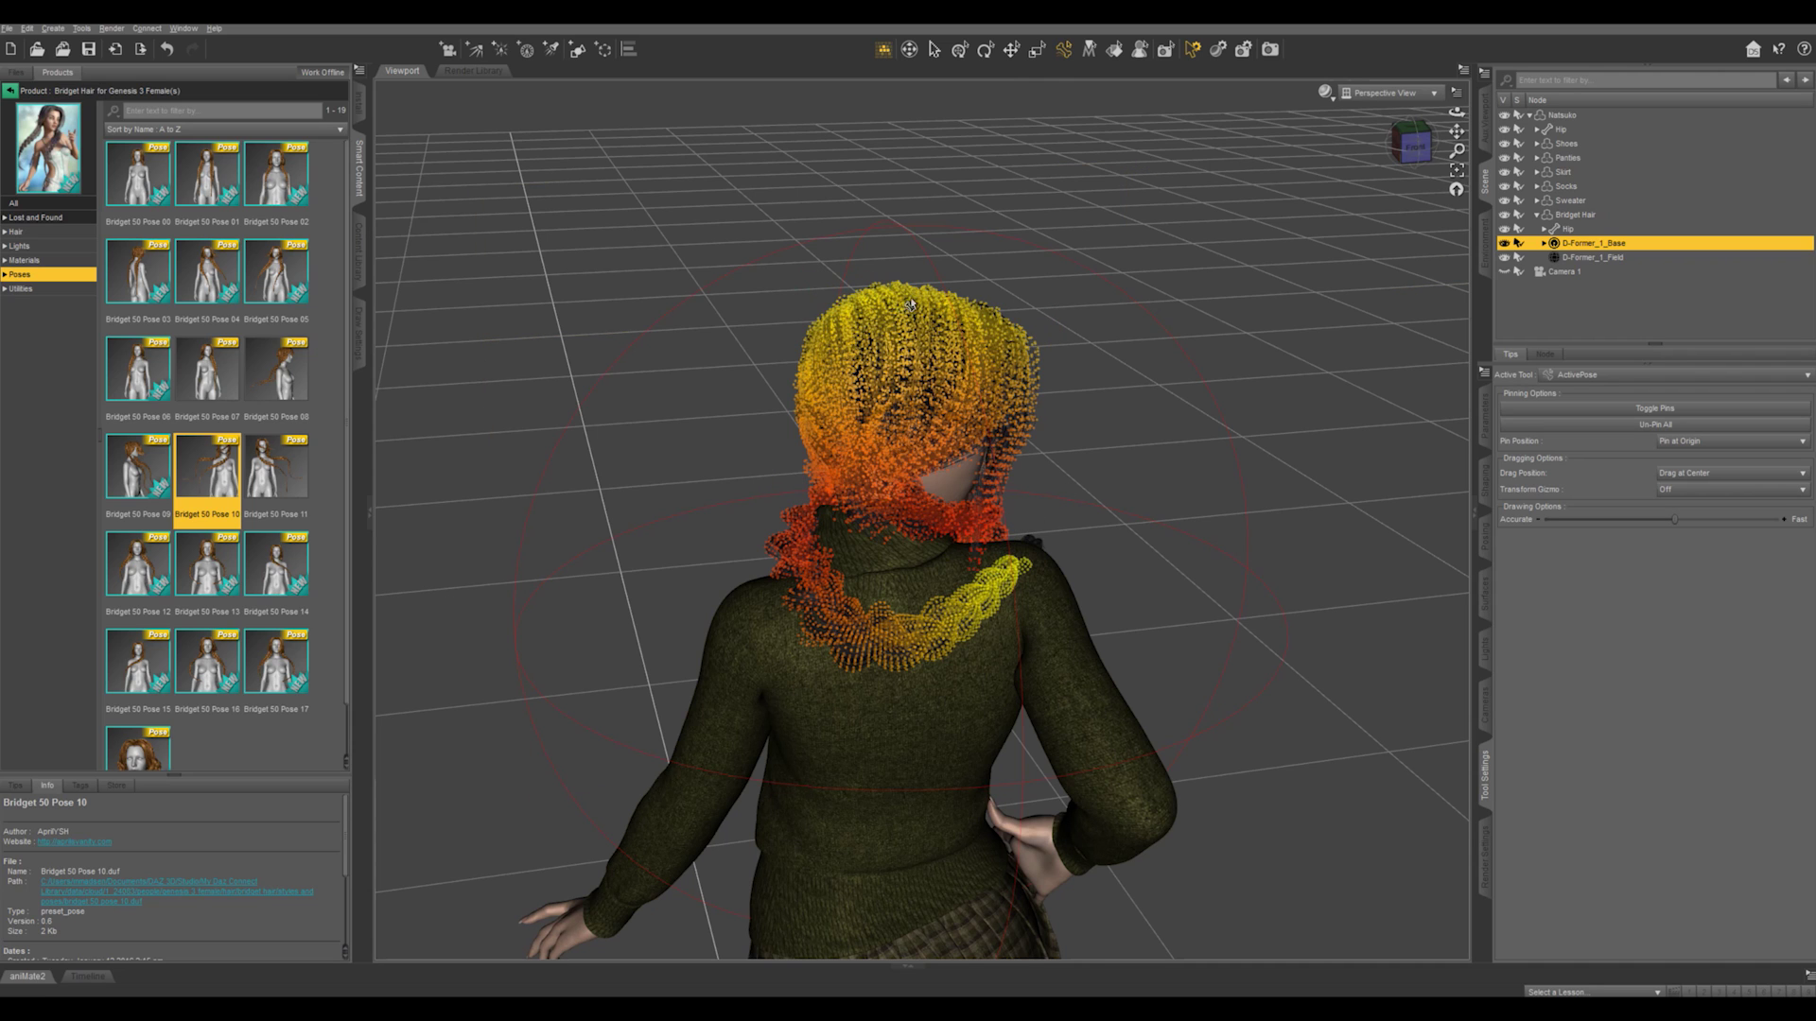
double_click(1583, 243)
left_click(1587, 258)
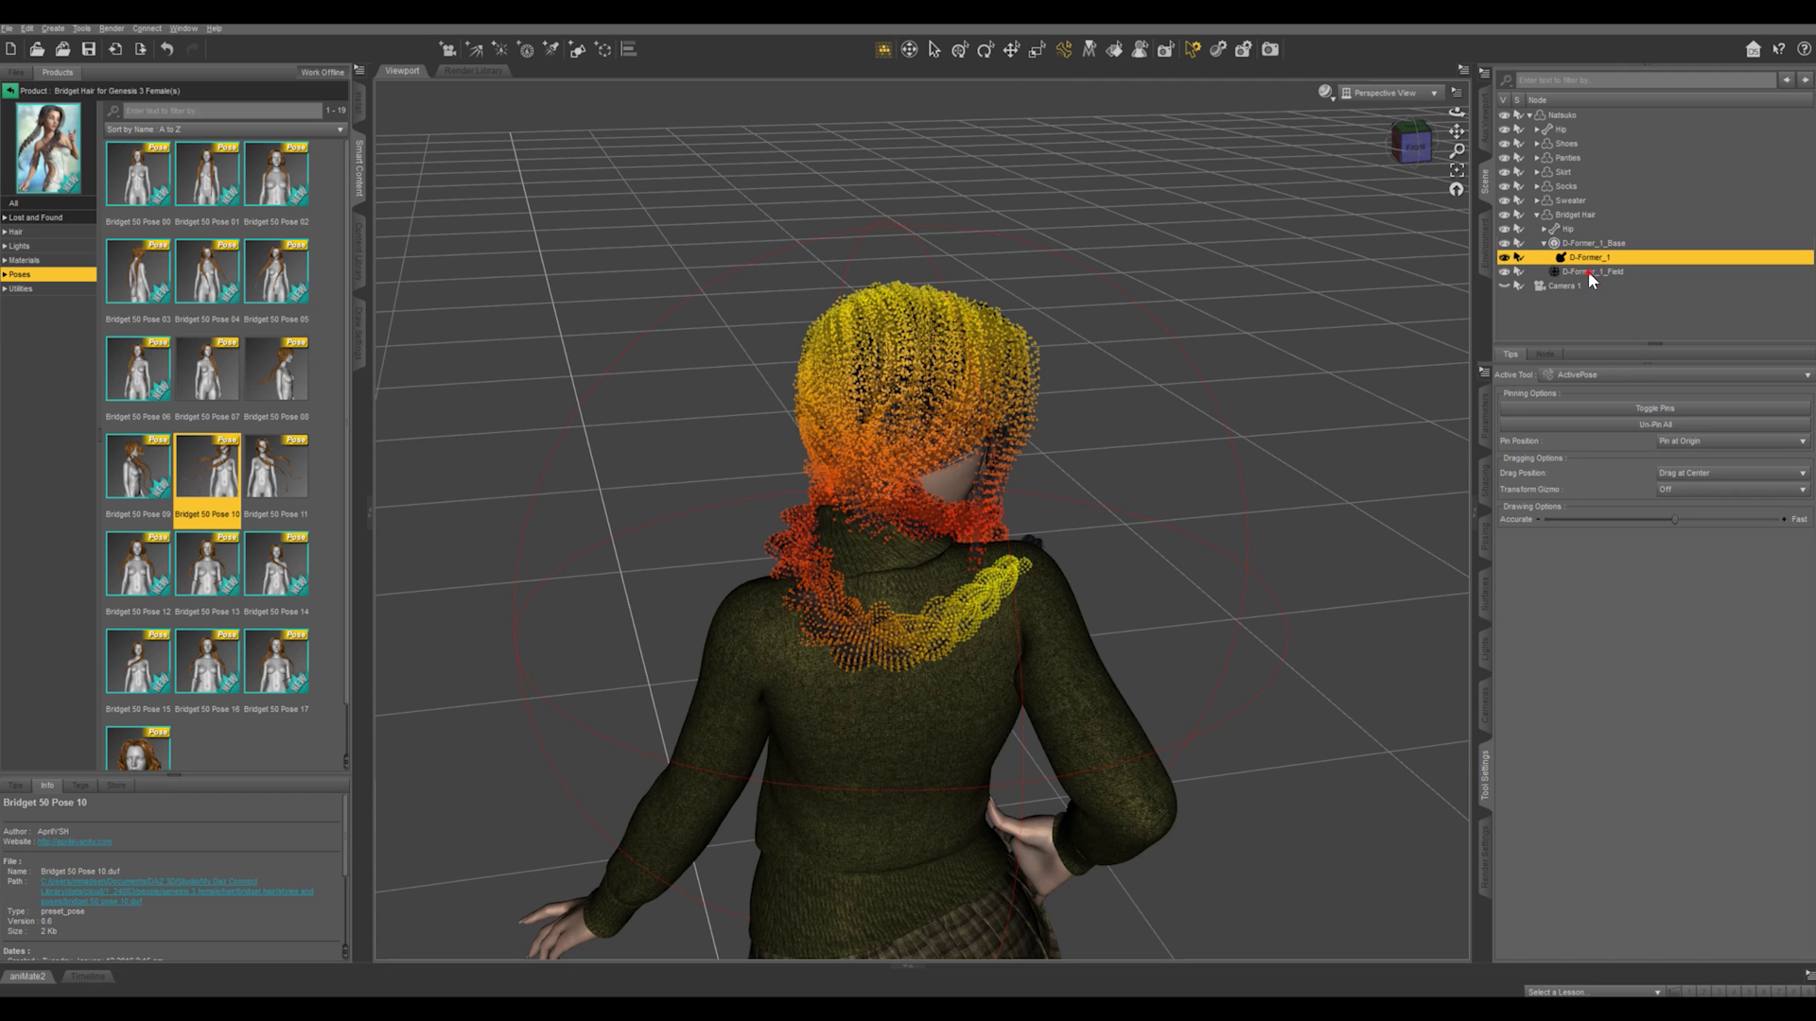
left_click(1589, 271)
scroll(1326, 469, "down", 4)
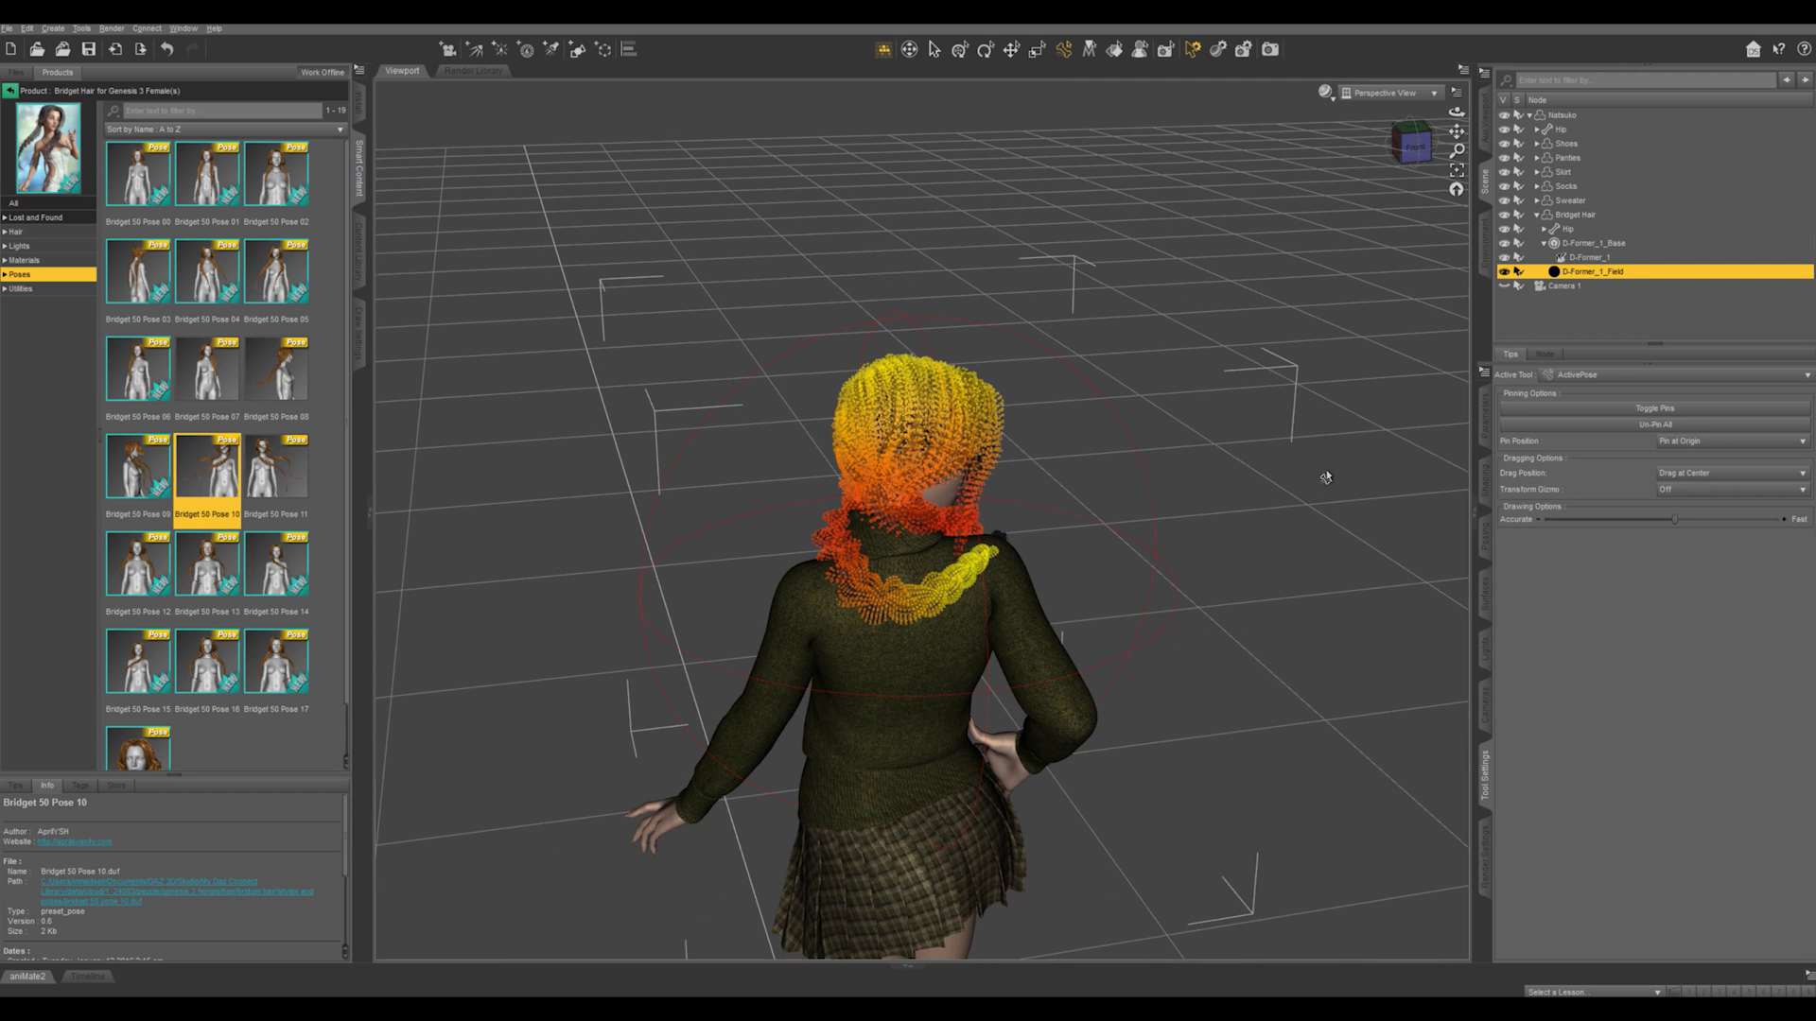
Move the D-Former base onto the shoulder where the braid sinks into the sweater, adjusting its height and depth from several angles.
left_click(1484, 416)
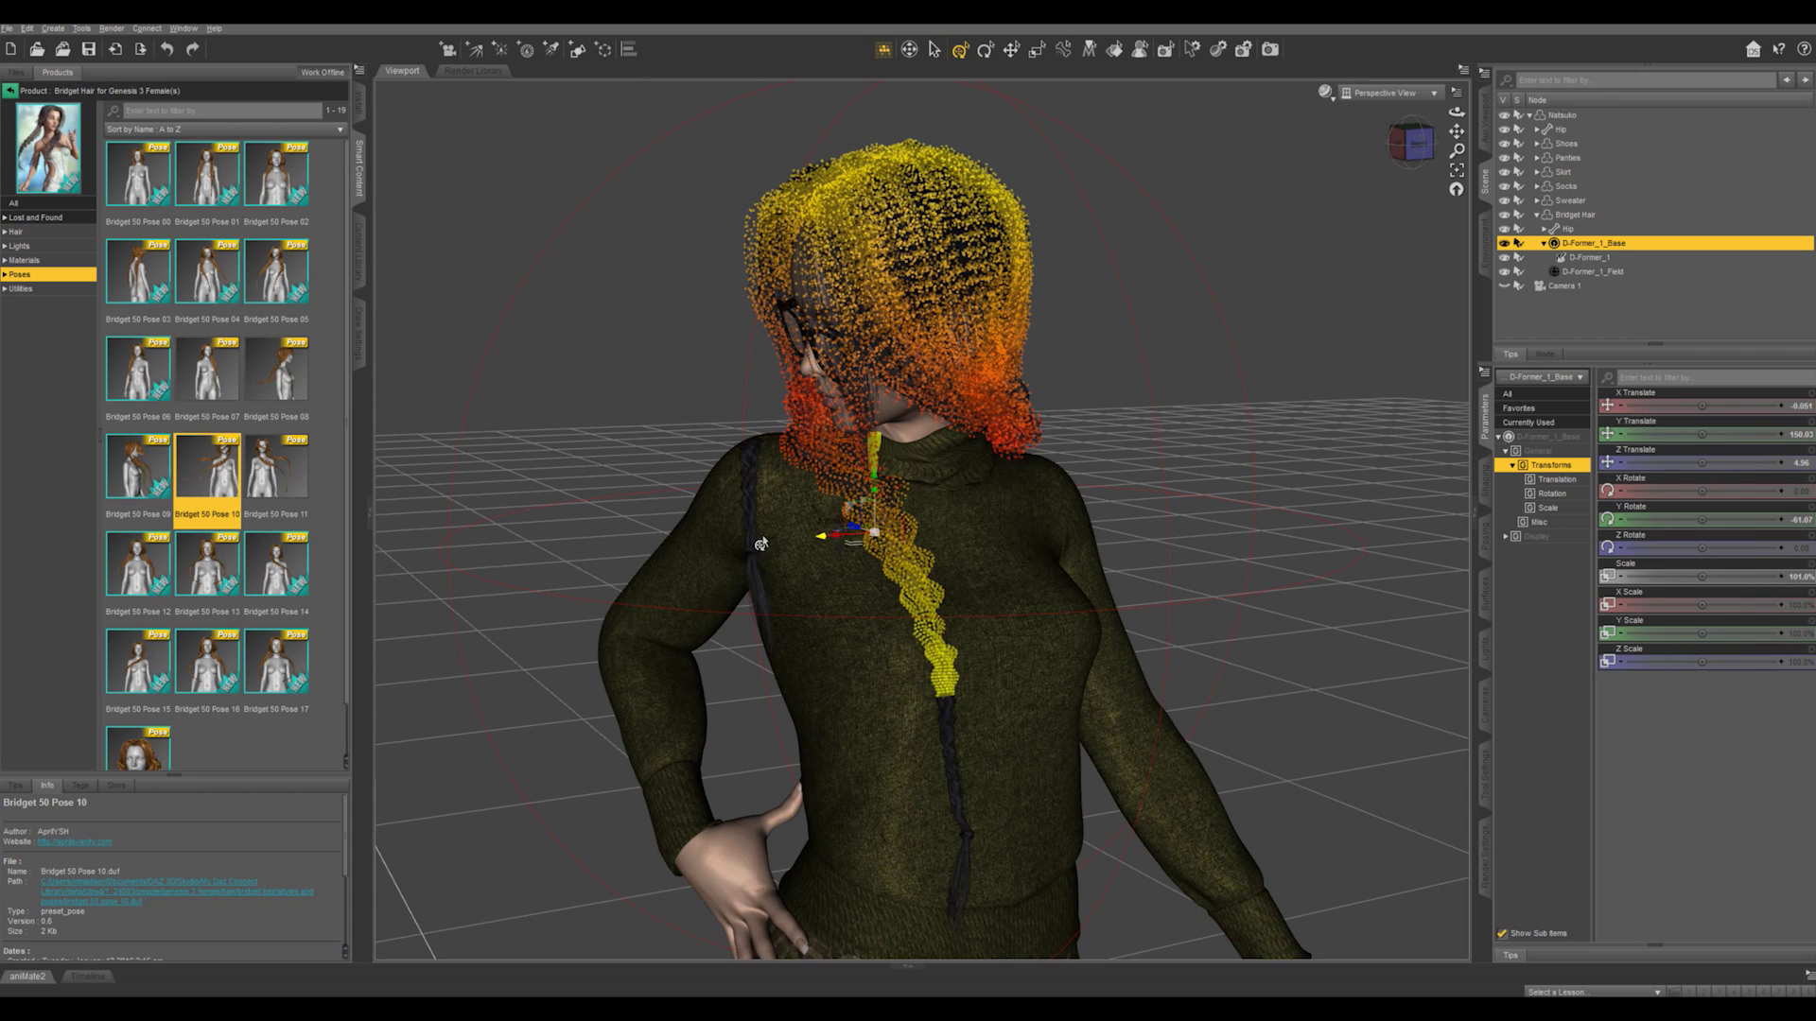
left_click_drag(760, 544, 728, 546)
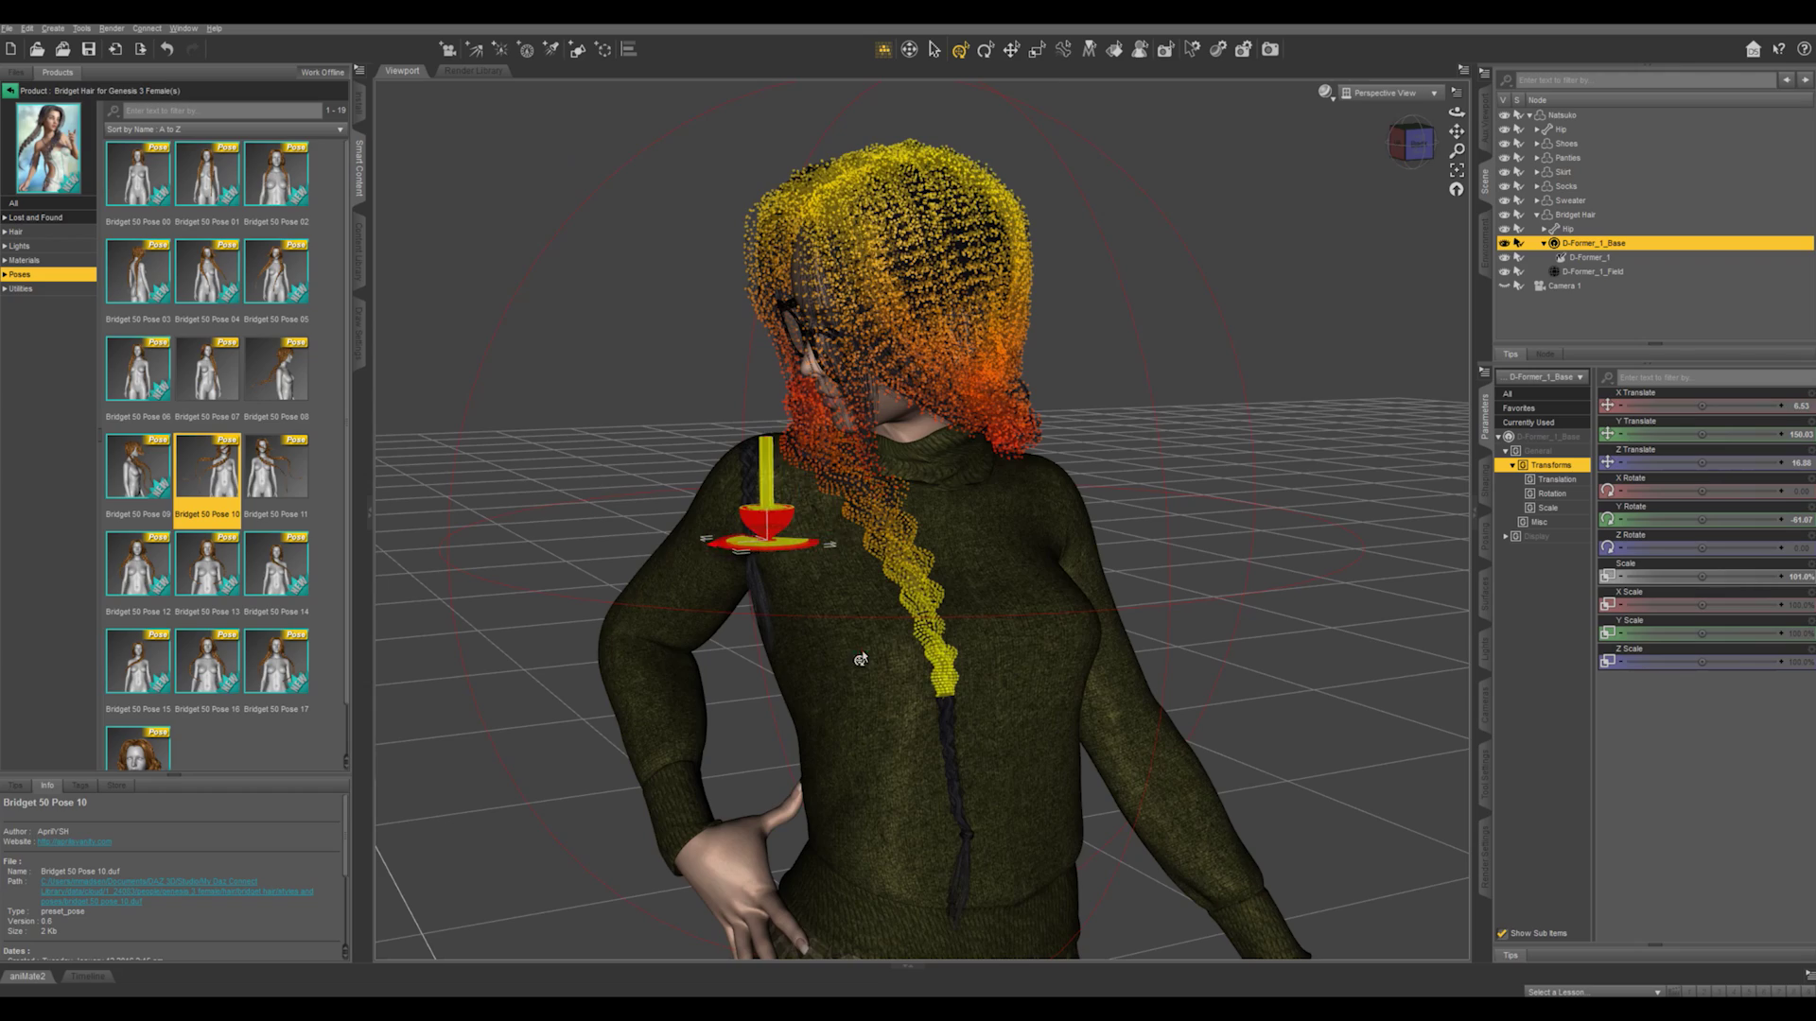
middle_click_drag(859, 656, 682, 627)
left_click_drag(681, 626, 605, 615)
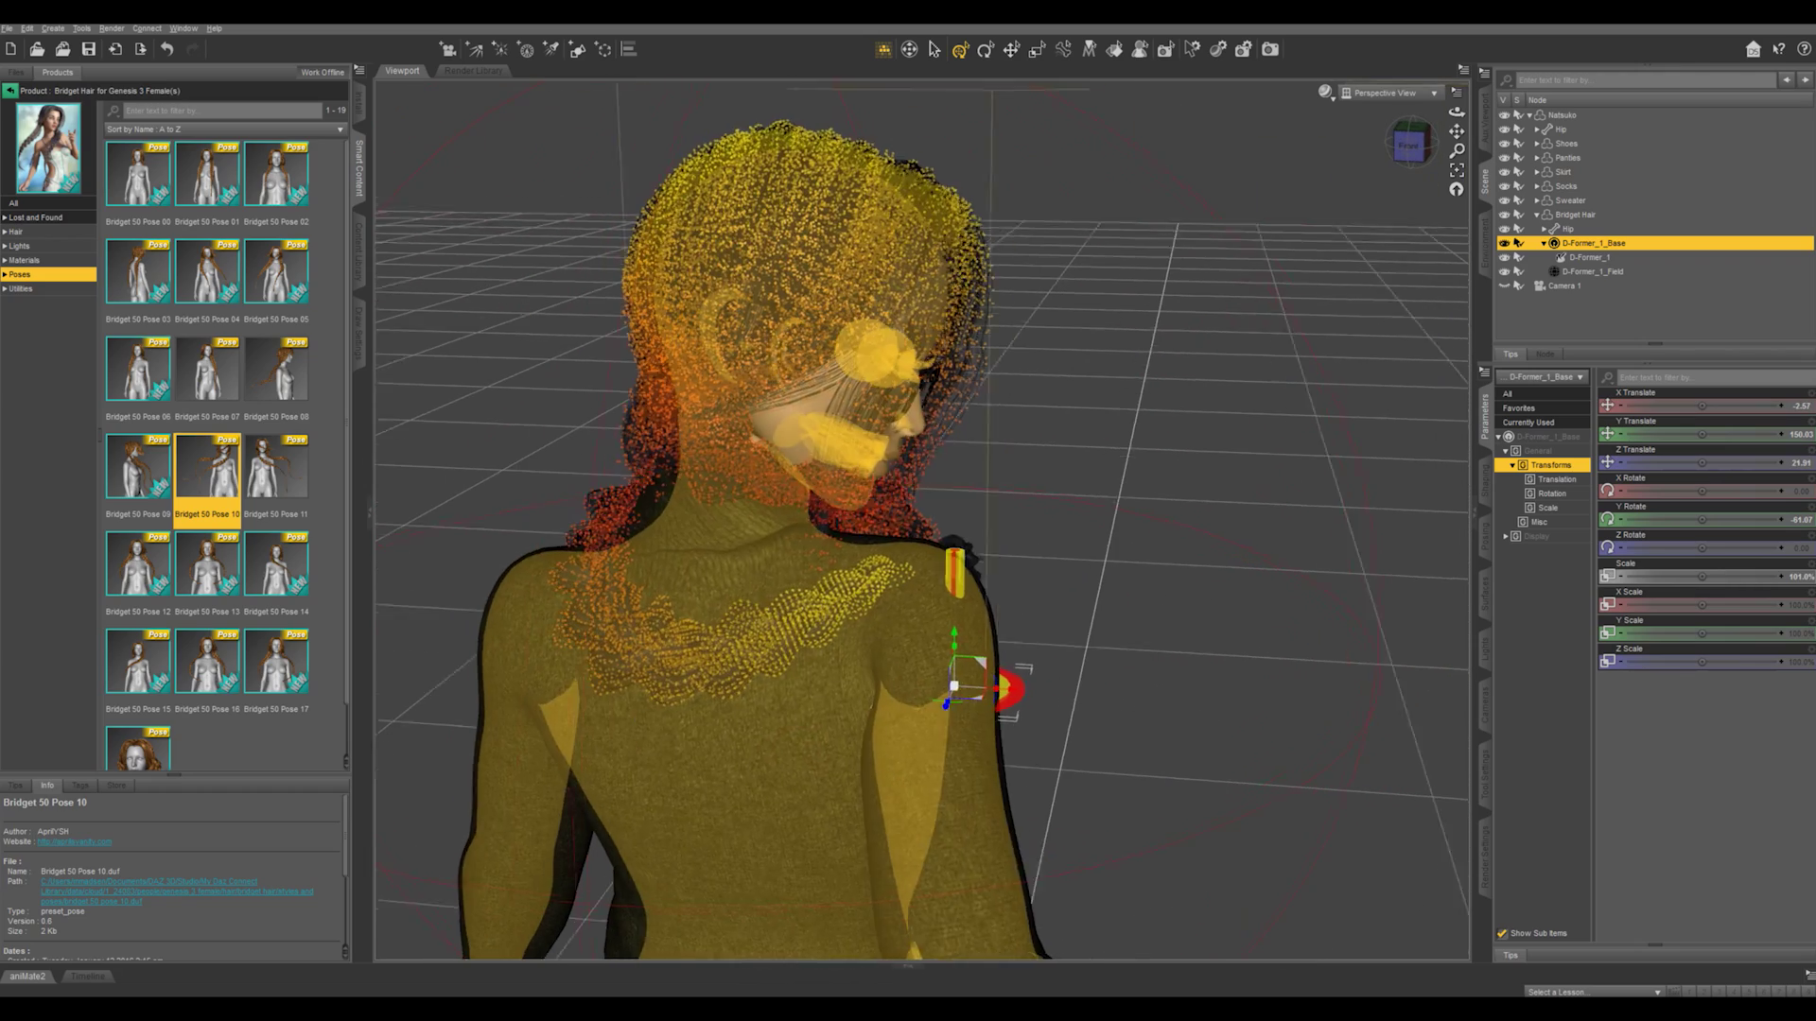
middle_click_drag(817, 666, 828, 661)
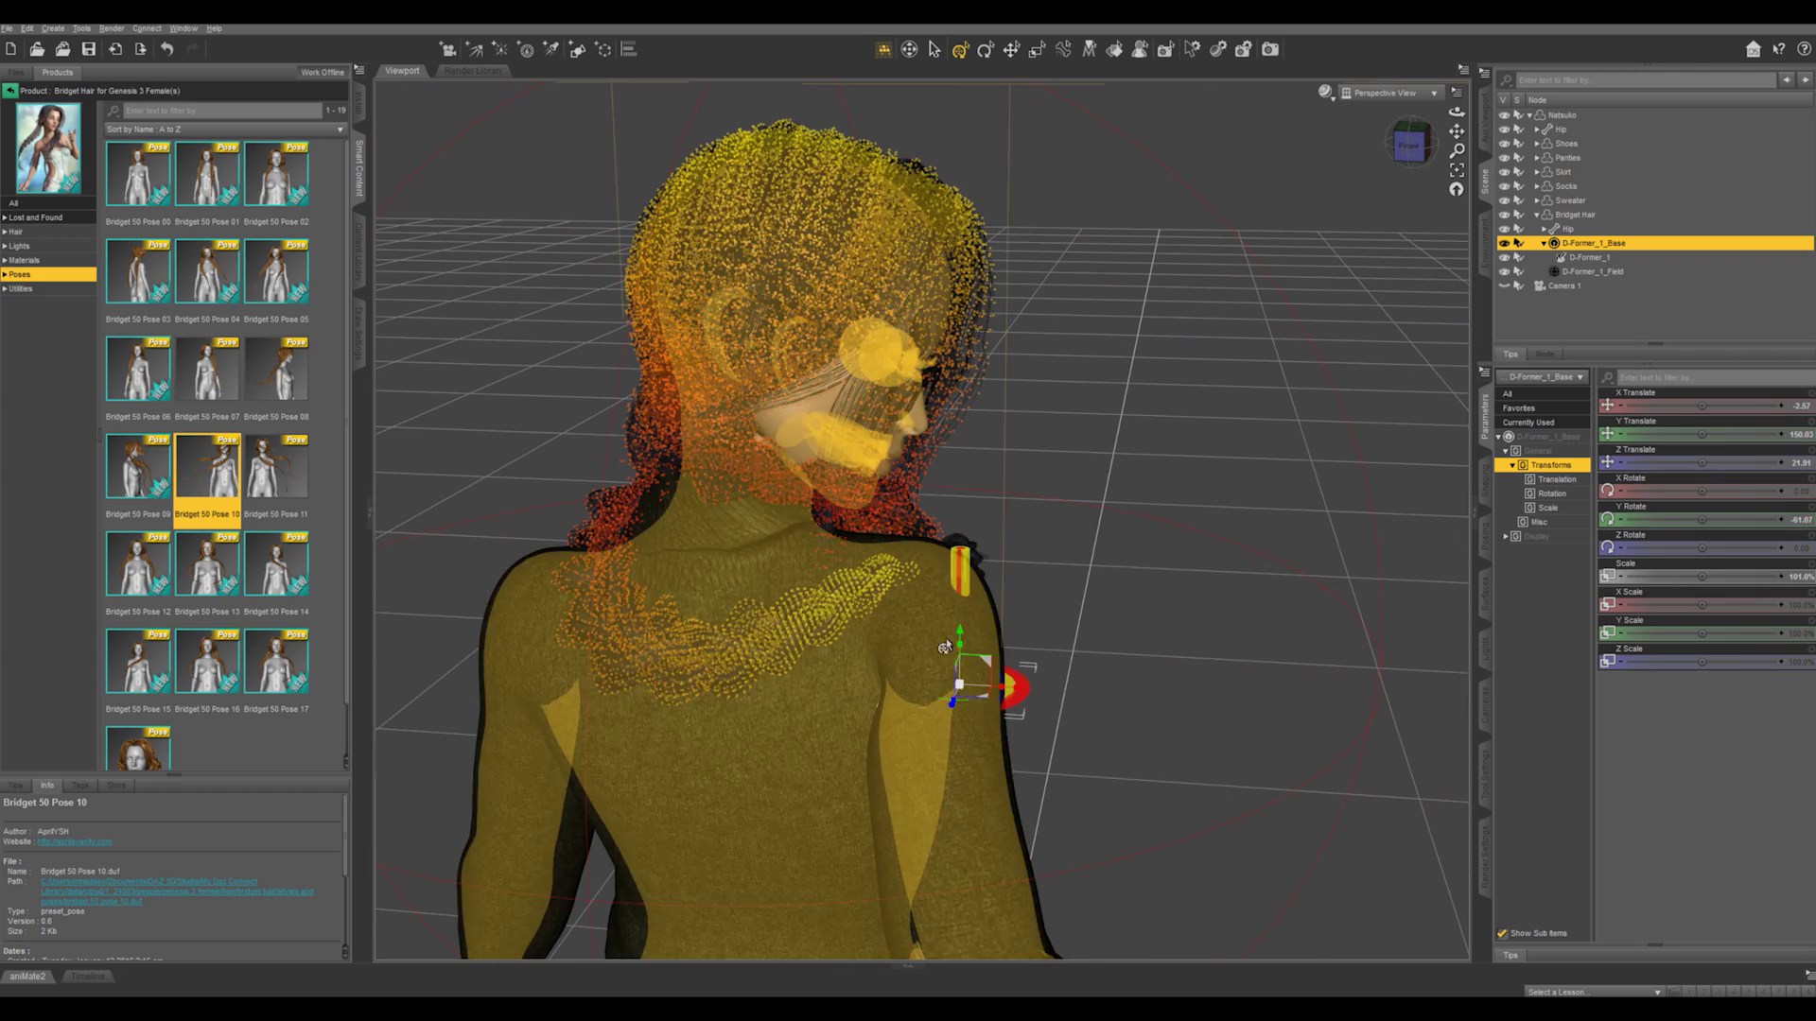
left_click_drag(959, 646, 1014, 639)
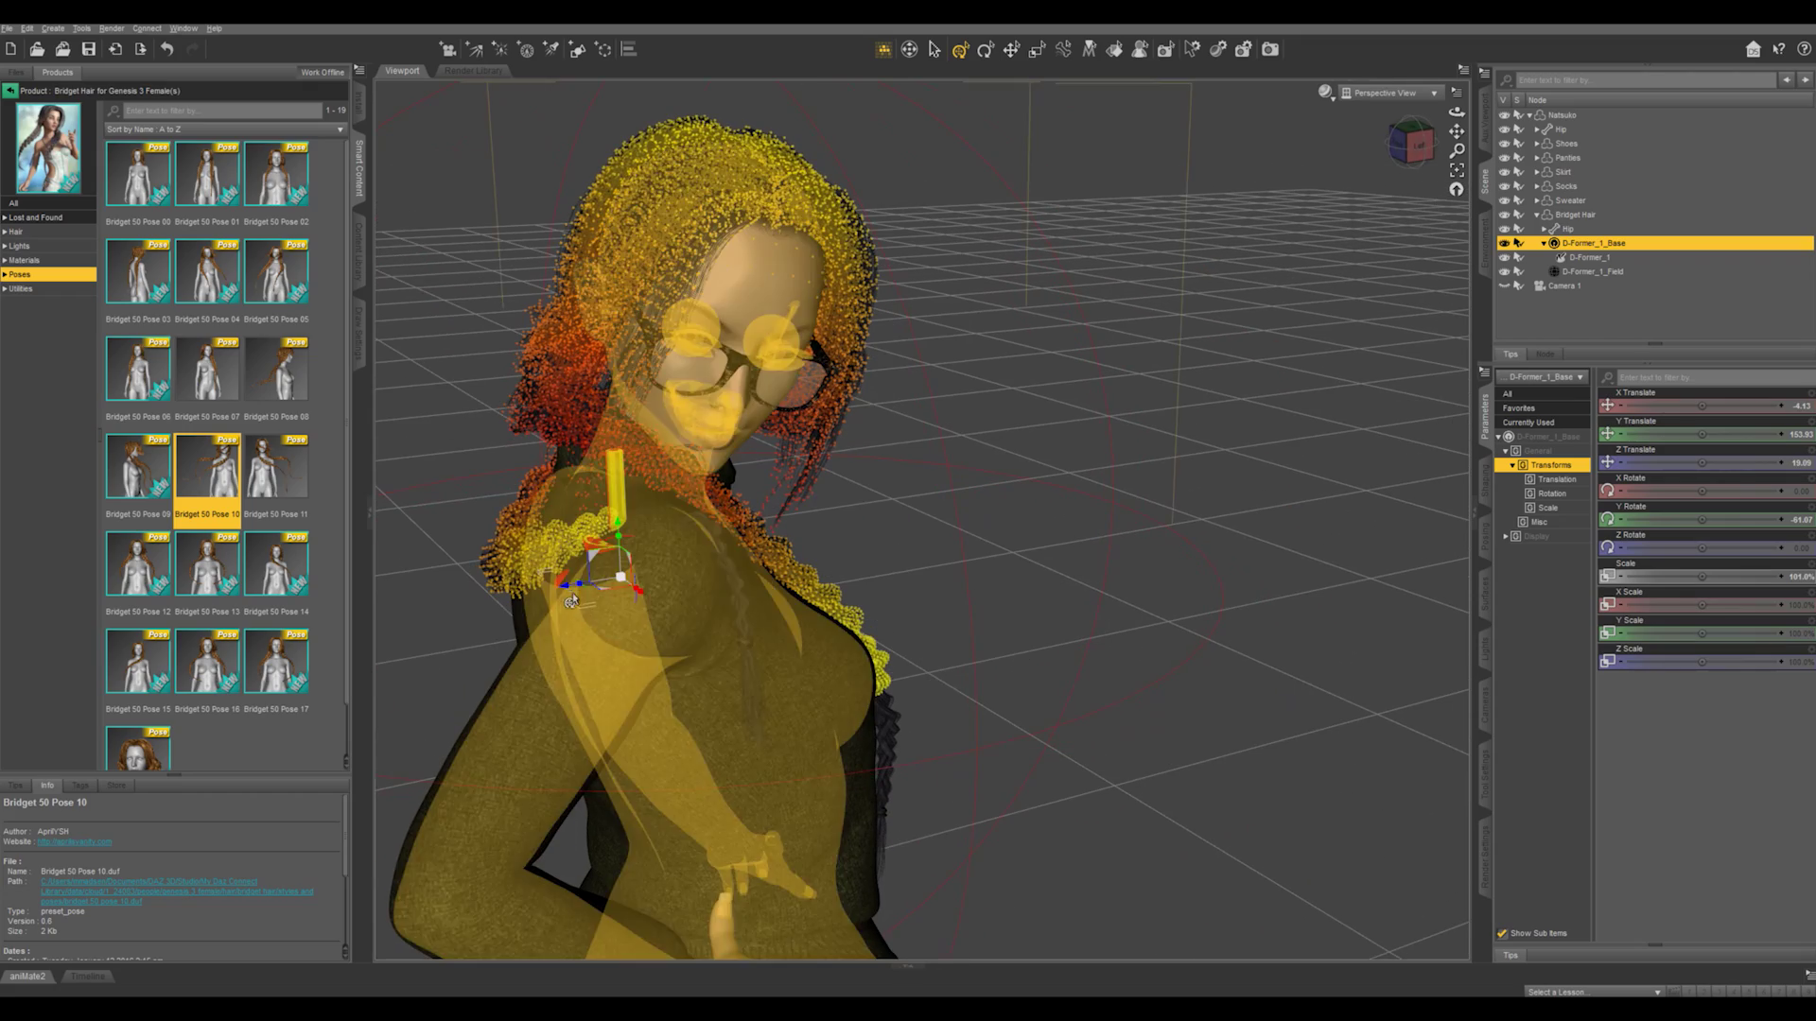
left_click_drag(564, 586, 612, 583)
middle_click_drag(643, 605, 652, 535)
left_click_drag(643, 530, 597, 563, "alt")
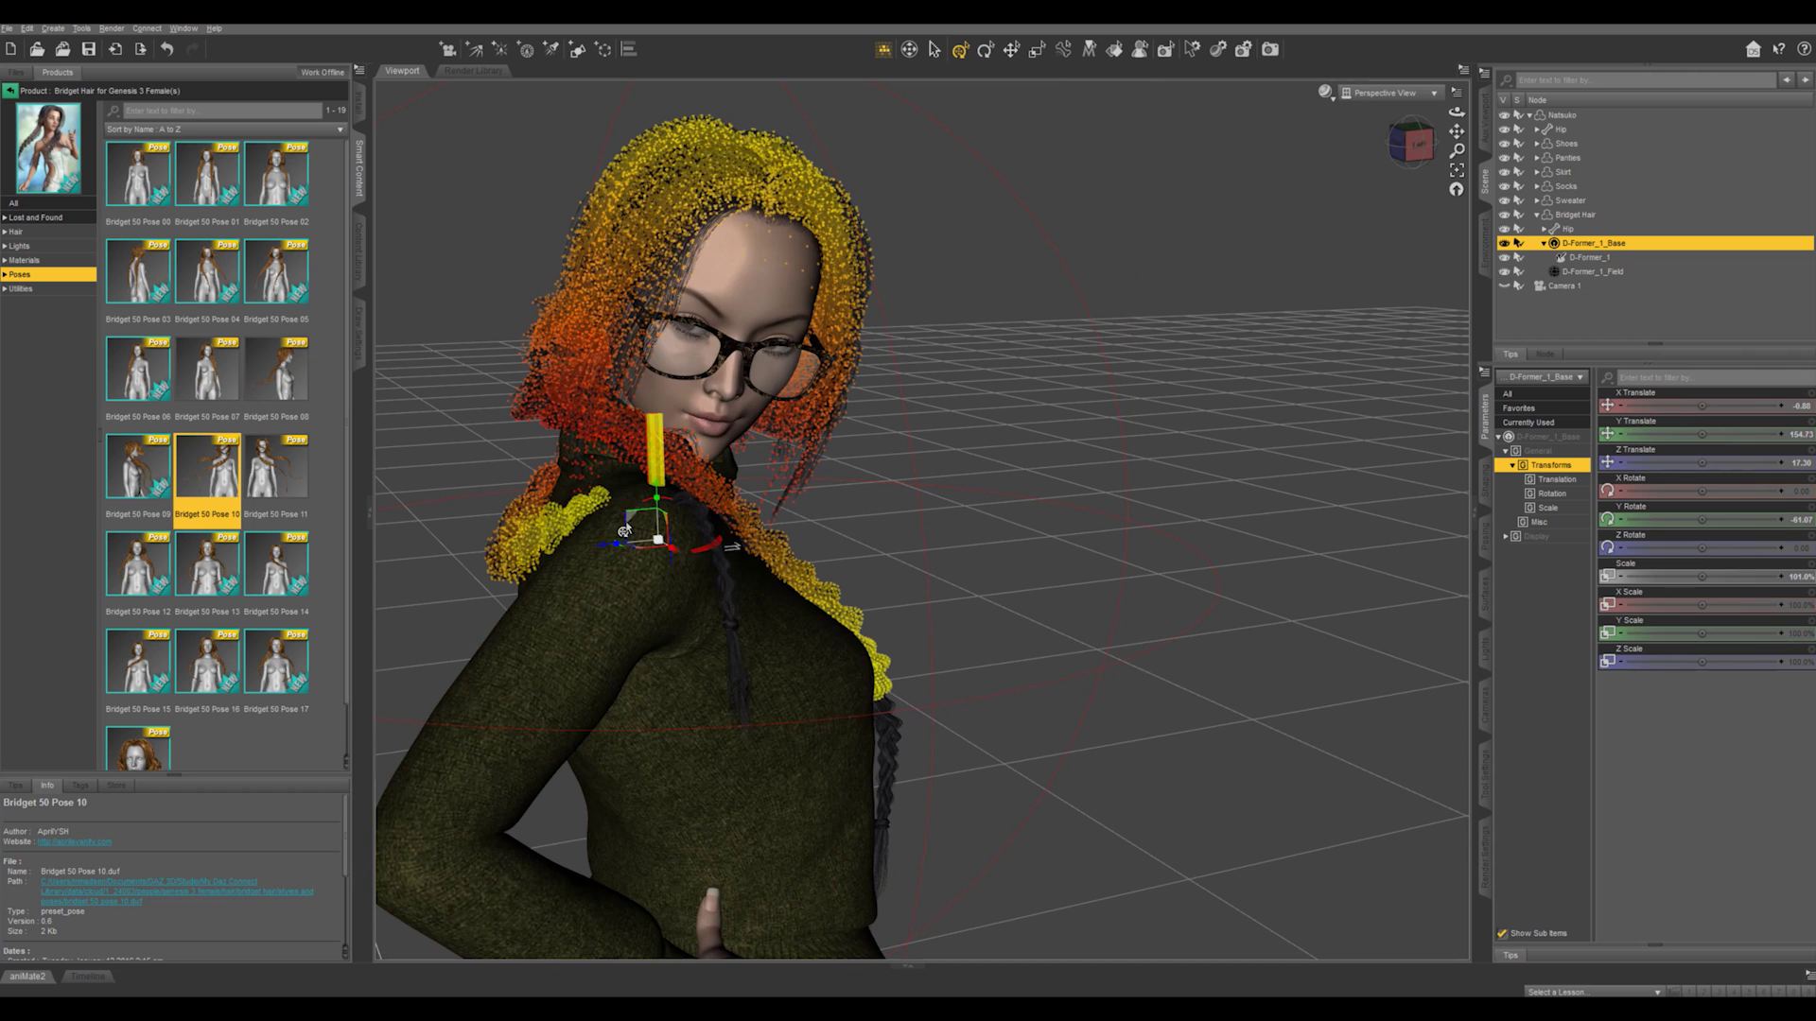
Move the D-Former field completely away from the figure so that its sphere no longer influences any hair.
left_click(1604, 274)
scroll(1127, 640, "down", 3)
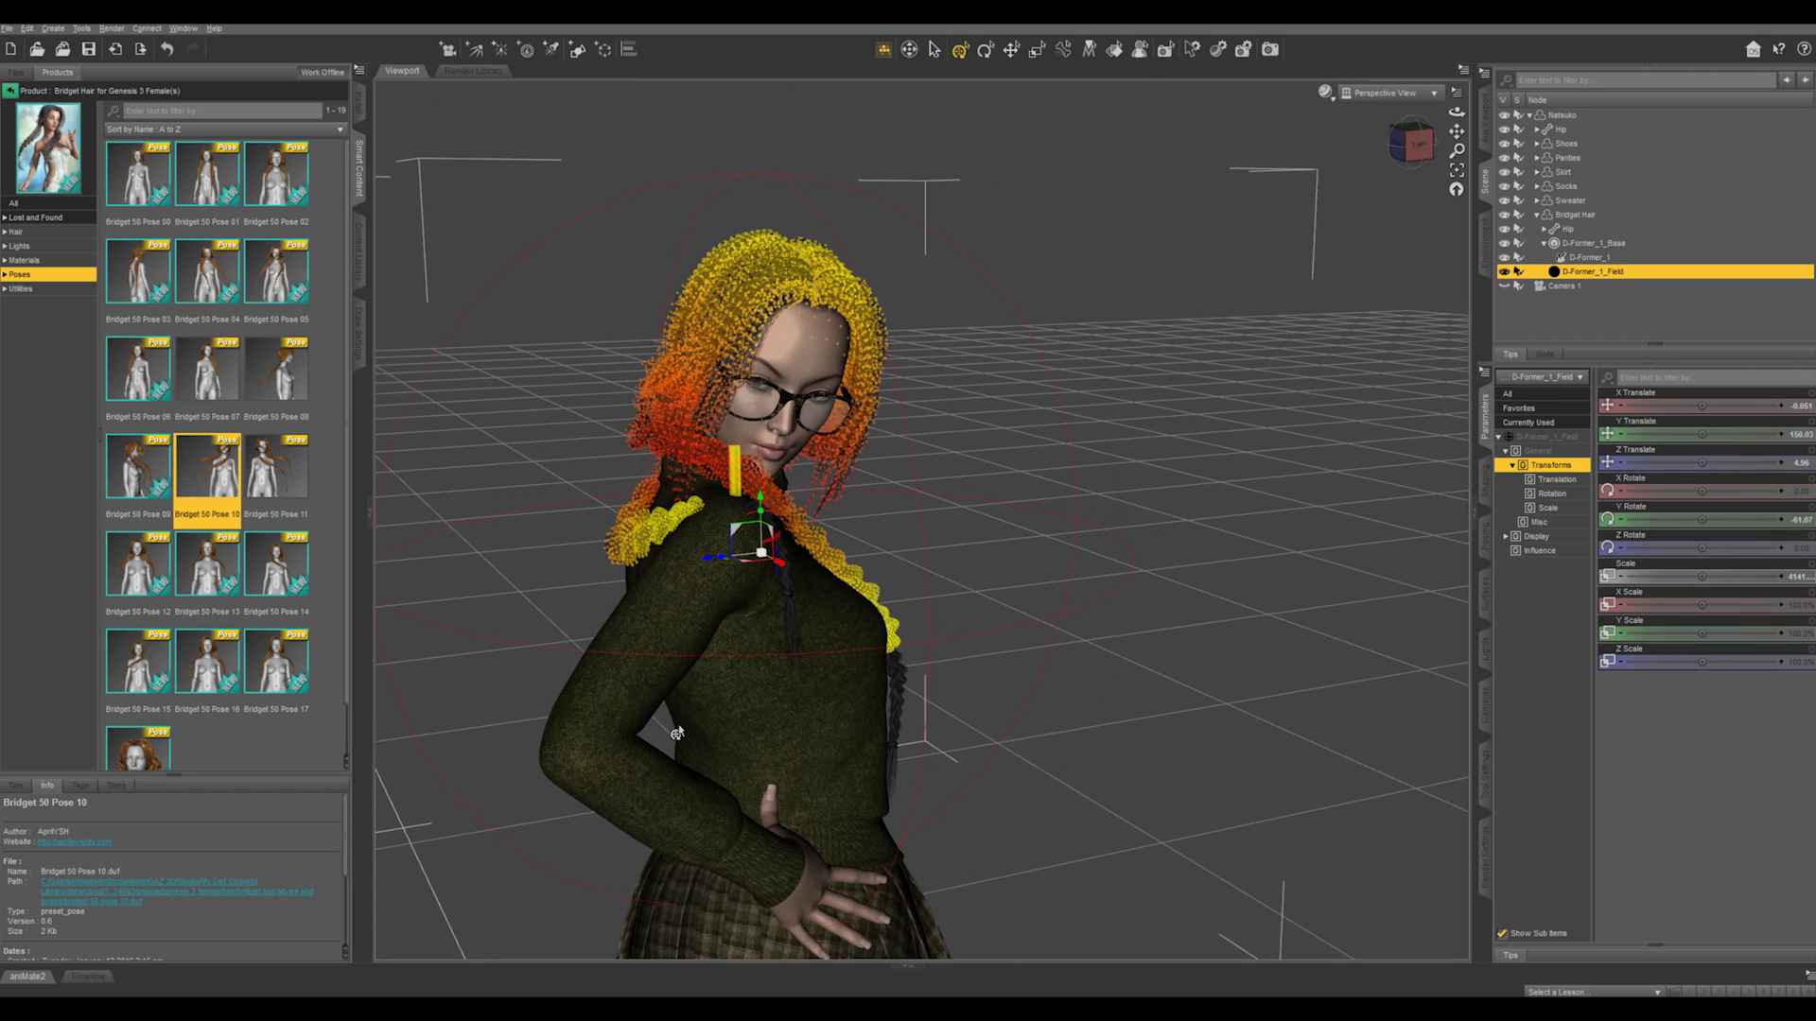
middle_click_drag(1227, 594, 1428, 563)
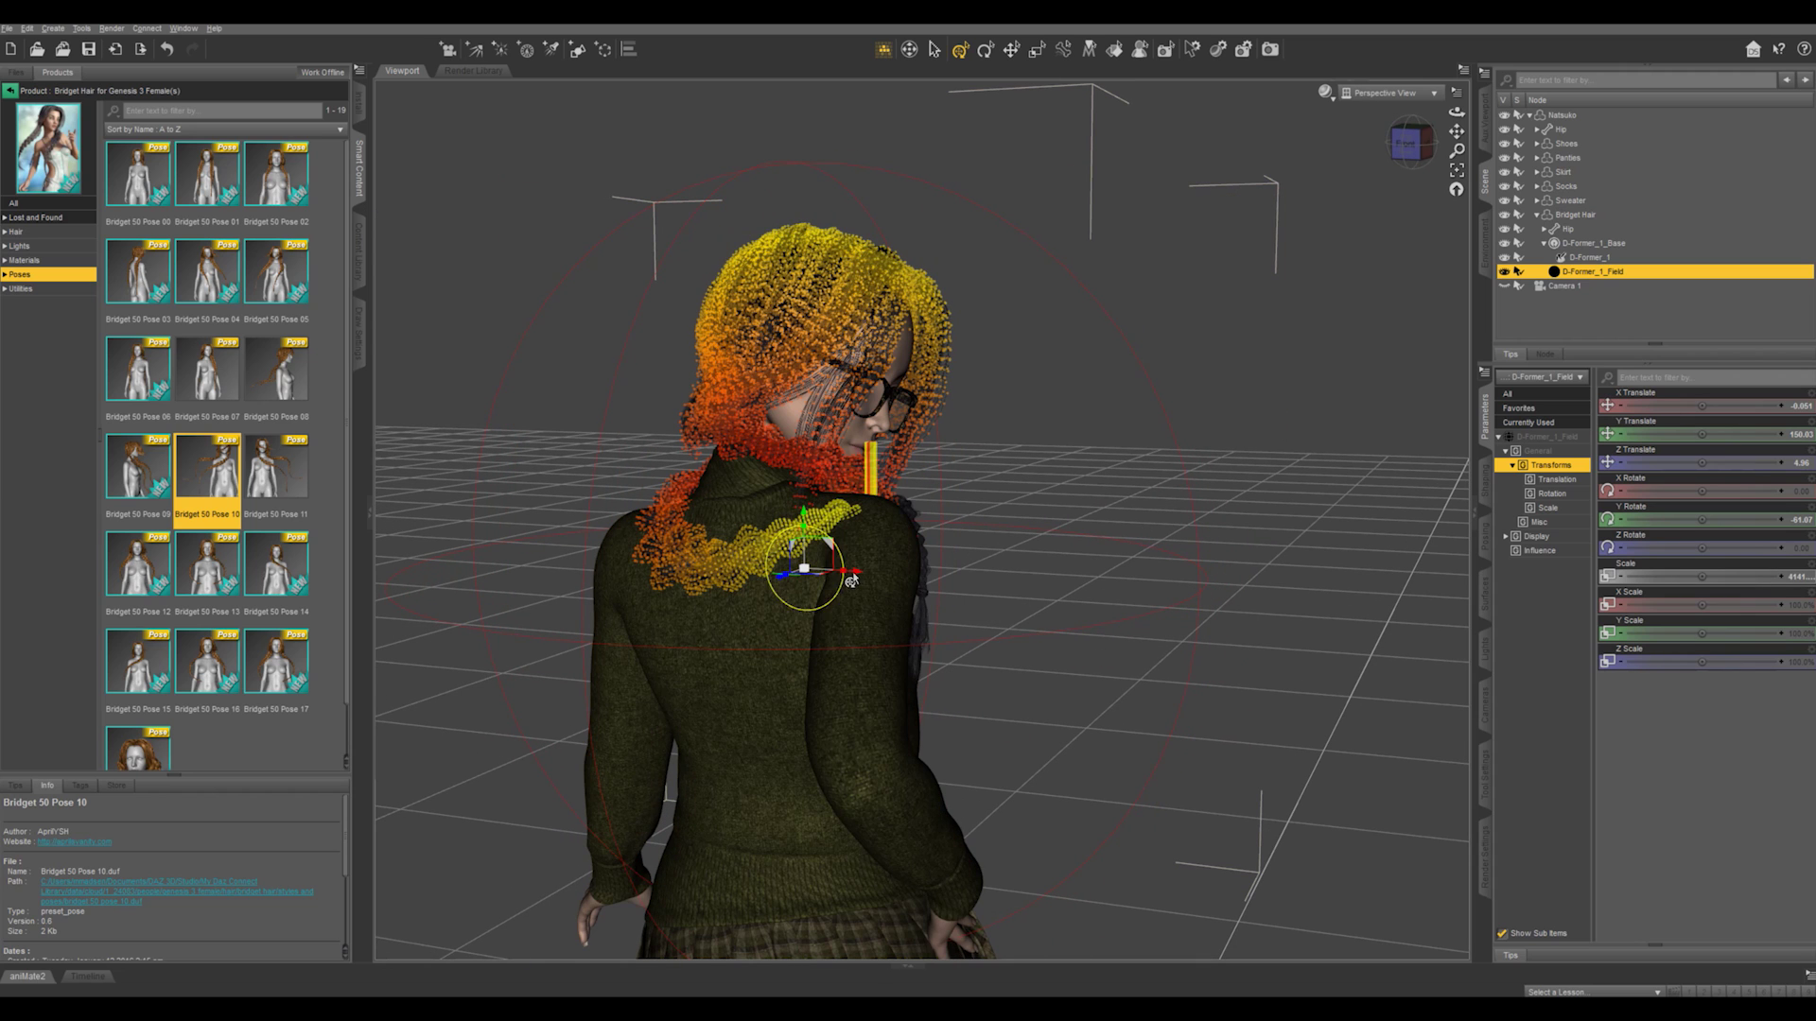
mouse_move(851, 580)
left_mouse_down()
mouse_move(517, 586)
mouse_move(1036, 631)
mouse_move(1160, 621)
mouse_move(1022, 629)
mouse_move(868, 591)
left_mouse_up()
scroll(1054, 709, "down", 5)
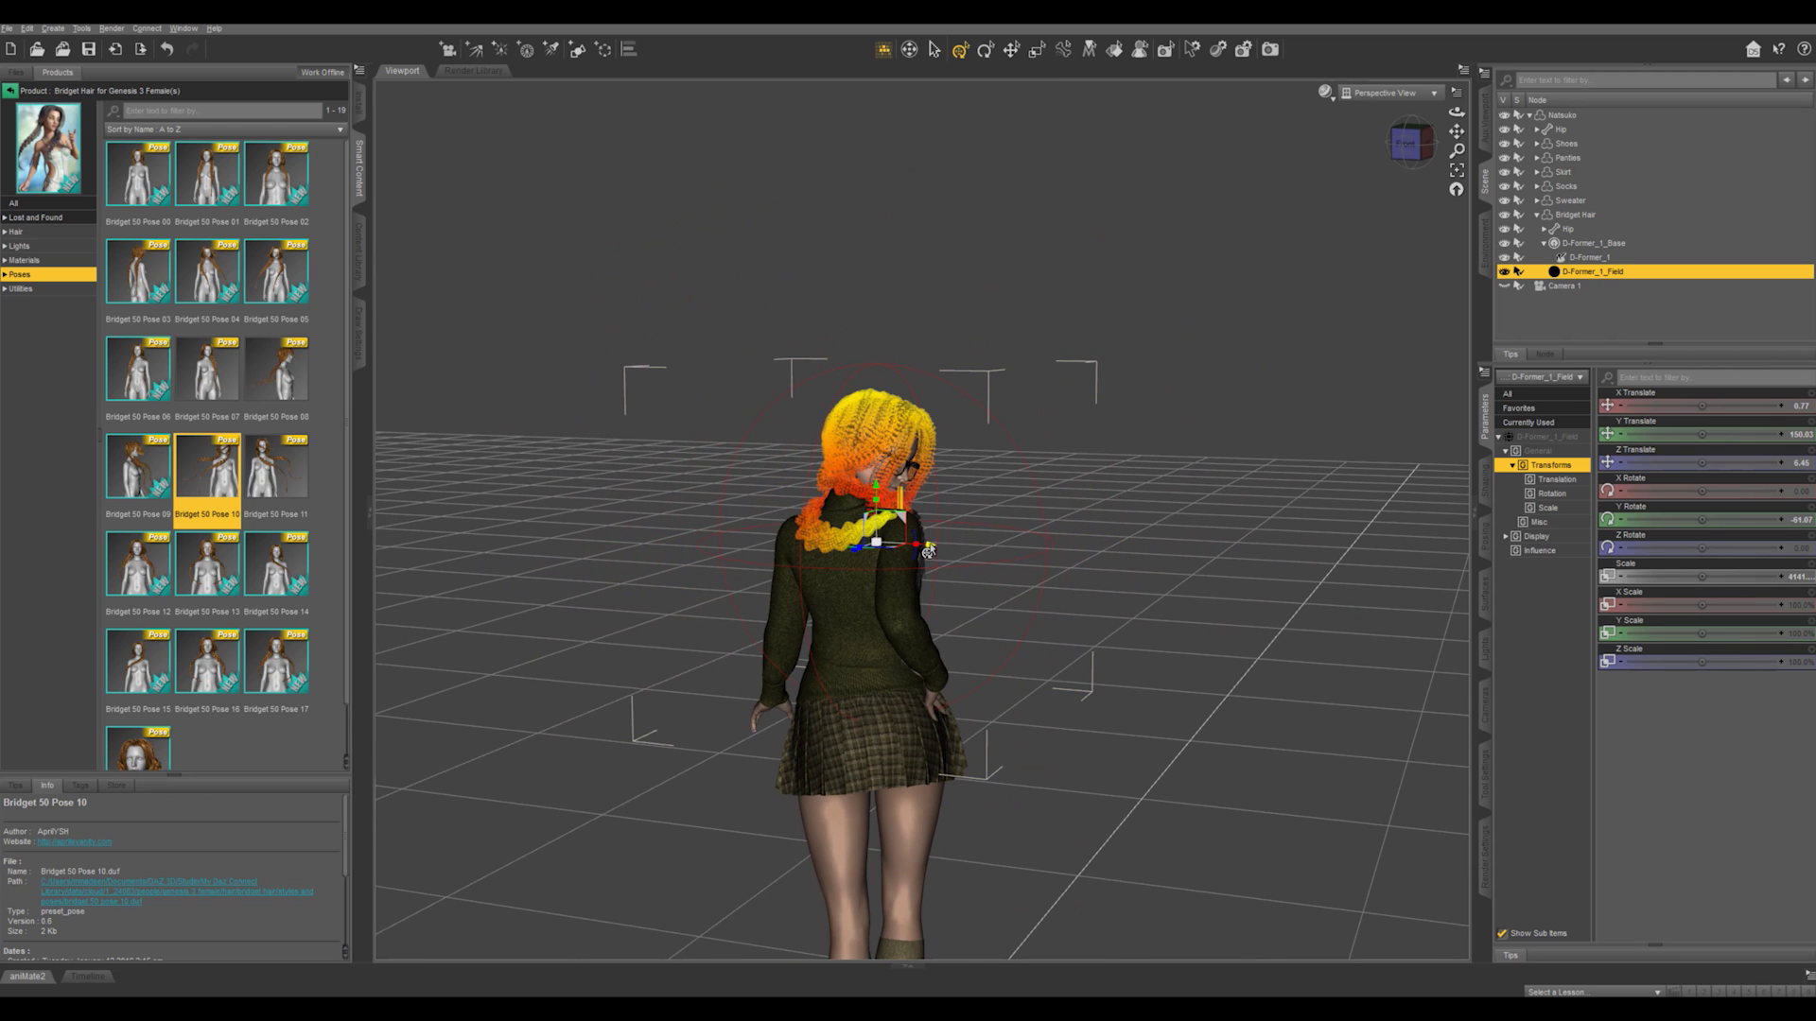
left_click_drag(928, 551, 518, 533)
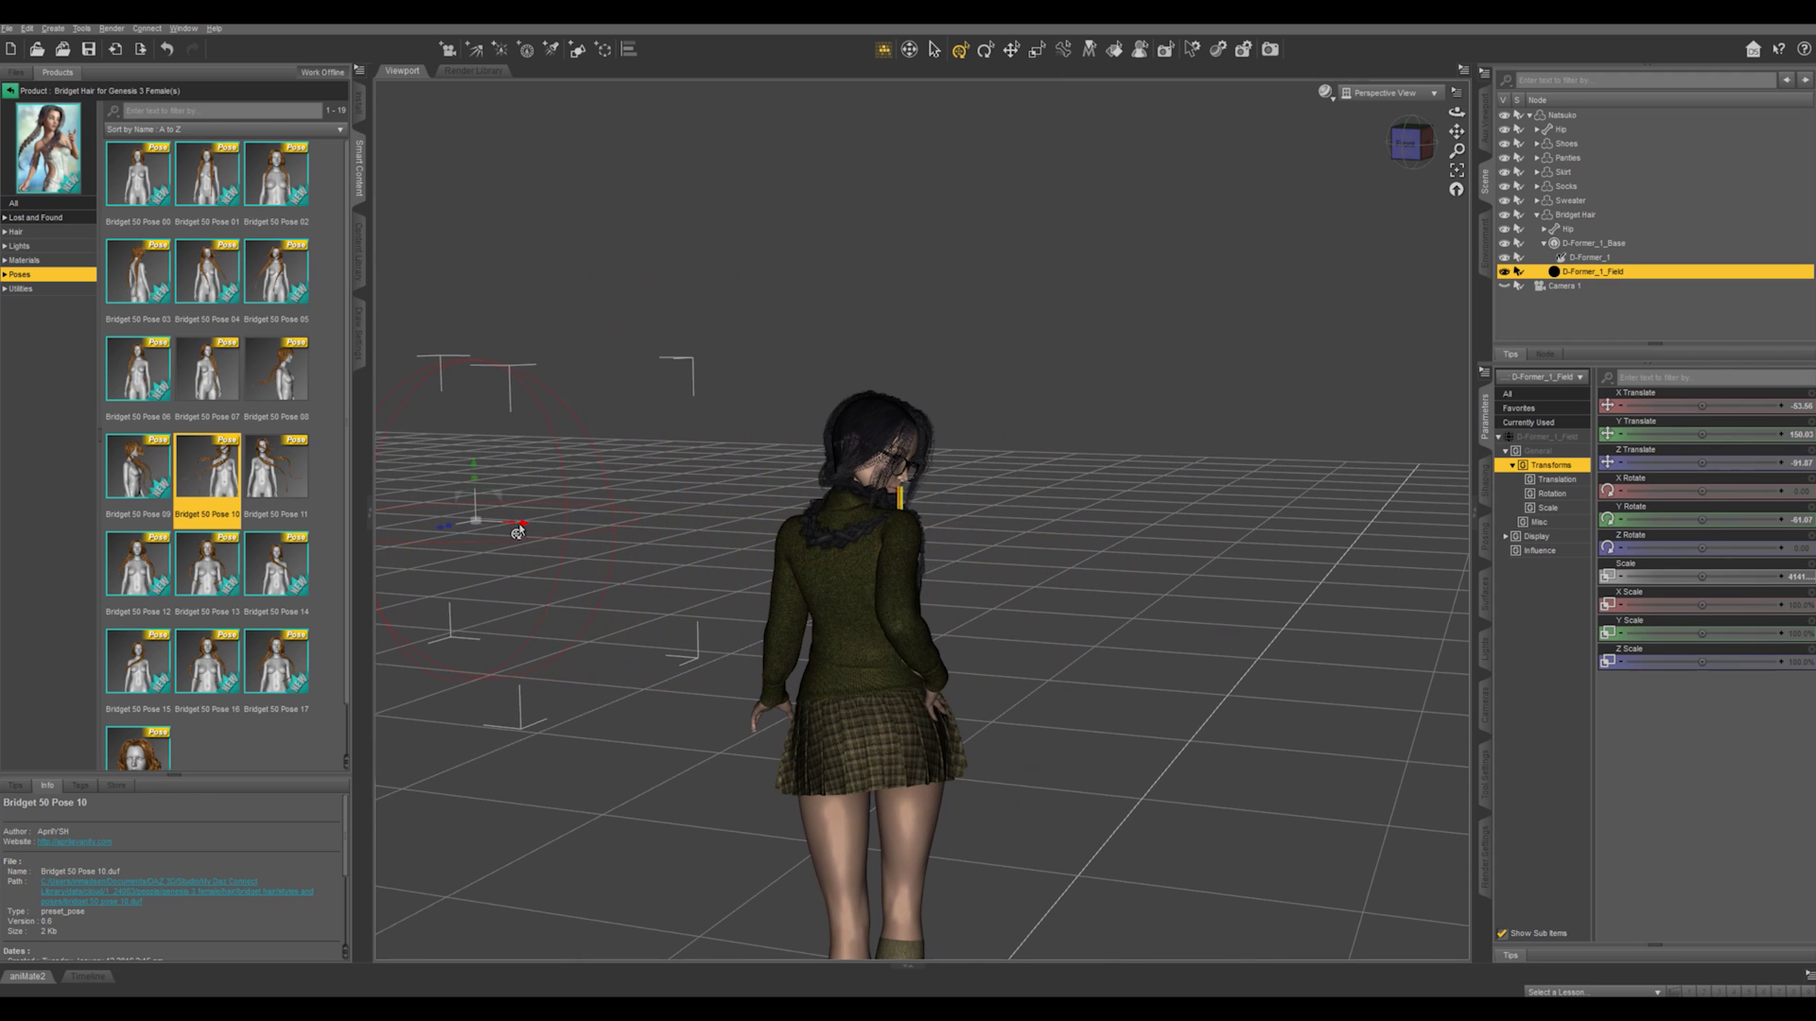
Activate the Node Weight Map Brush with D-Former_1_Field selected and add an Influence Weights map for the Bridget Hair.
left_click(1573, 275)
left_click(81, 28)
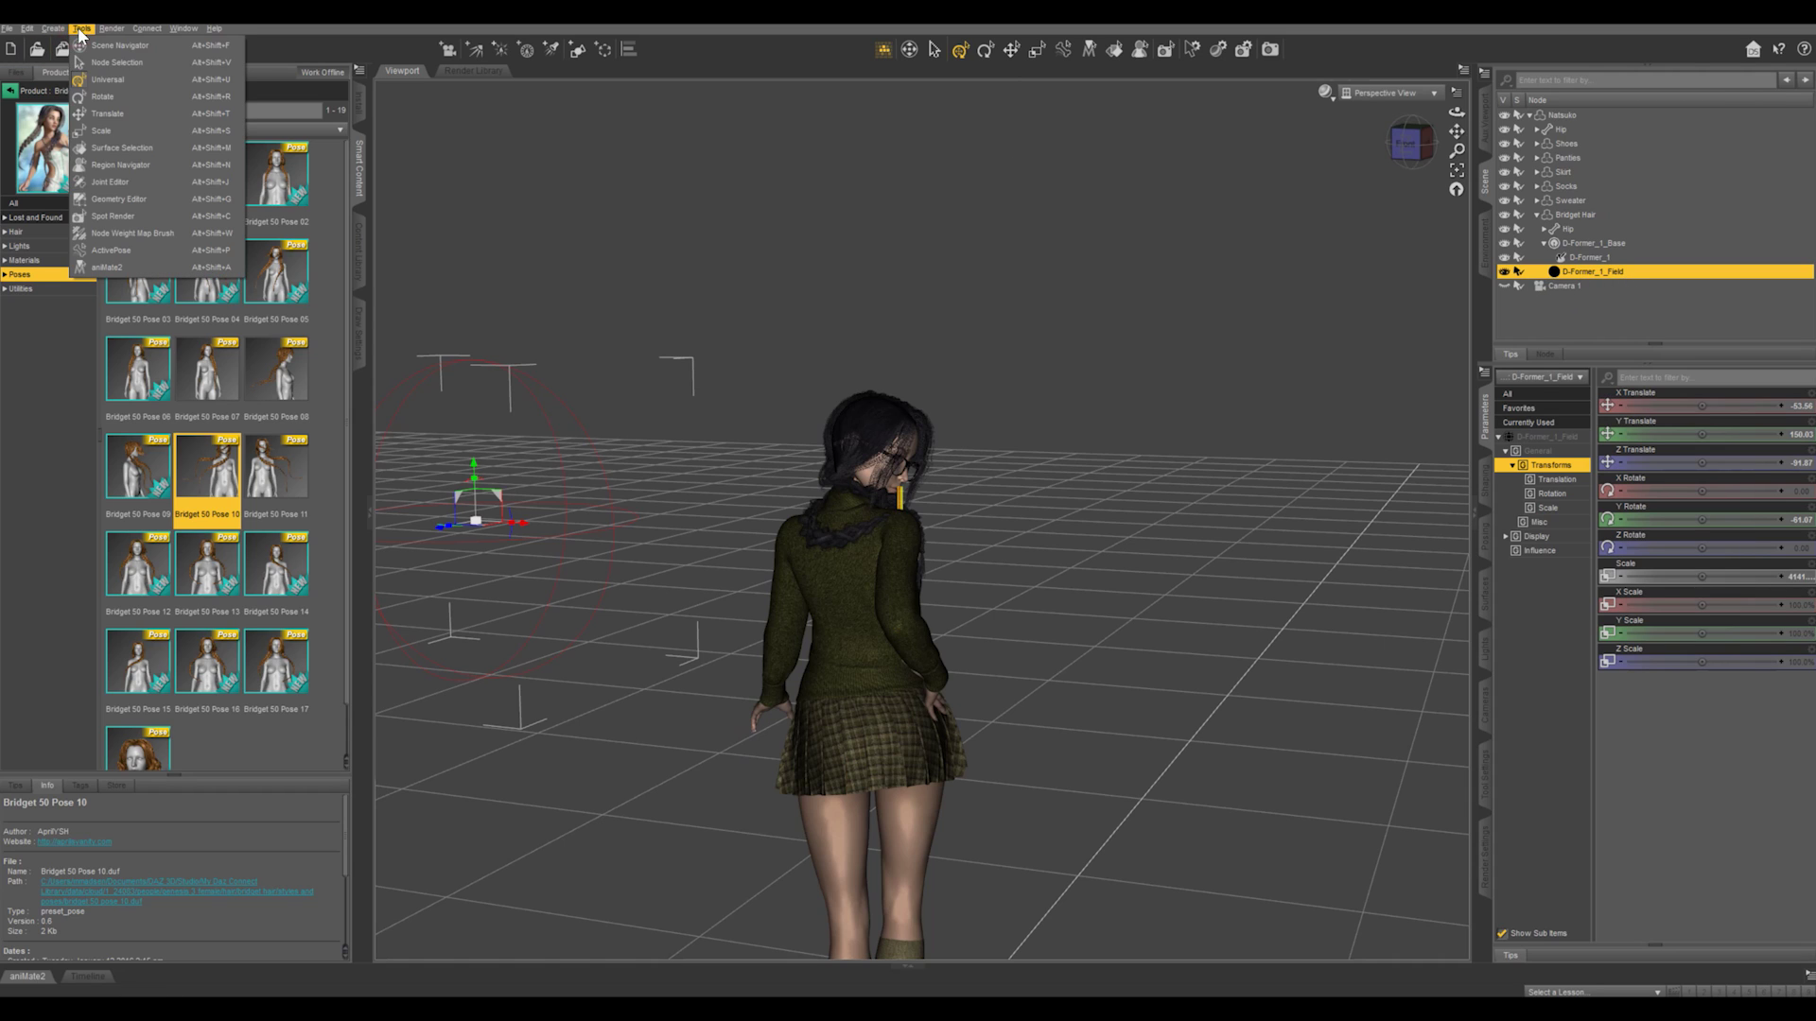
left_click(128, 234)
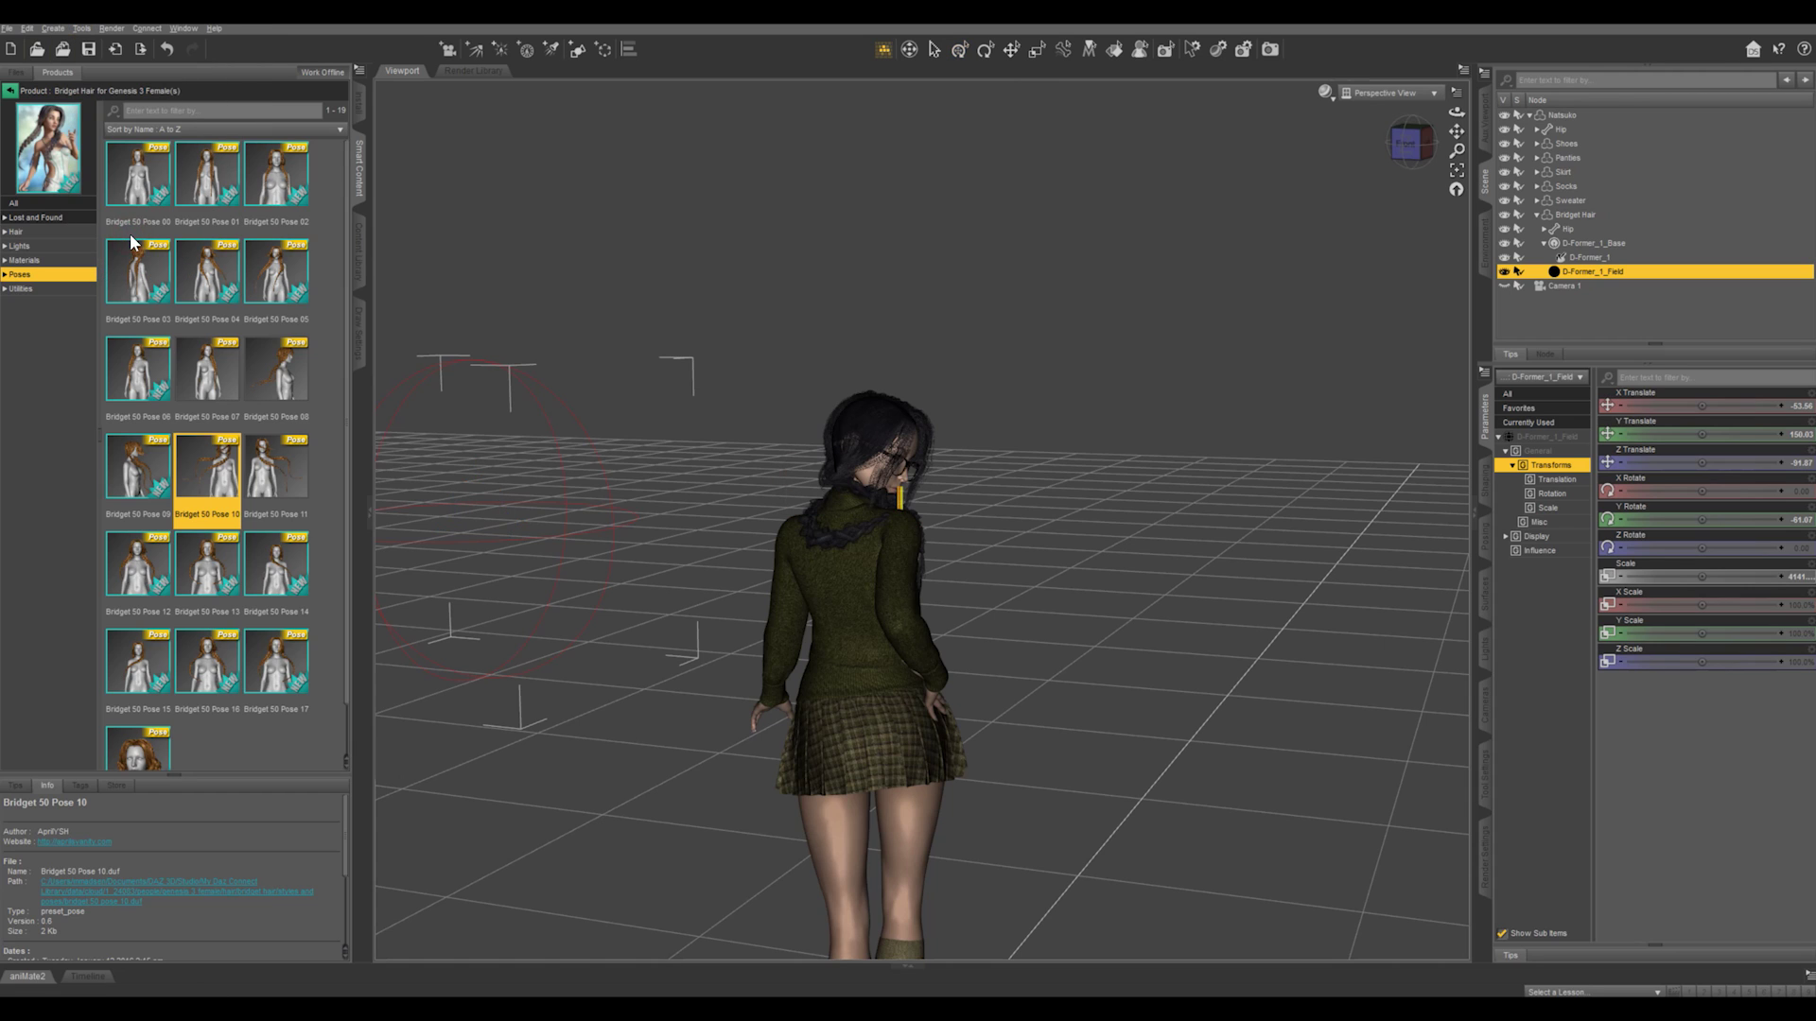
left_click(1486, 764)
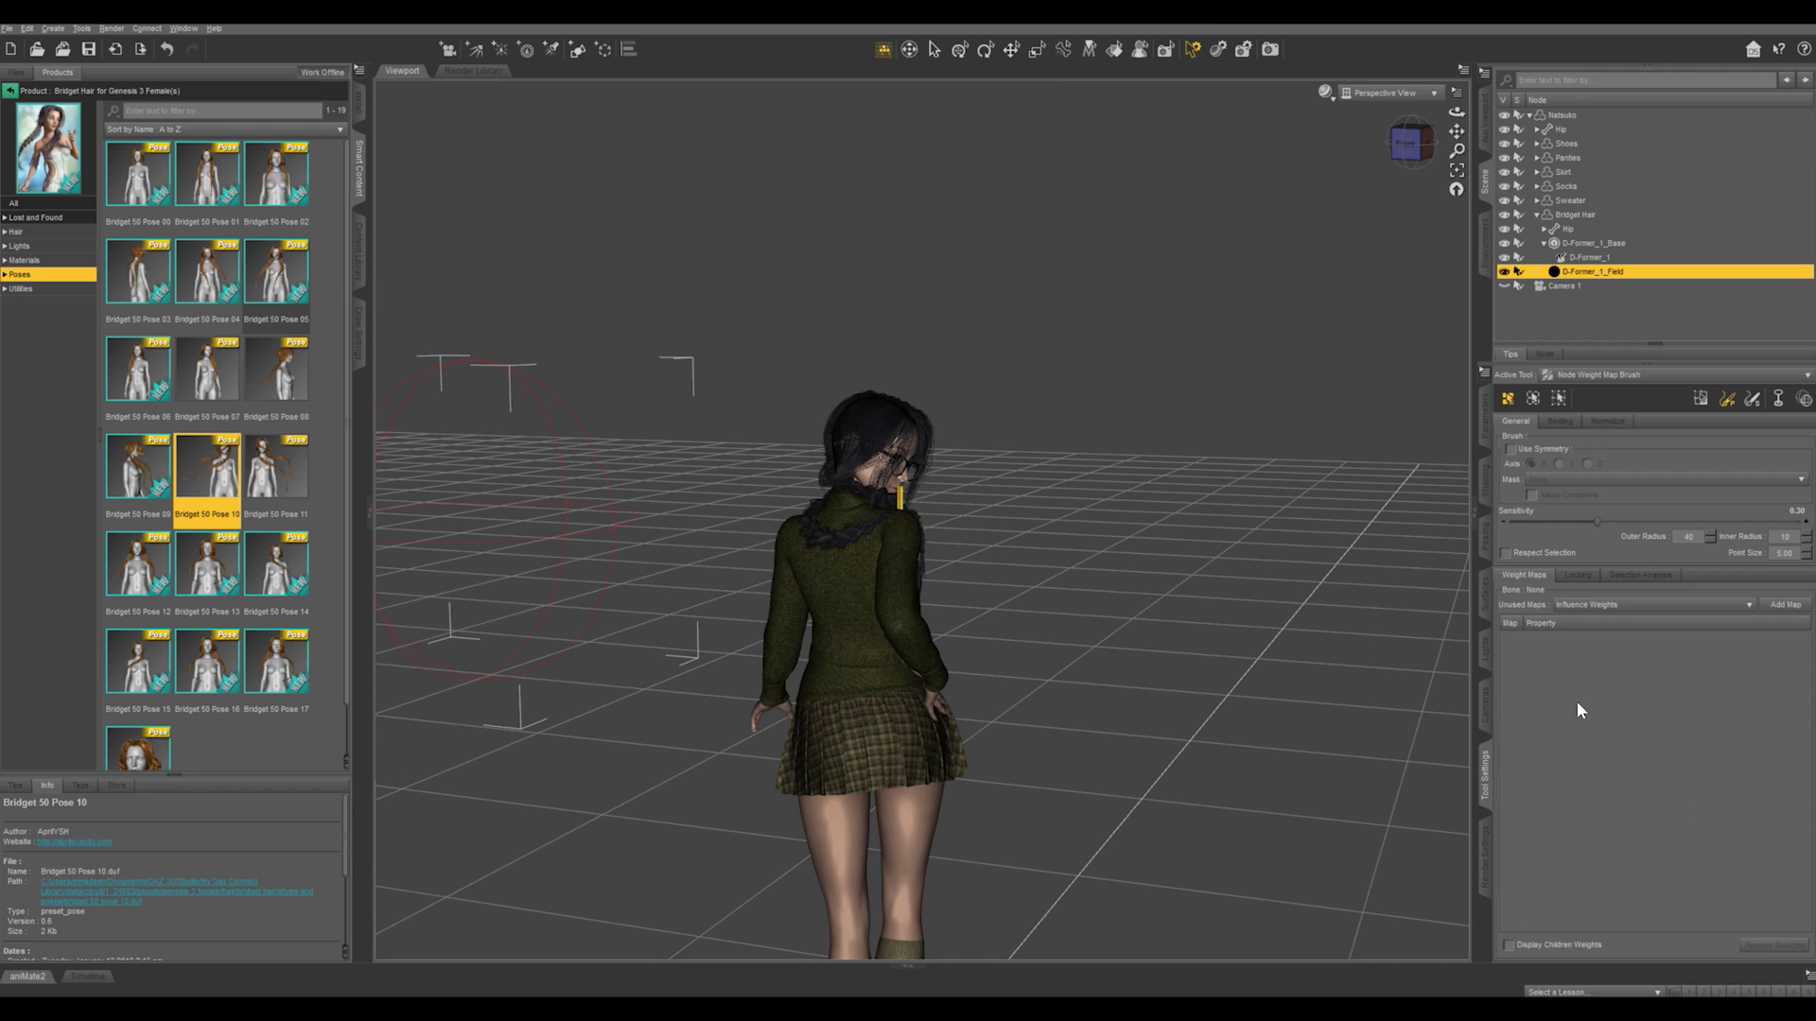
left_click(1192, 52)
left_click(1193, 55)
left_click(1786, 605)
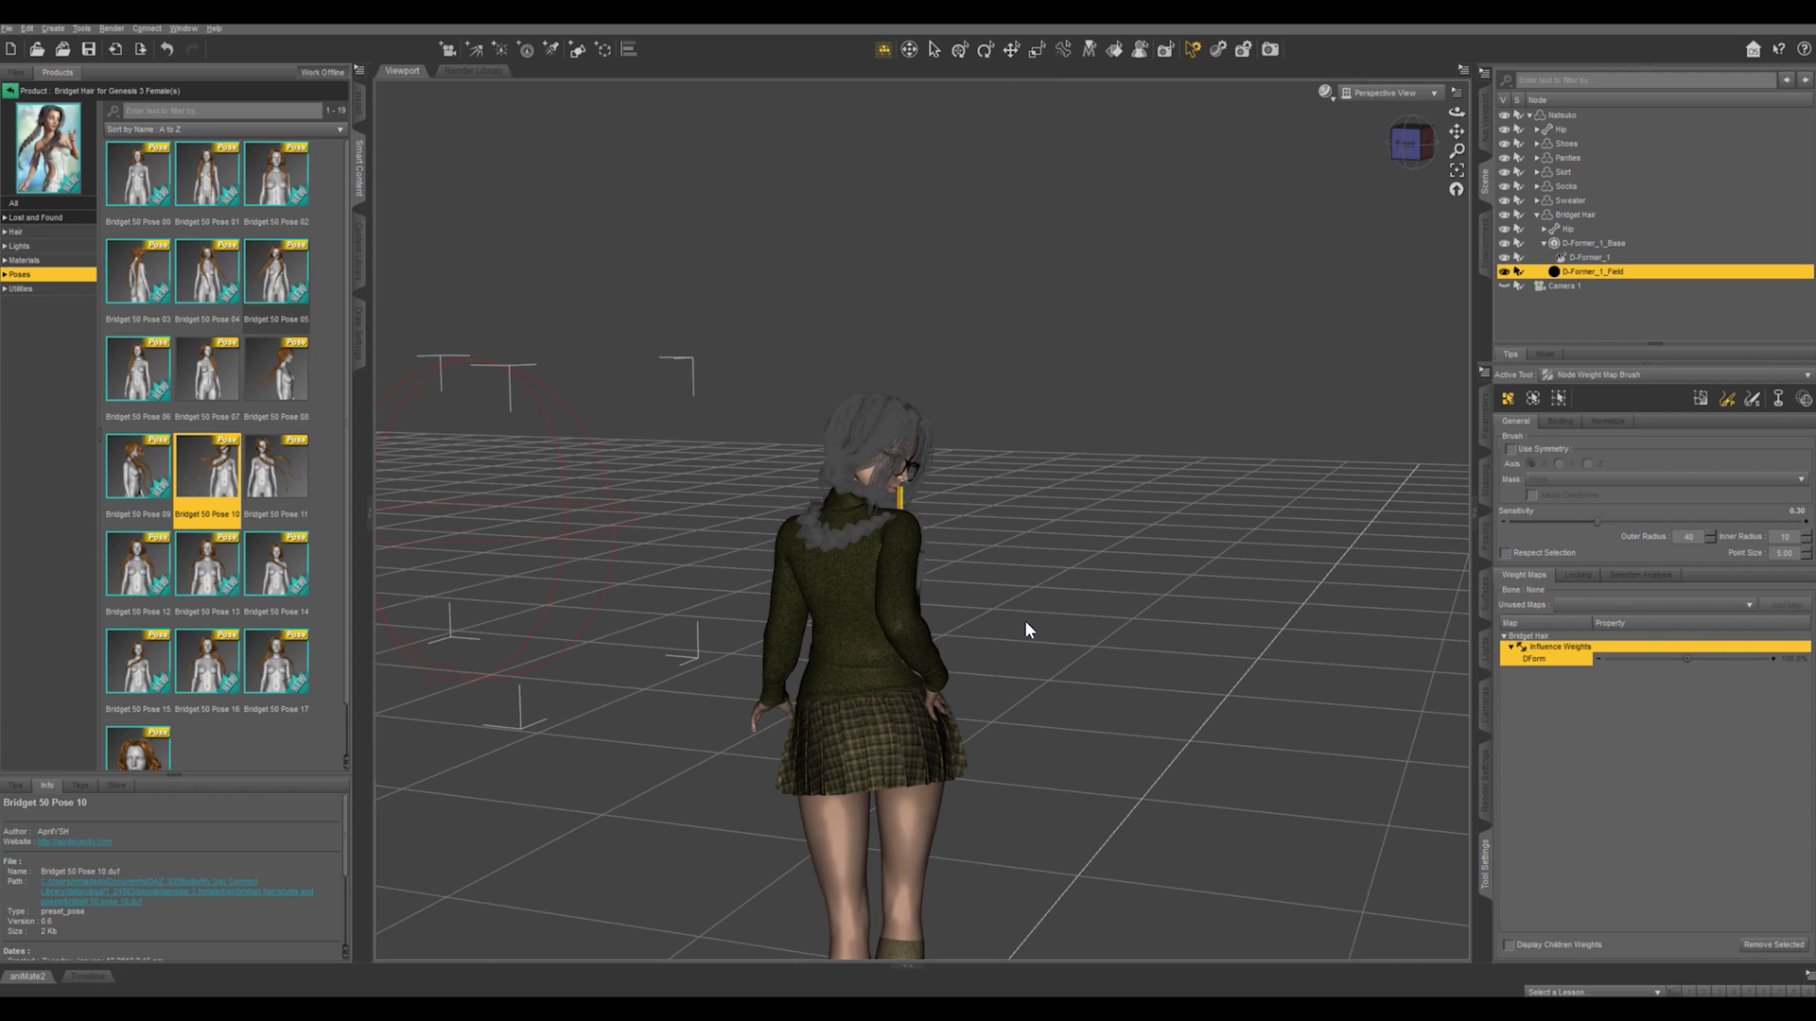
Paint influence weights with the brush on the visible braid sections at both edges of the shoulder.
scroll(1025, 621, "up", 10)
scroll(1024, 620, "up", 2)
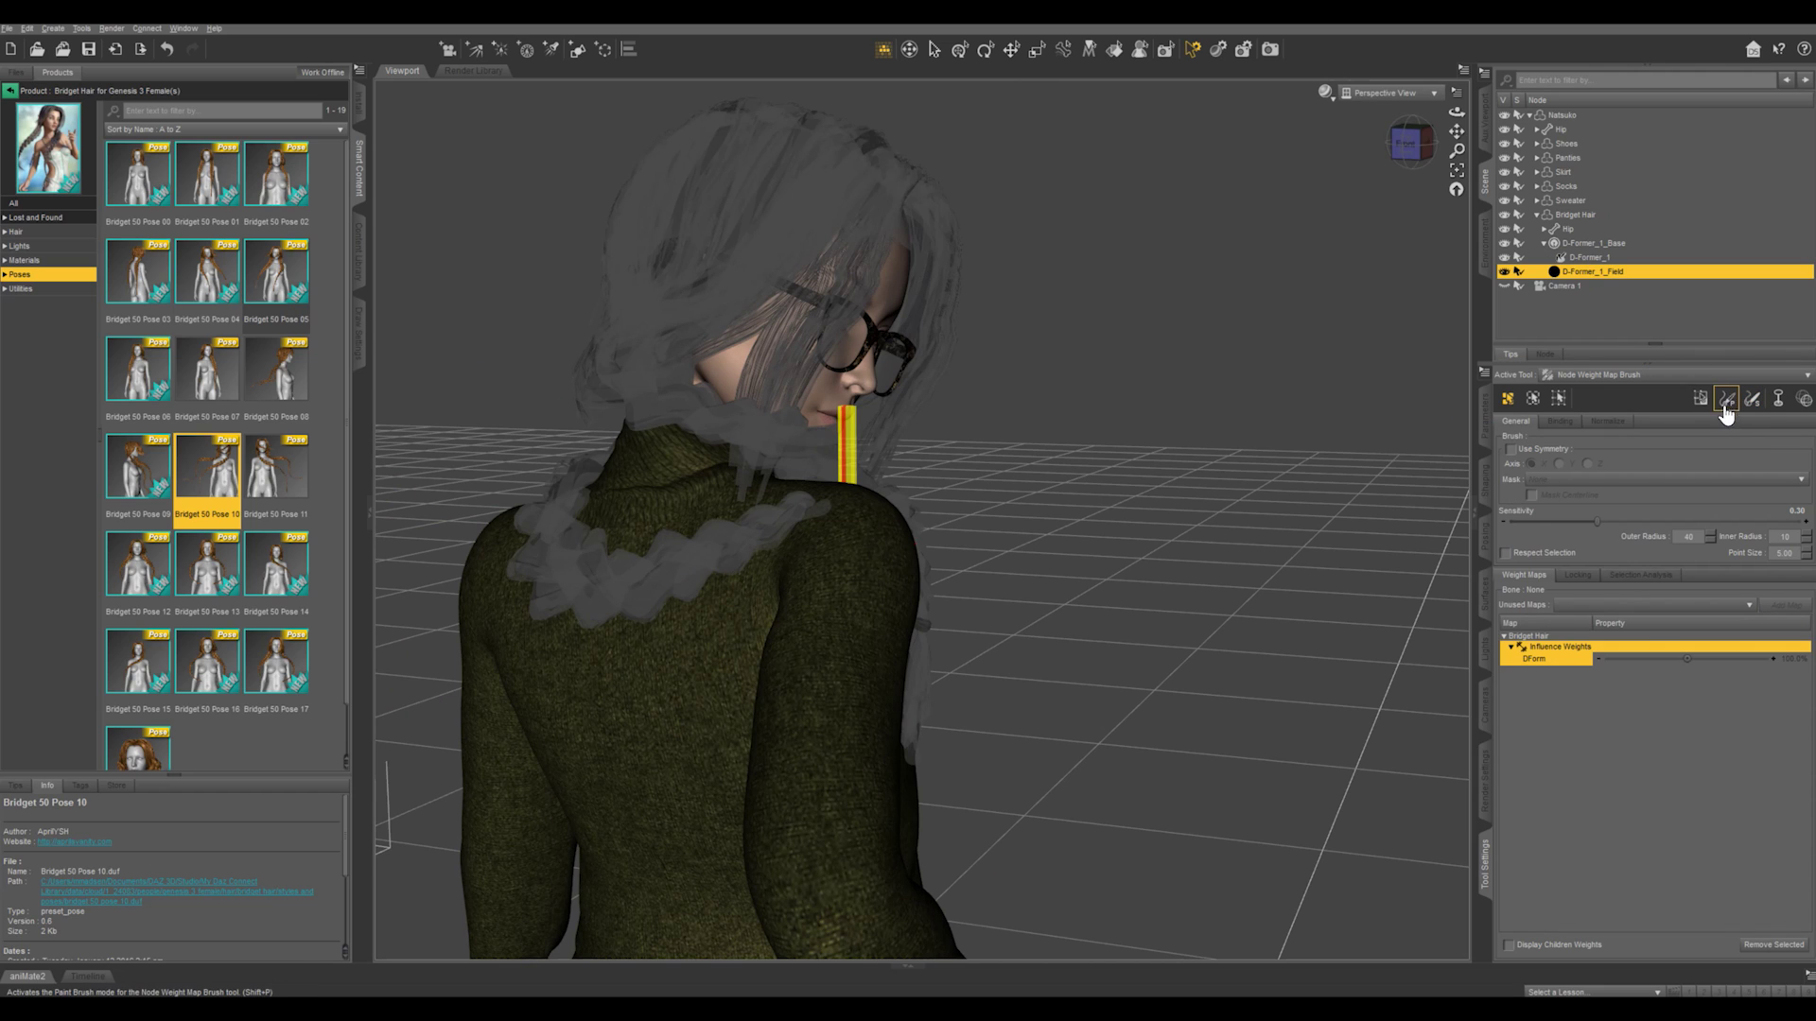
left_click(1754, 402)
mouse_move(957, 488)
middle_mouse_down()
mouse_move(910, 496)
mouse_move(771, 606)
middle_mouse_up()
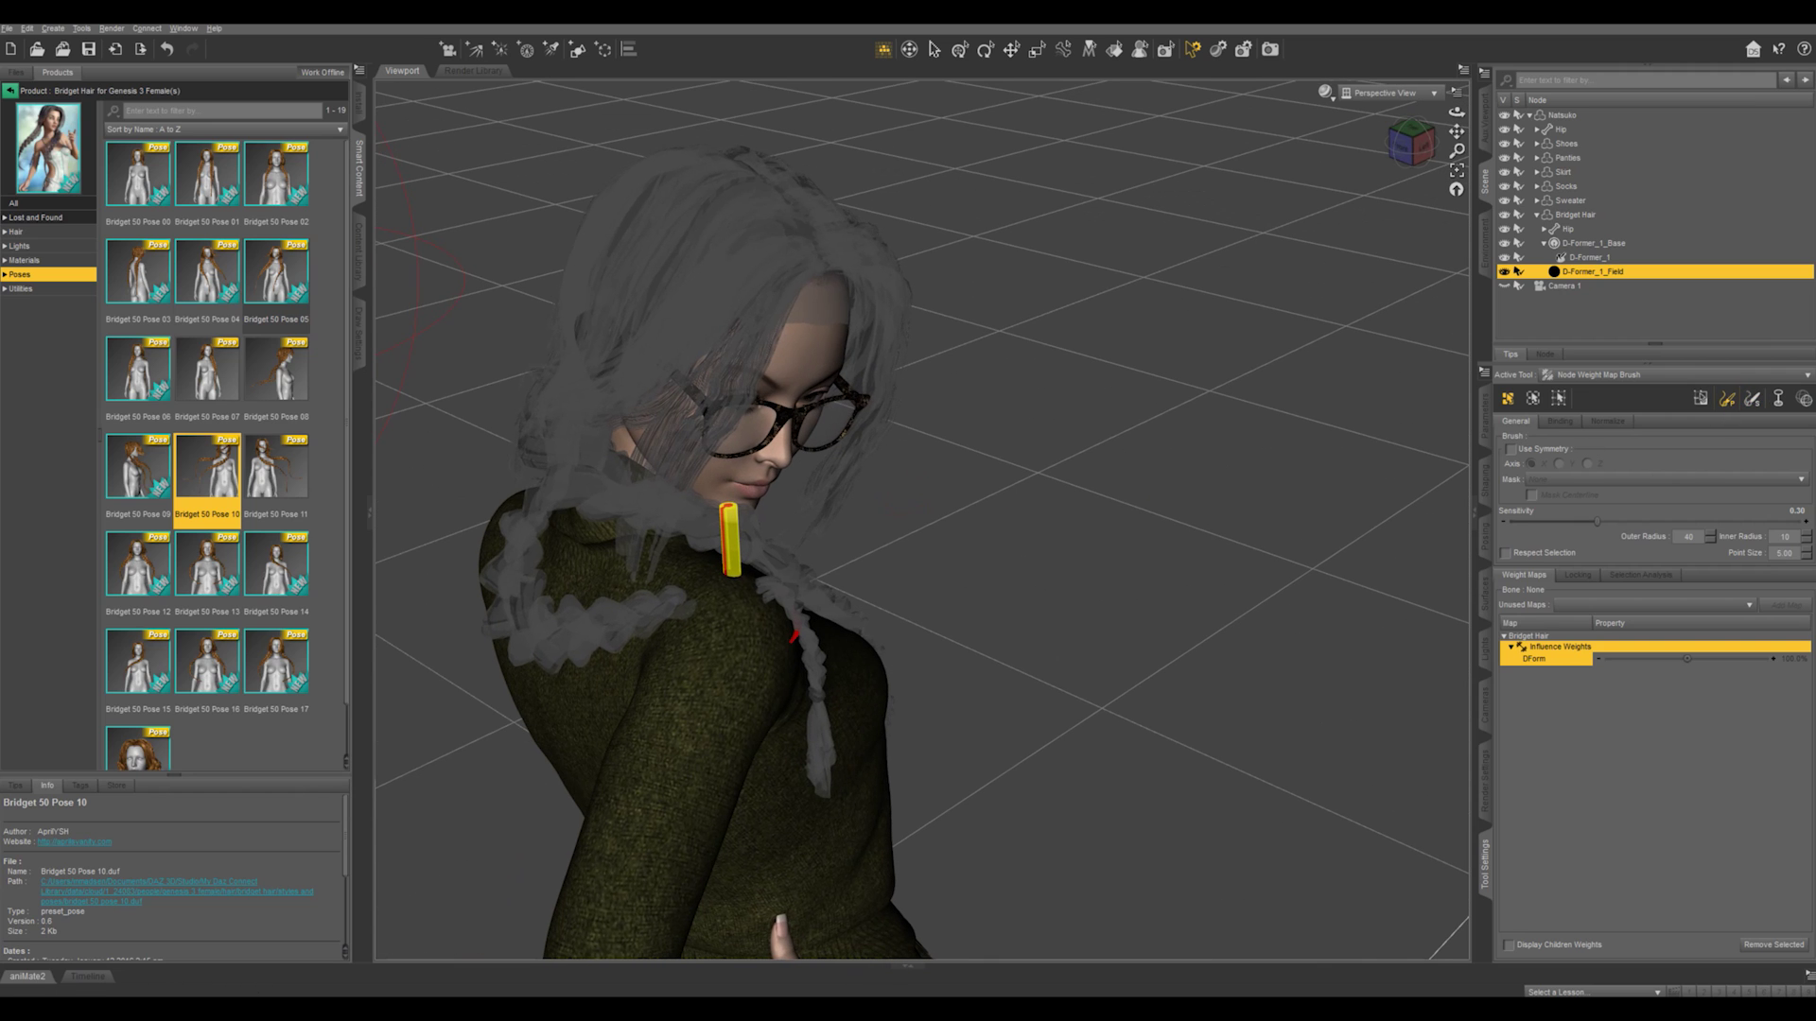
left_click(671, 605)
left_click(768, 591)
mouse_move(765, 591)
left_mouse_down()
mouse_move(688, 592)
mouse_move(756, 592)
mouse_move(710, 596)
left_mouse_up()
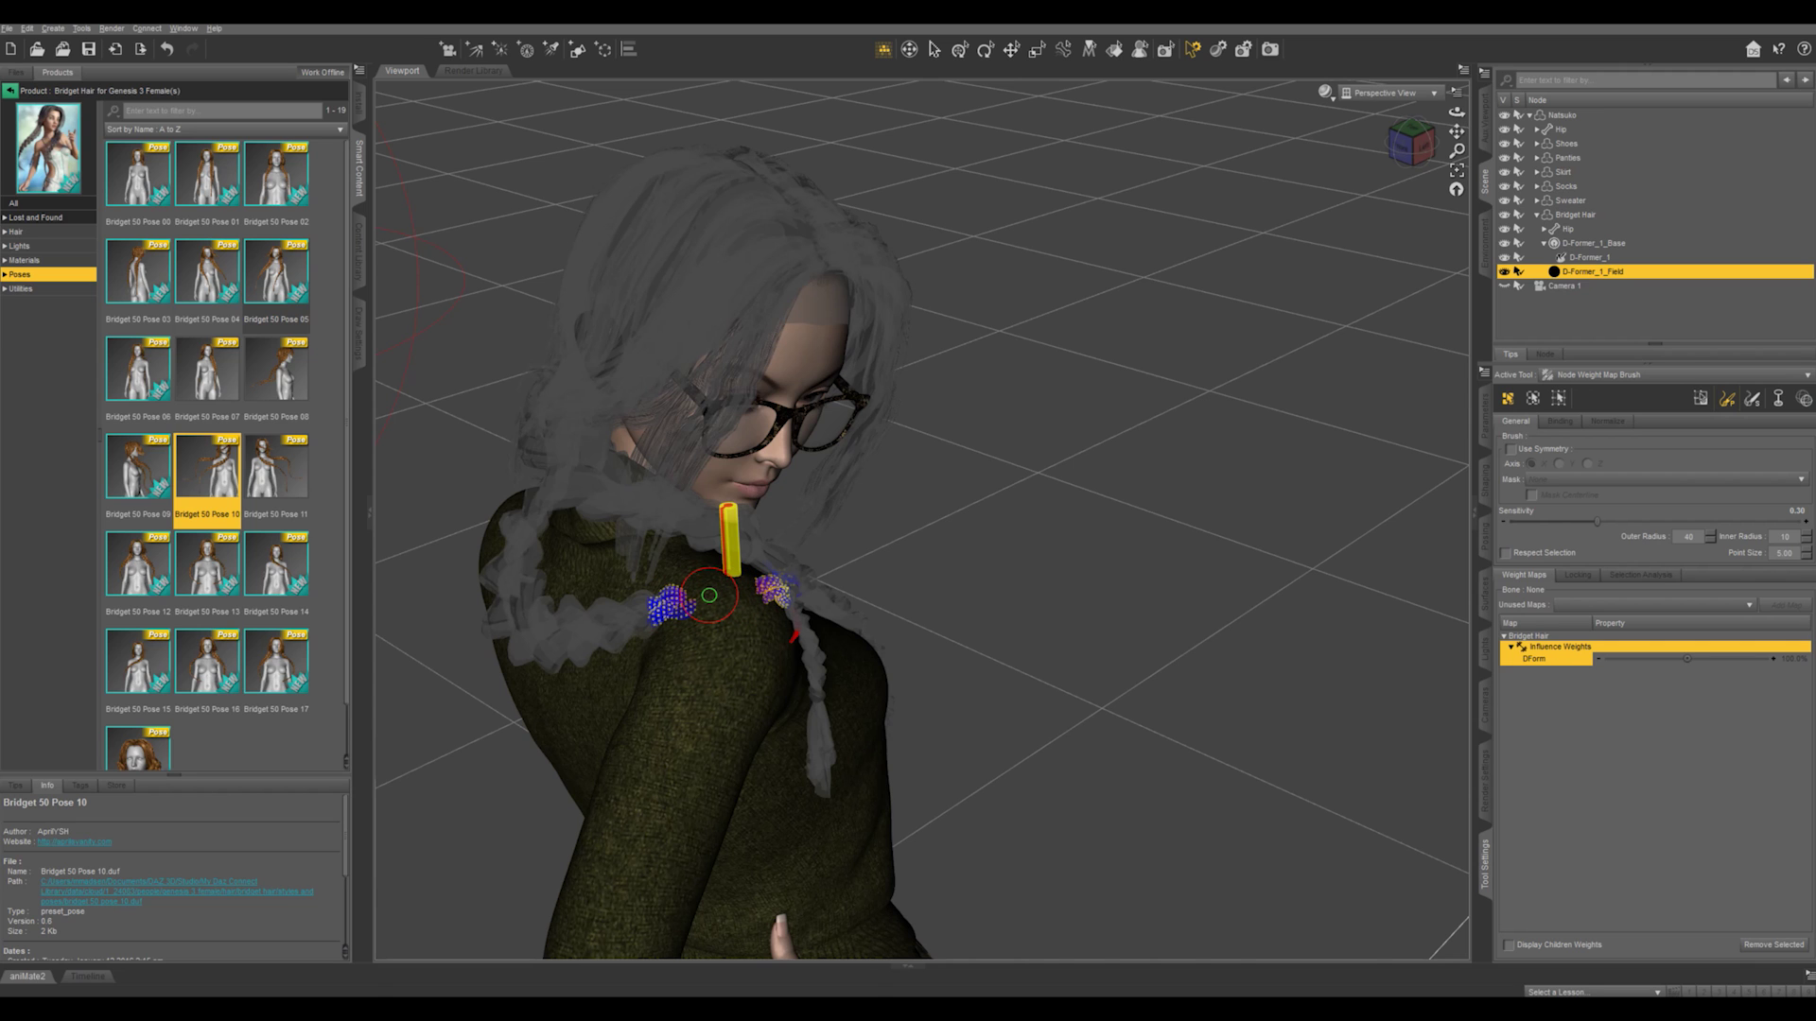
Switch the viewport to a wireframe display and paint influence weights along the braid section hidden inside the shoulder.
key("ctrl+6")
key("ctrl+4")
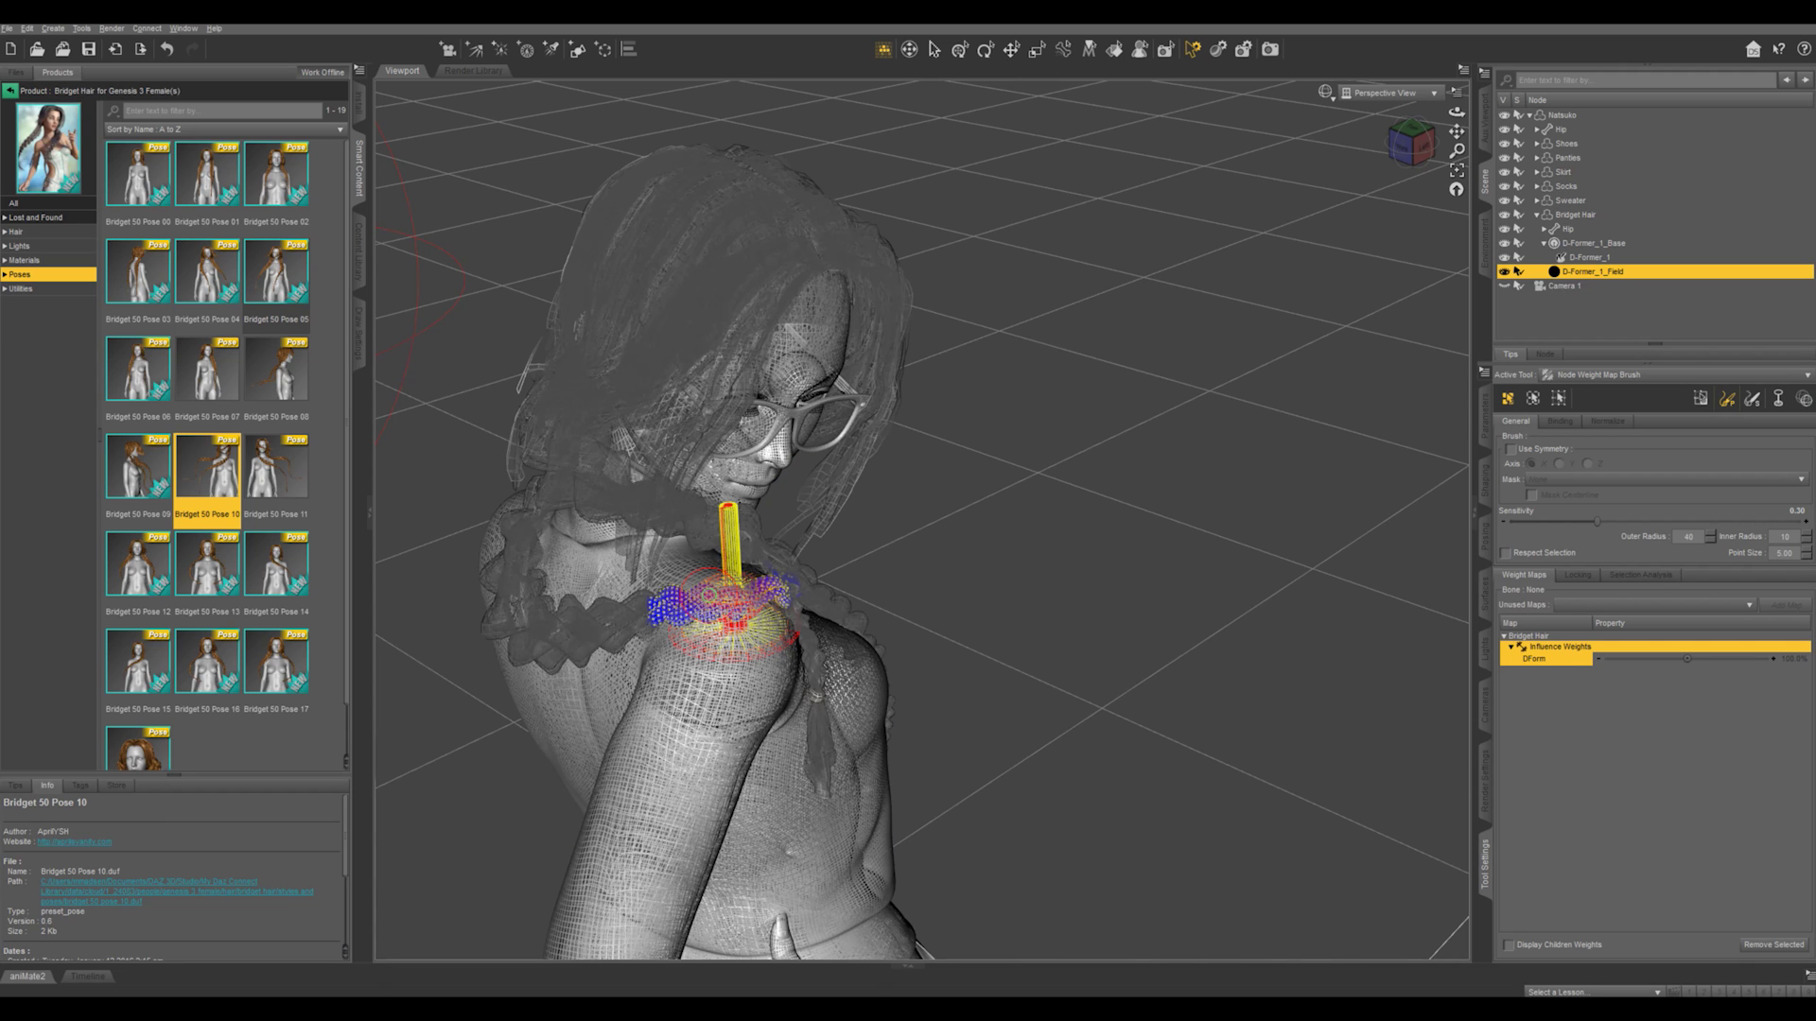
scroll(818, 704, "up", 3)
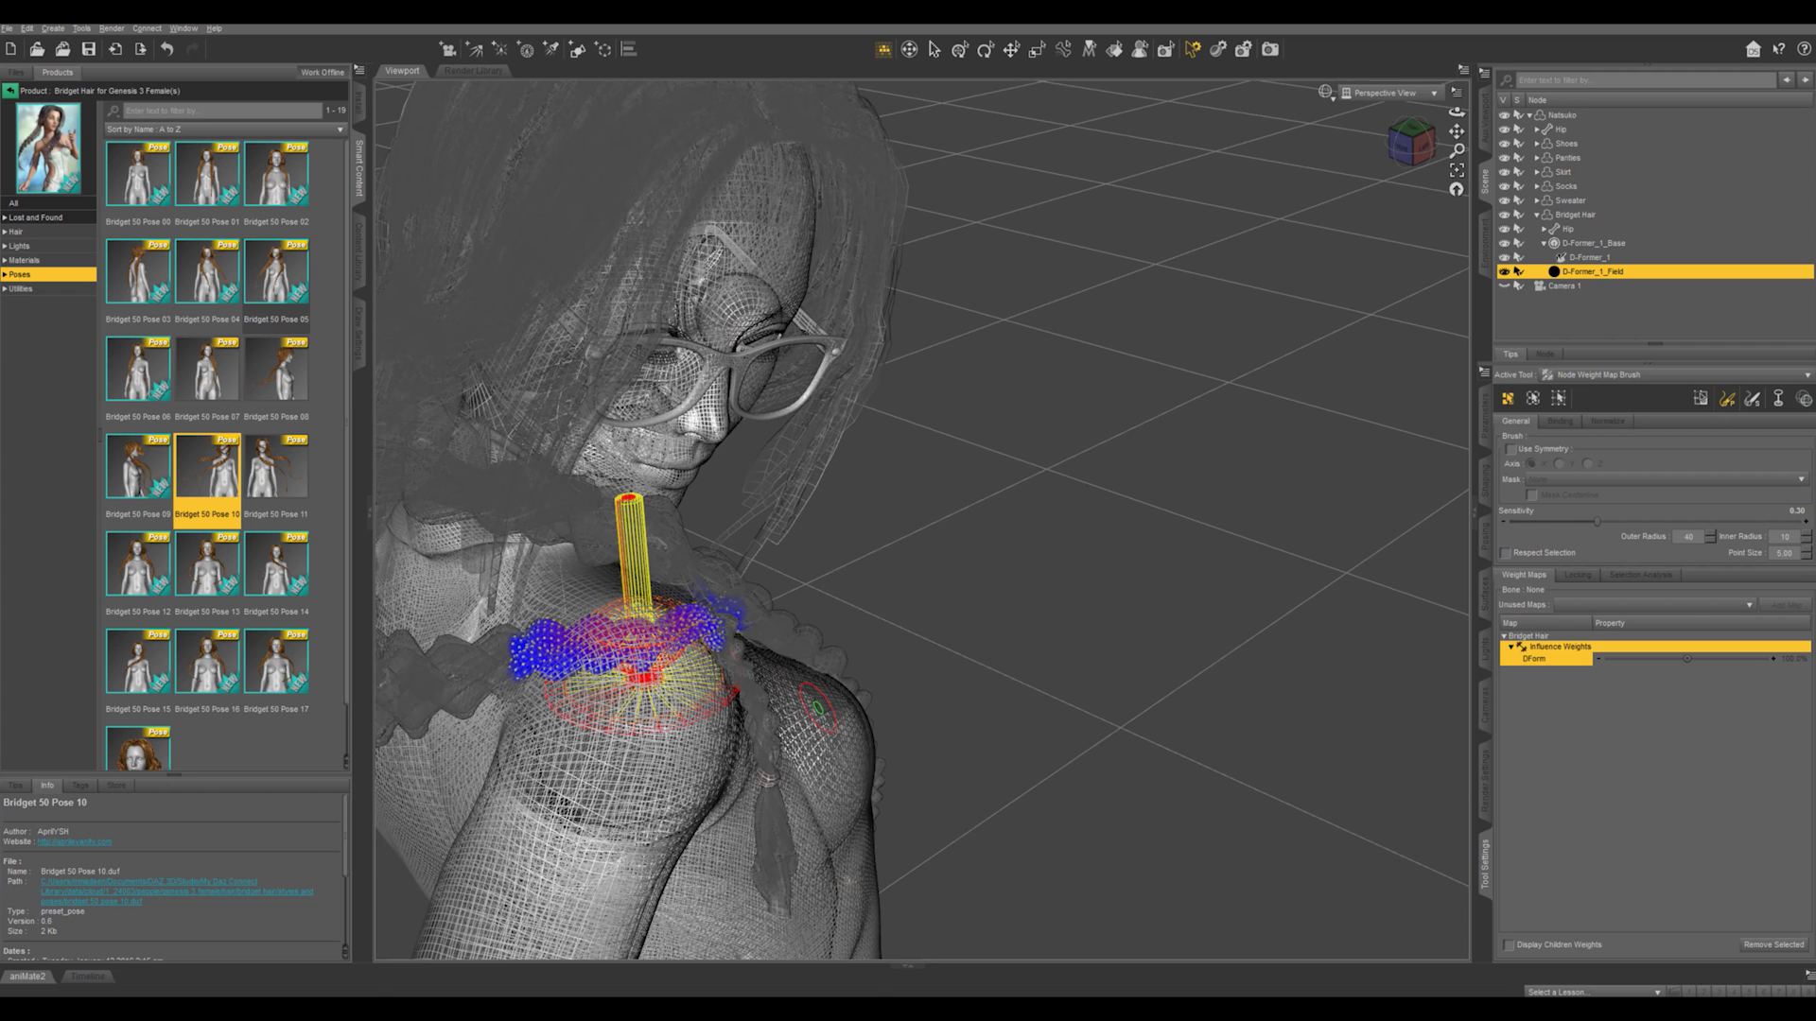
middle_click_drag(818, 707, 875, 695)
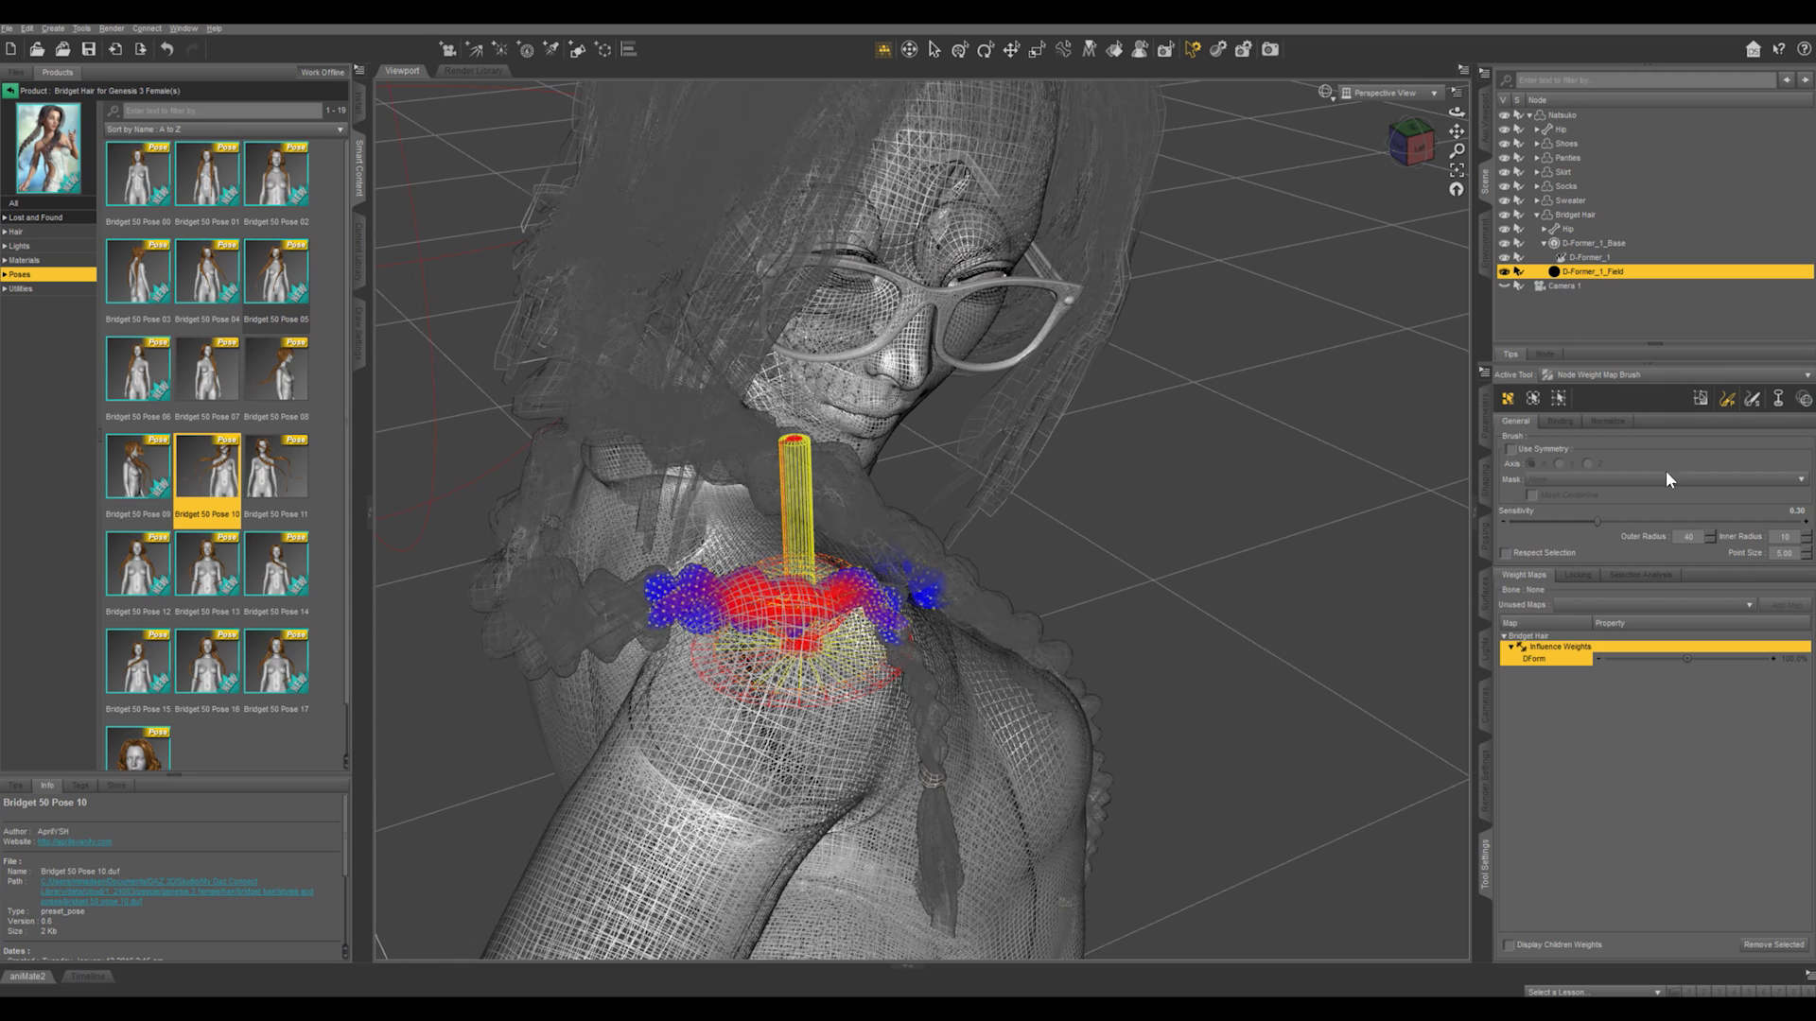
Switch the weight brush to gradient mode, raise the yellow gradient sphere from the feet to the shoulder and shrink it.
left_click(1803, 401)
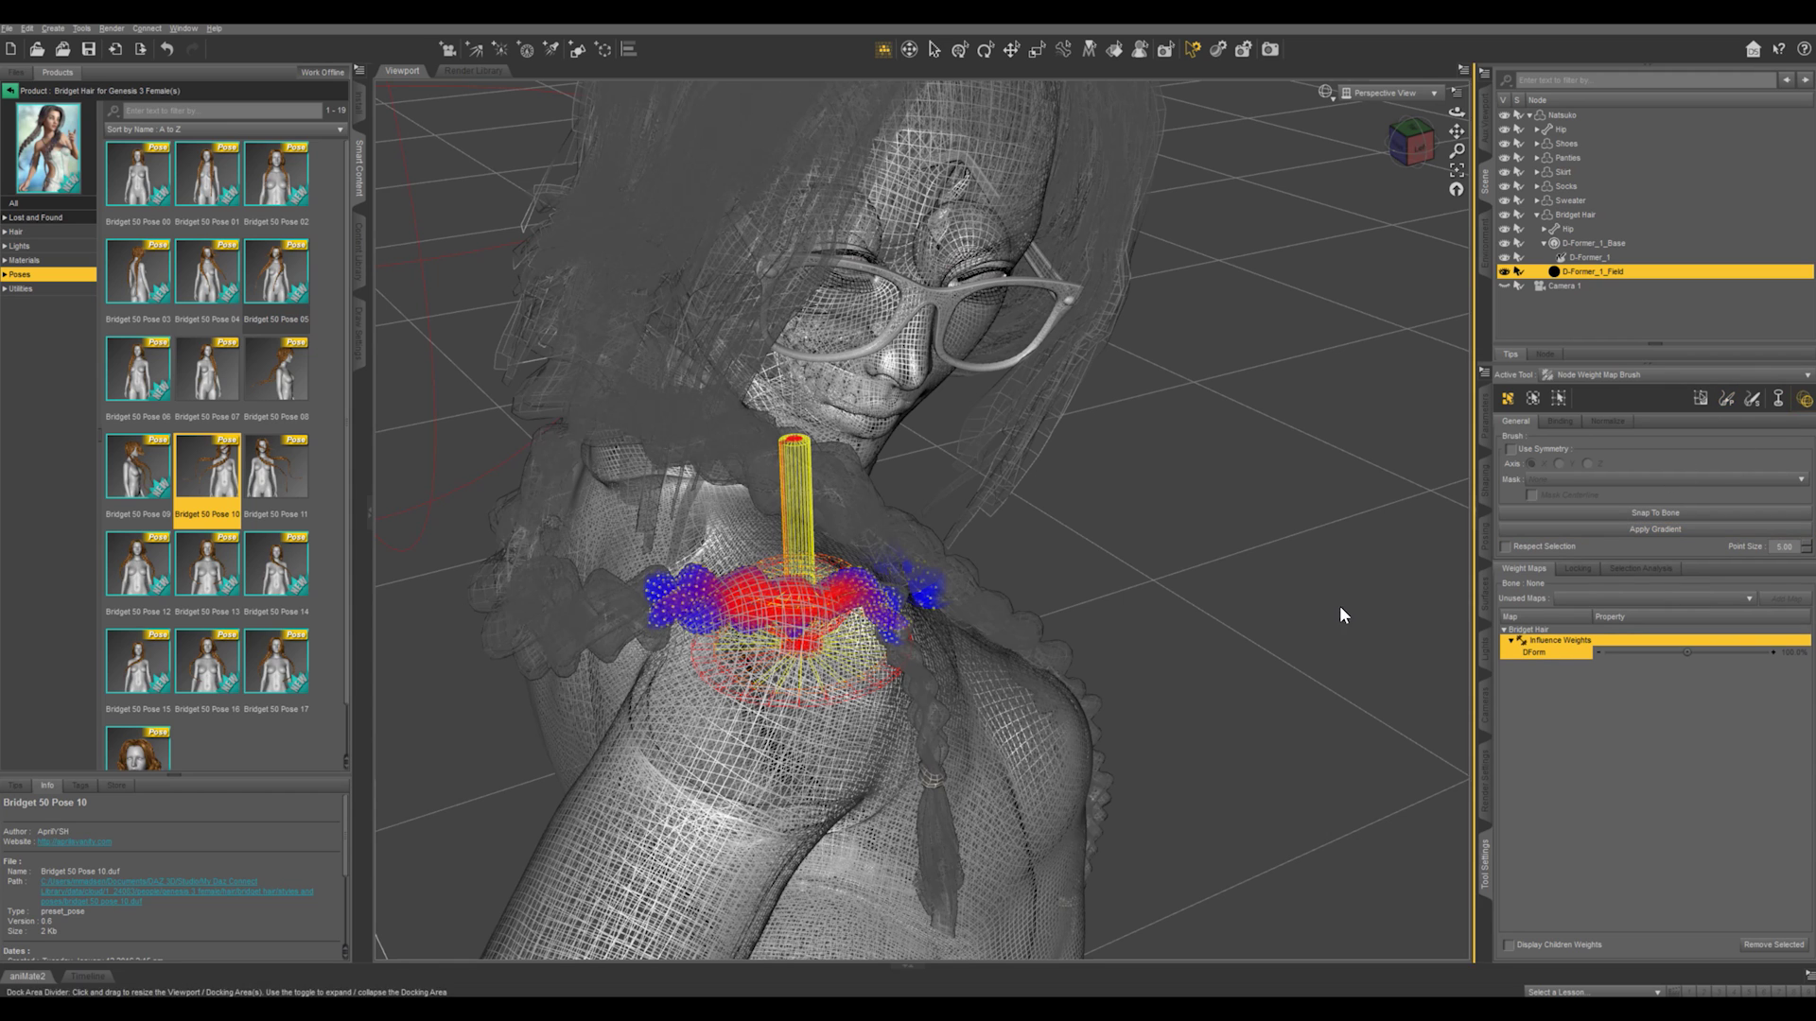
scroll(1263, 620, "down", 8)
scroll(1249, 620, "down", 2)
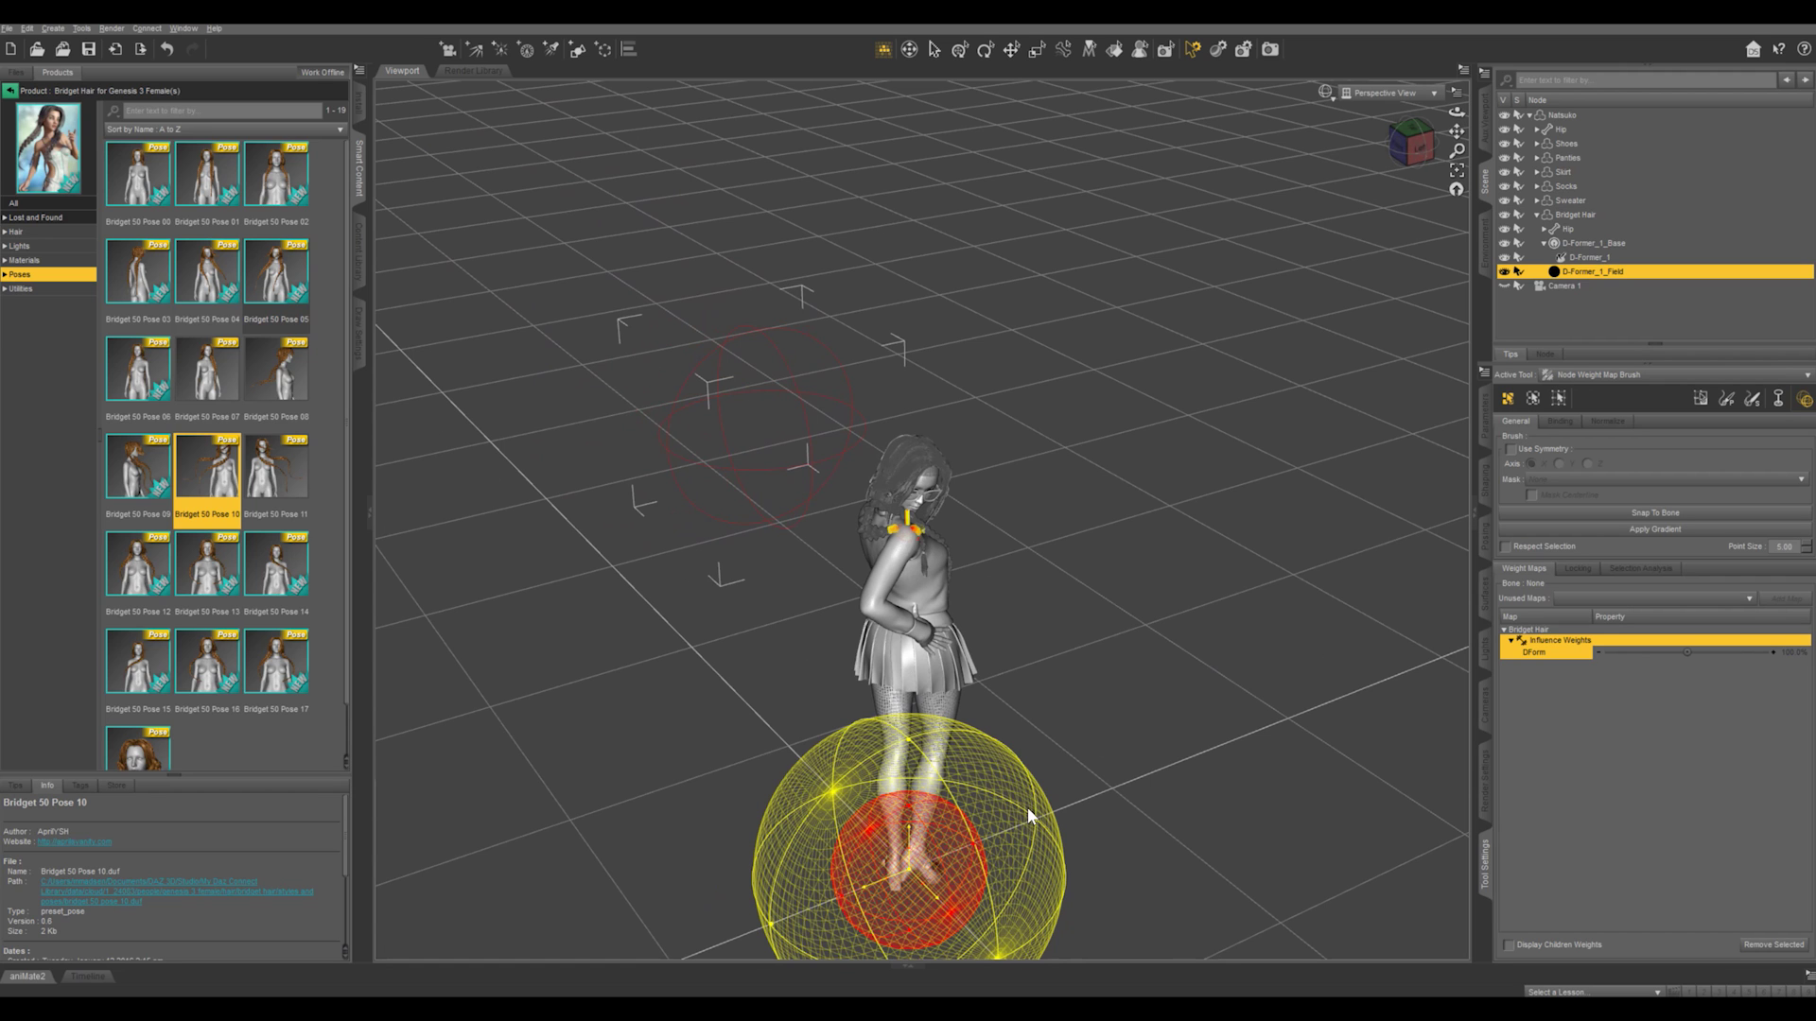
middle_click_drag(1091, 802, 1201, 757)
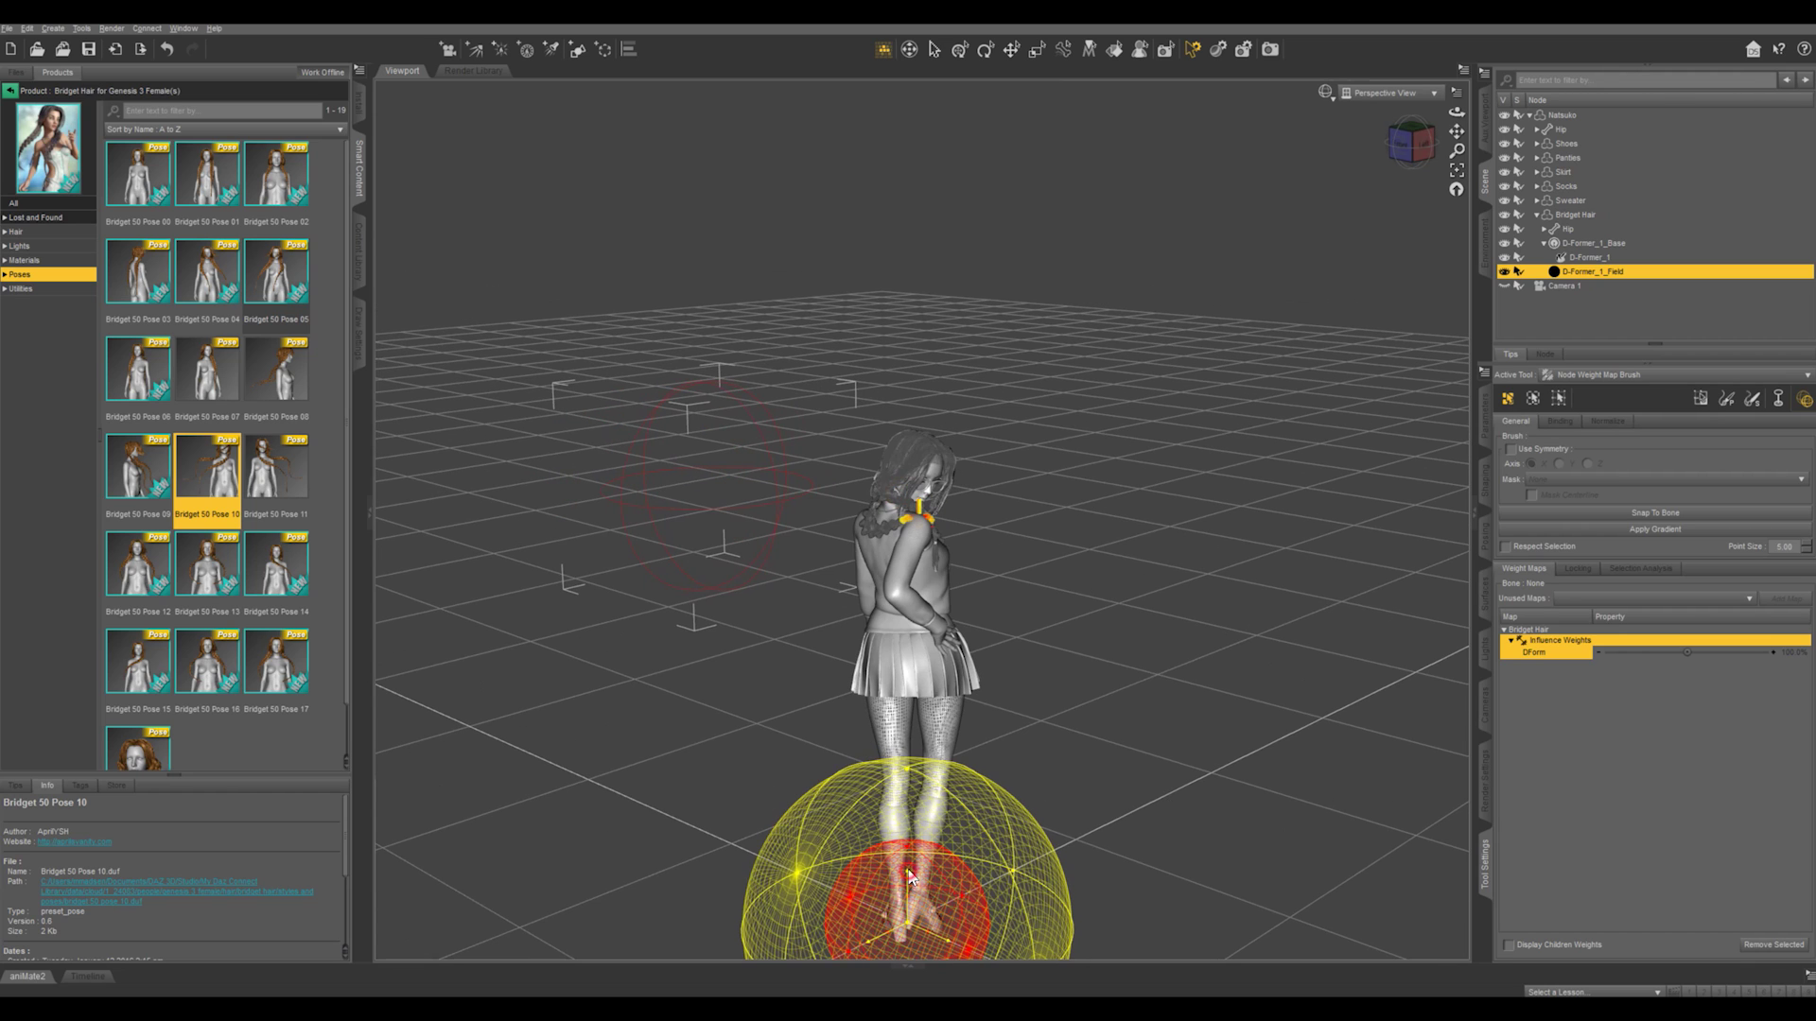
left_click_drag(904, 875, 940, 478)
scroll(947, 554, "up", 12)
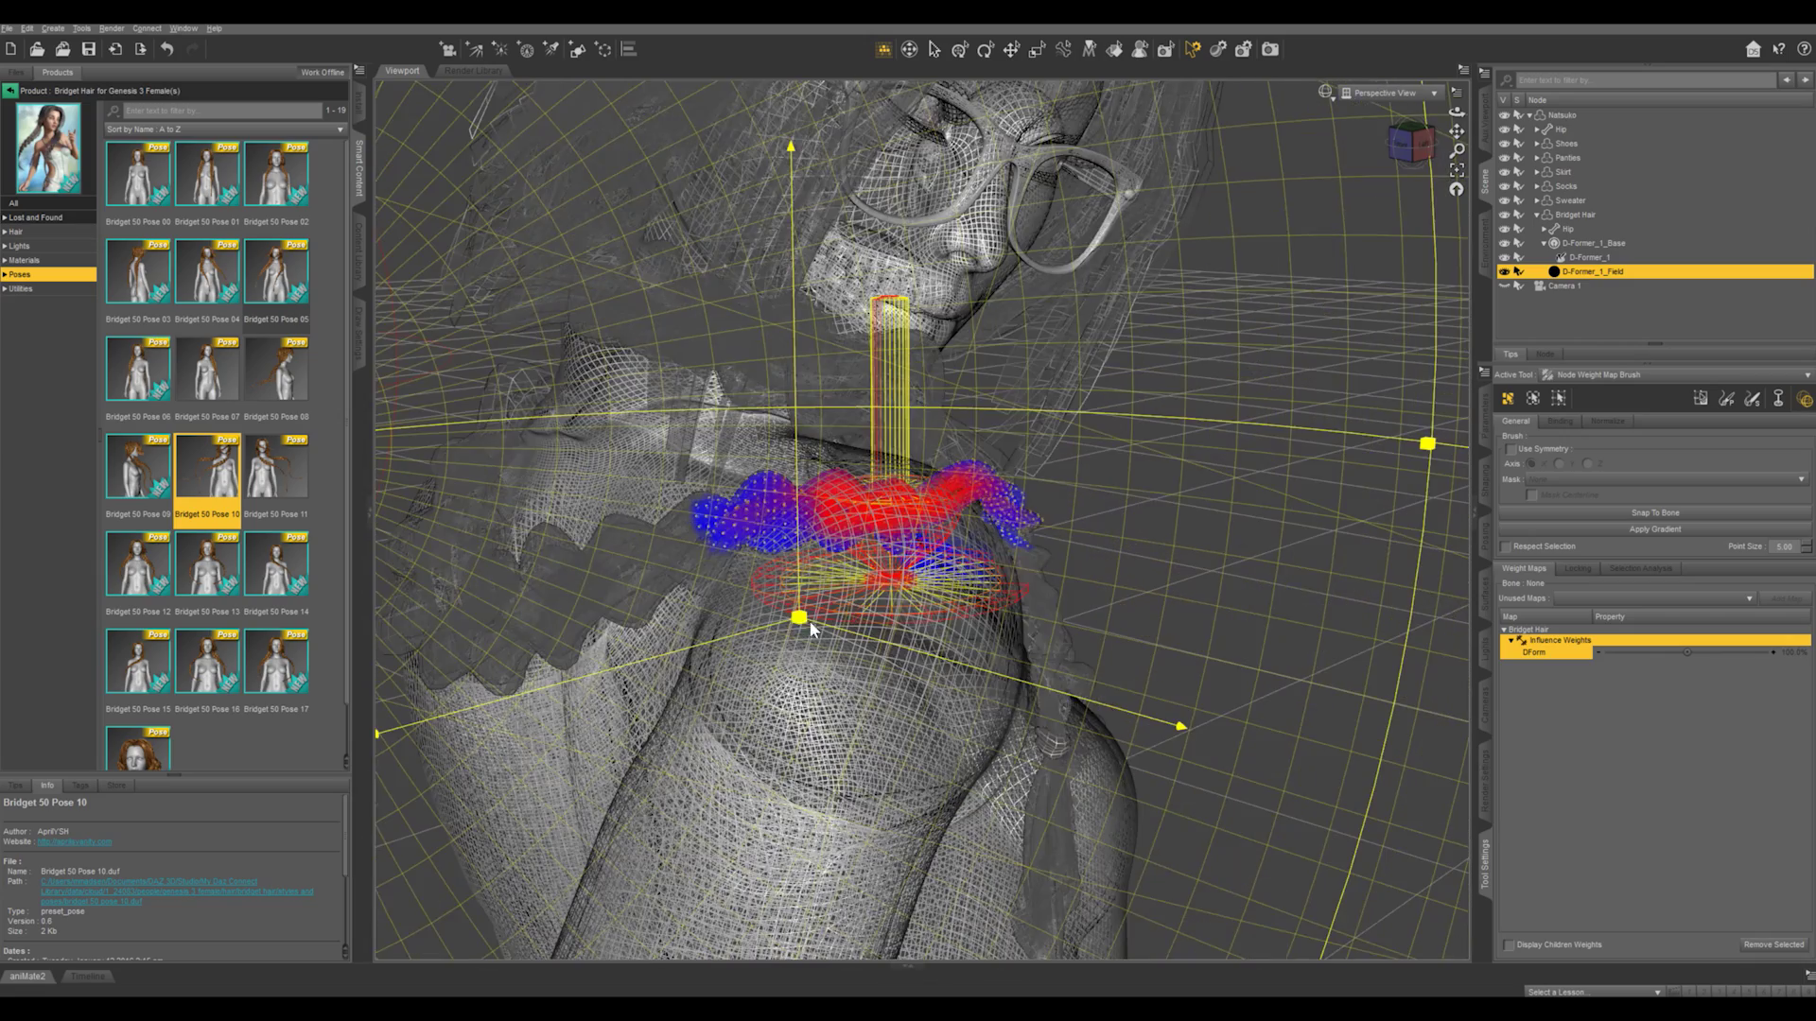
left_click_drag(799, 618, 747, 695)
middle_click_drag(804, 653, 1277, 649)
Align the yellow gradient sphere with the shoulder section of the braid using the Back View and Left View.
left_click(1411, 142)
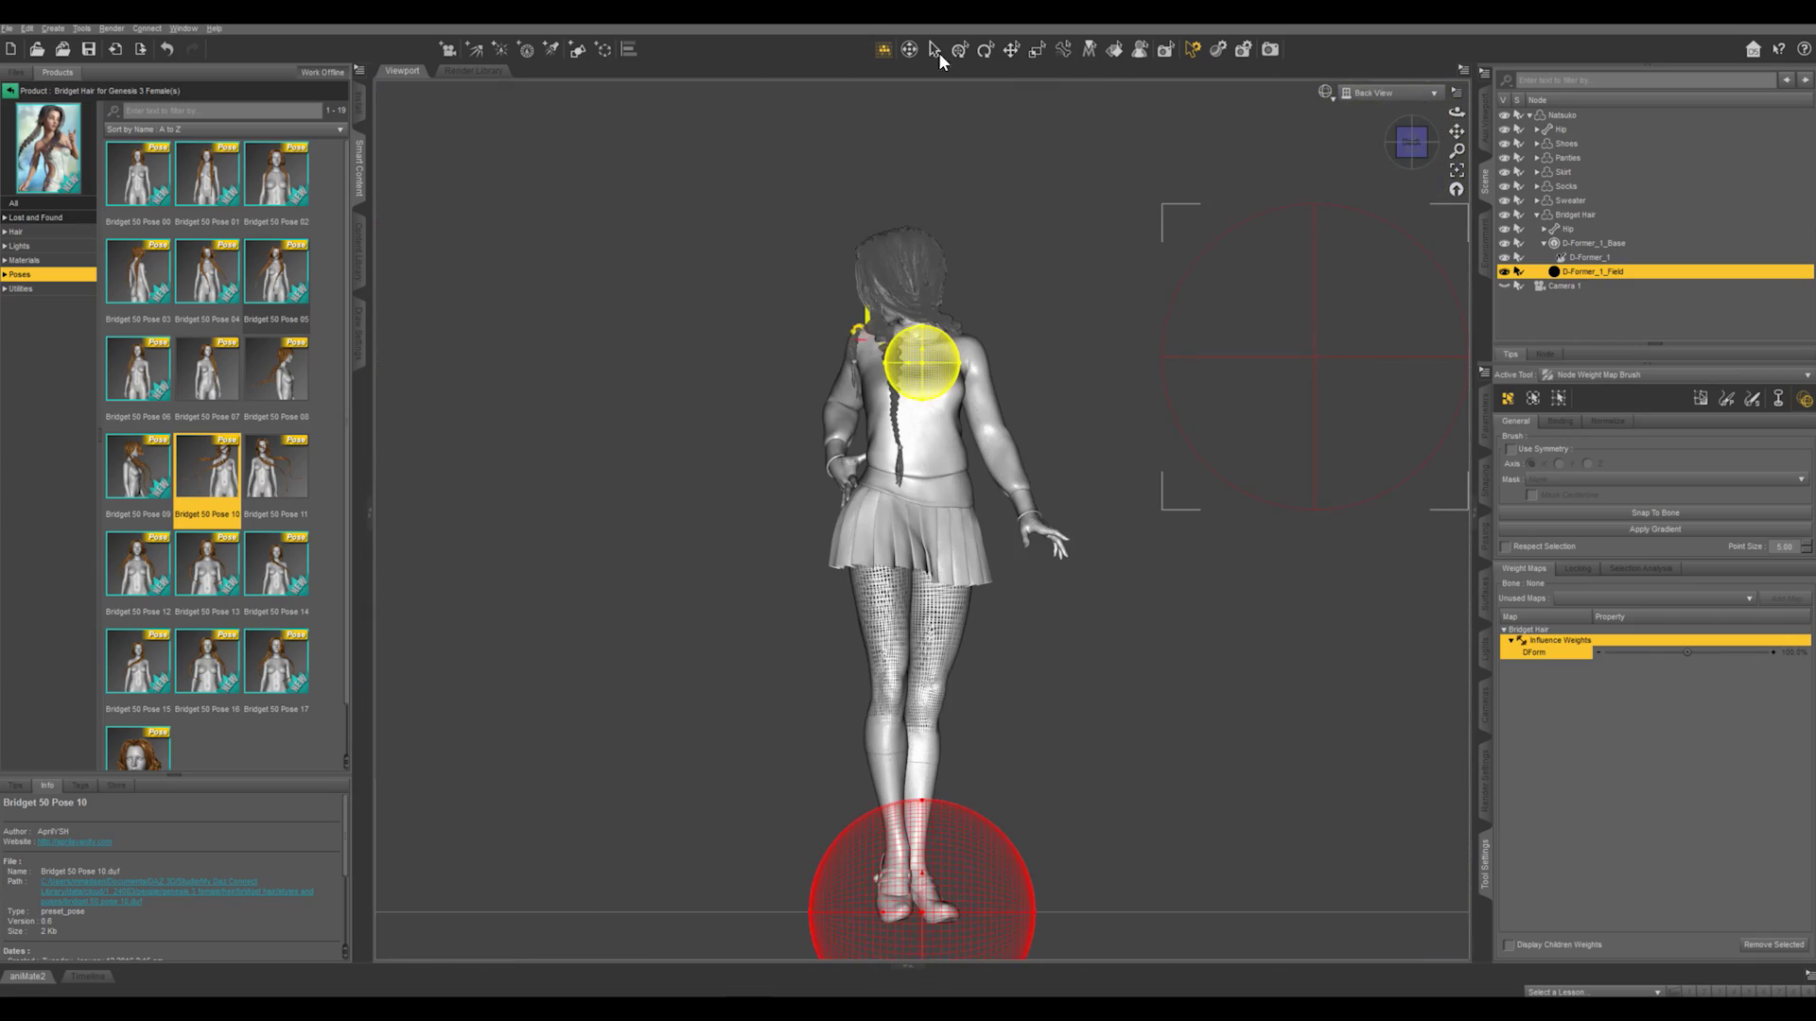
left_click_drag(910, 365, 852, 363)
key("ctrl+Left")
scroll(918, 322, "up", 12)
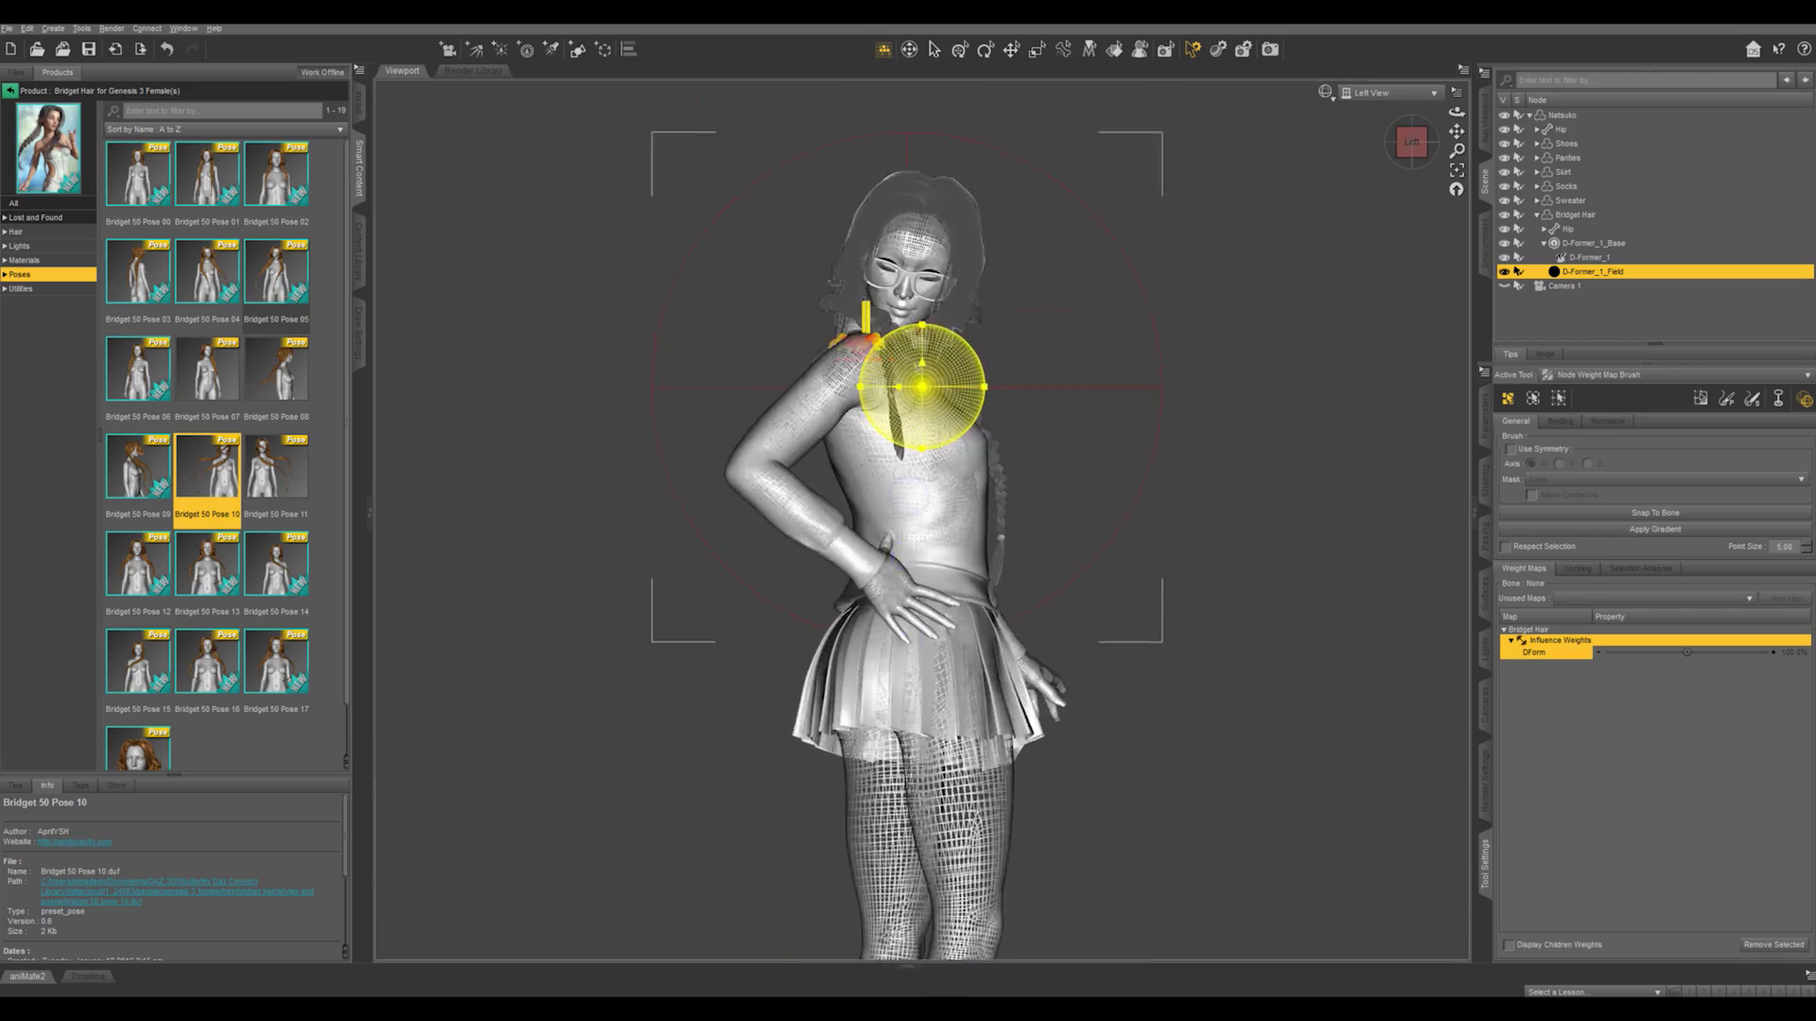
middle_click_drag(884, 478, 892, 512)
left_click_drag(893, 512, 778, 547)
left_click_drag(787, 479, 787, 417)
Shrink the red gradient sphere and move it up to the shoulder, inside the yellow sphere.
middle_click_drag(787, 417, 1173, 501)
left_click_drag(1201, 516, 1190, 515)
middle_click_drag(1418, 568, 1258, 599)
scroll(1201, 474, "down", 10)
scroll(952, 421, "up", 8)
left_click_drag(954, 422, 926, 423)
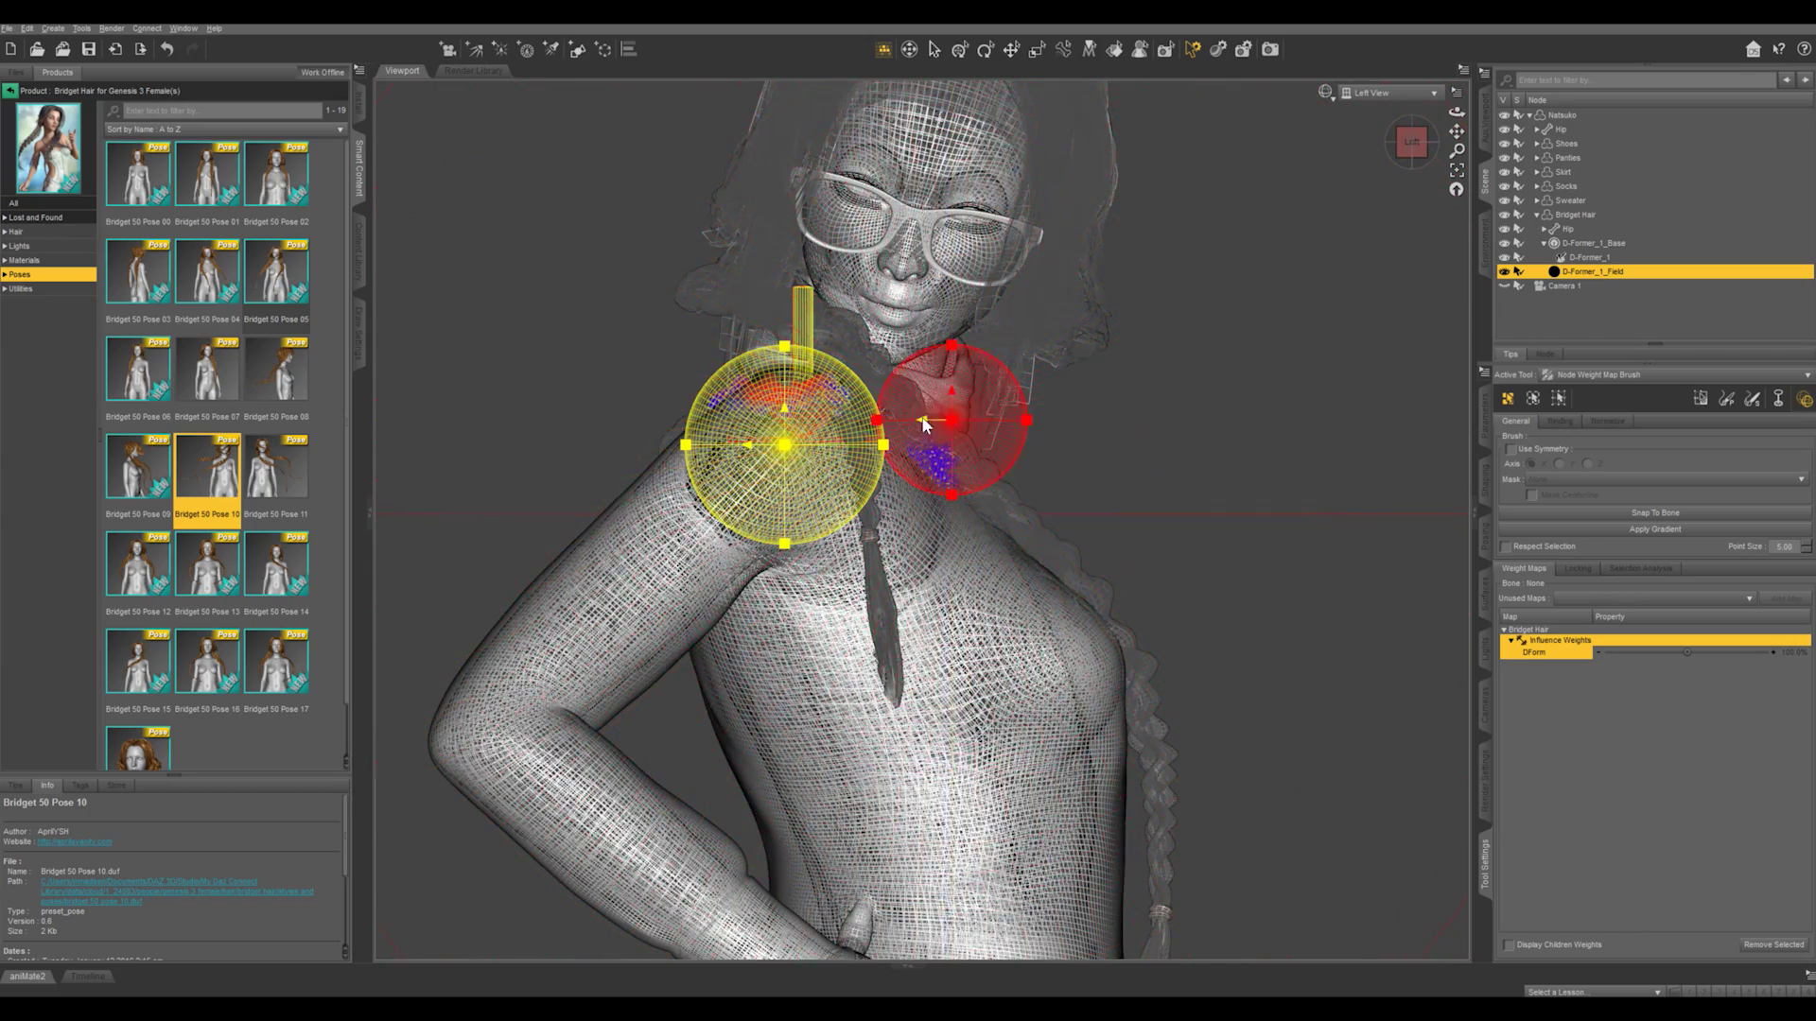
Check both gradient spheres around the braid in the Perspective View and apply the gradient to the influence weights.
key("ctrl+backslash")
key("ctrl+p")
scroll(883, 231, "down", 10)
scroll(775, 215, "up", 10)
middle_click_drag(775, 214, 1081, 511)
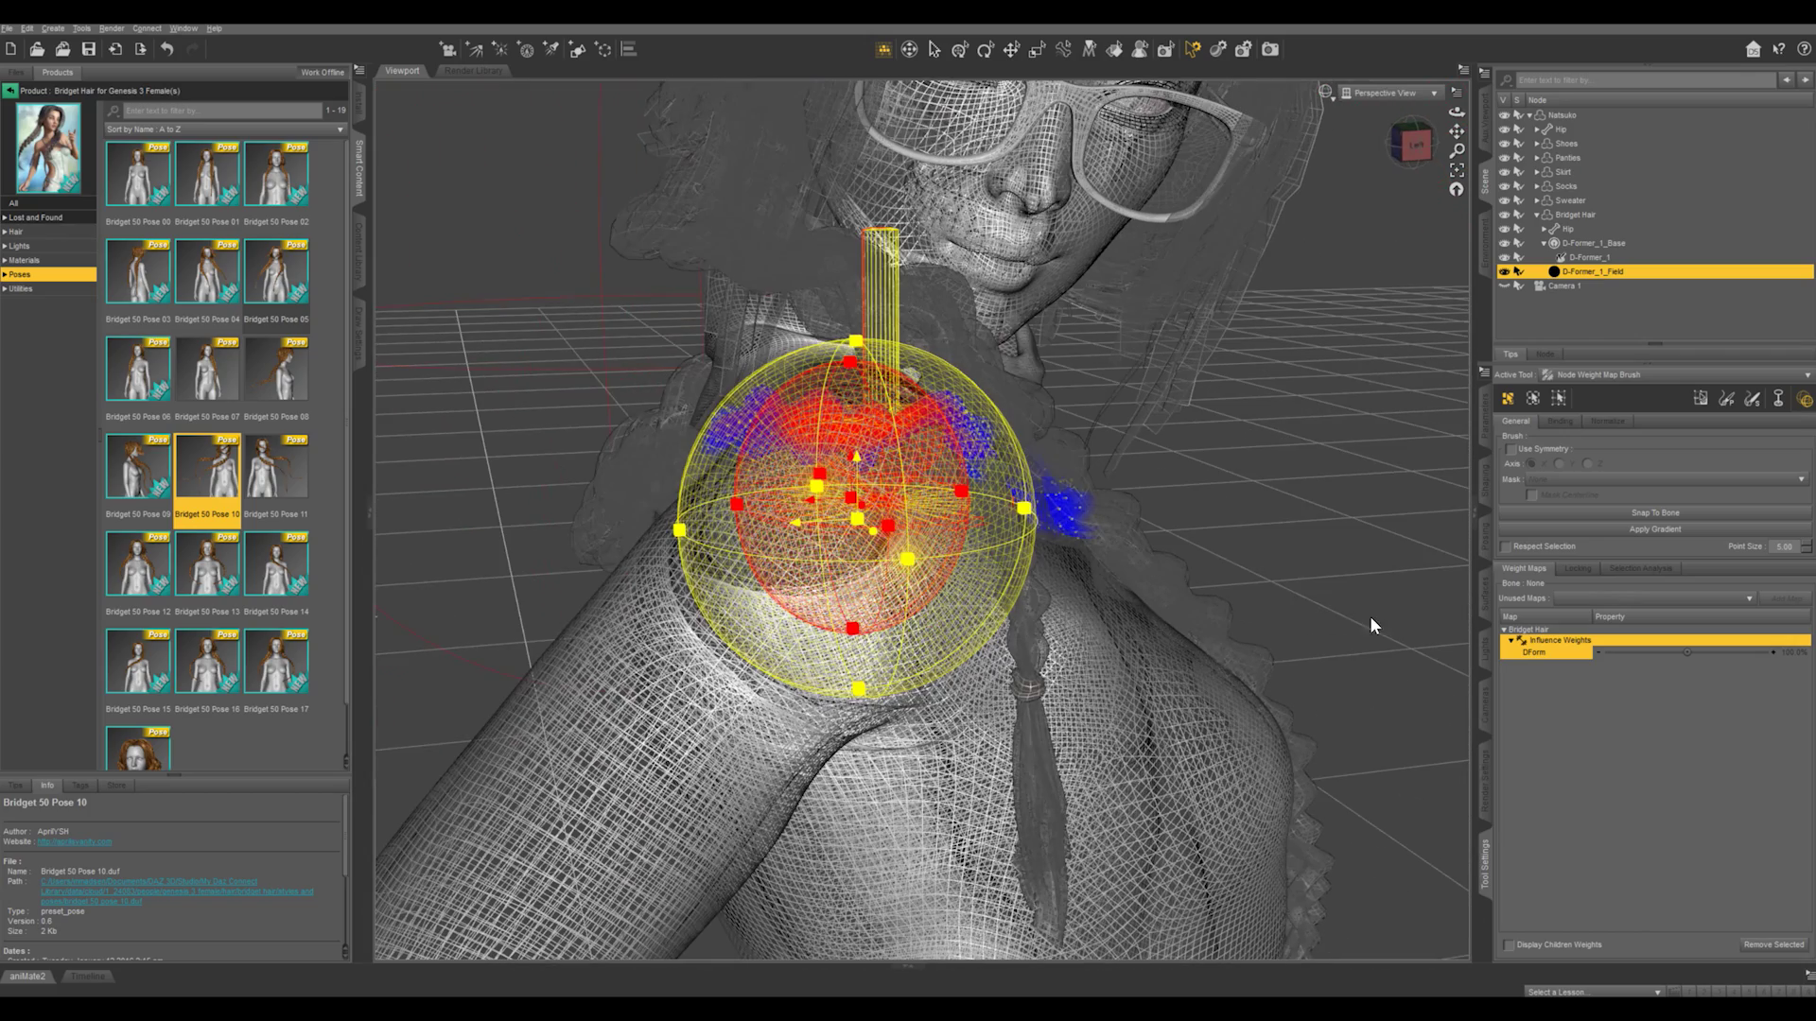
left_click(1674, 532)
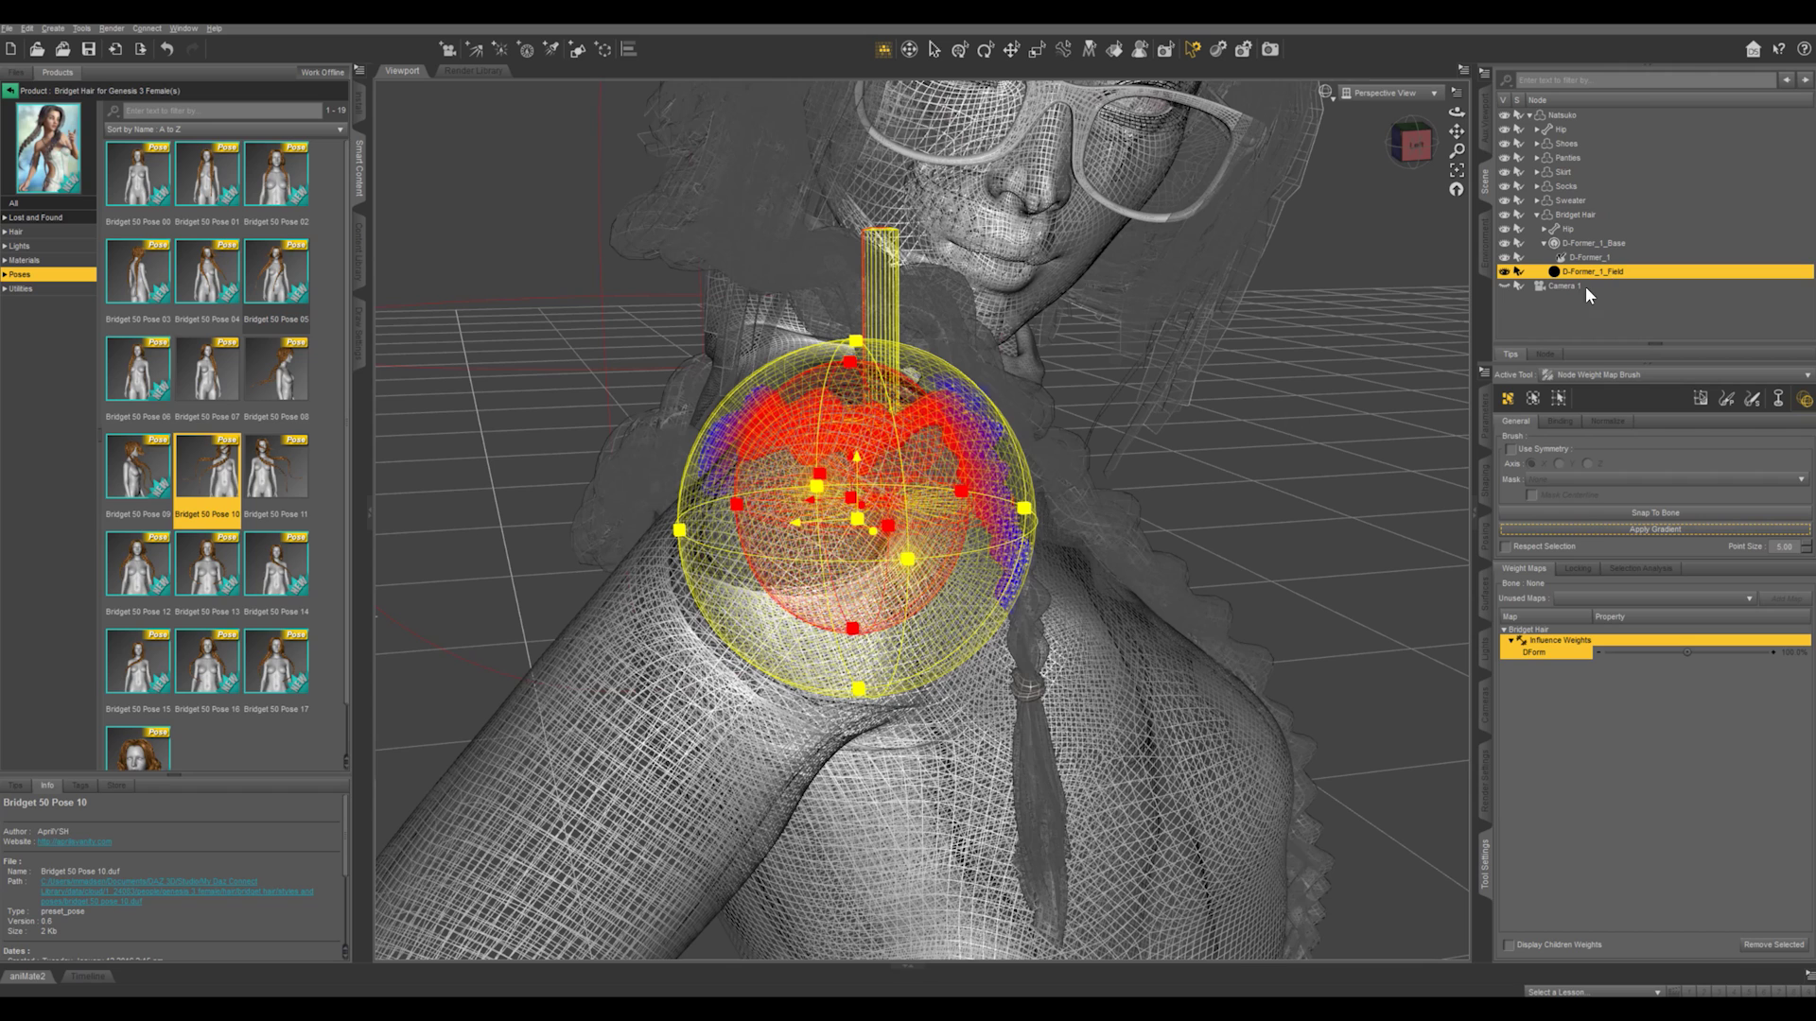
Select D-Former_1 with the Universal tool and increase its Y Translate to lift the braid off the shoulder.
left_click(1592, 259)
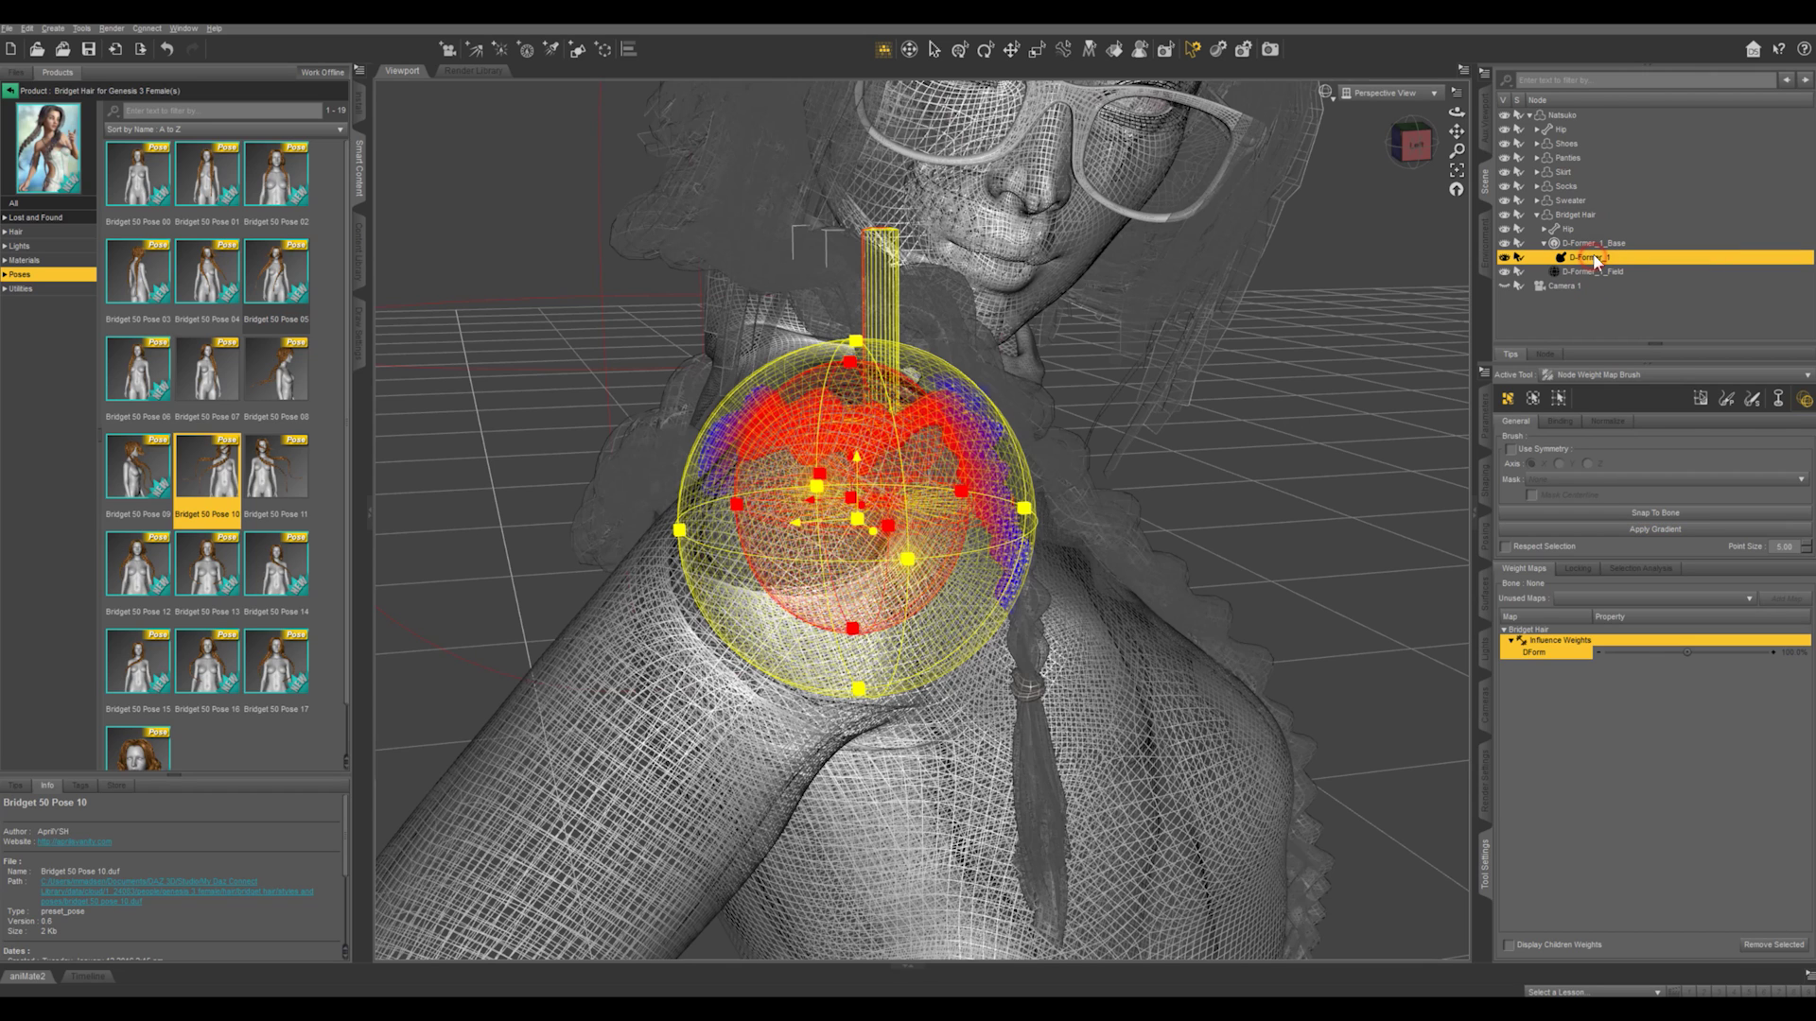
left_click(959, 52)
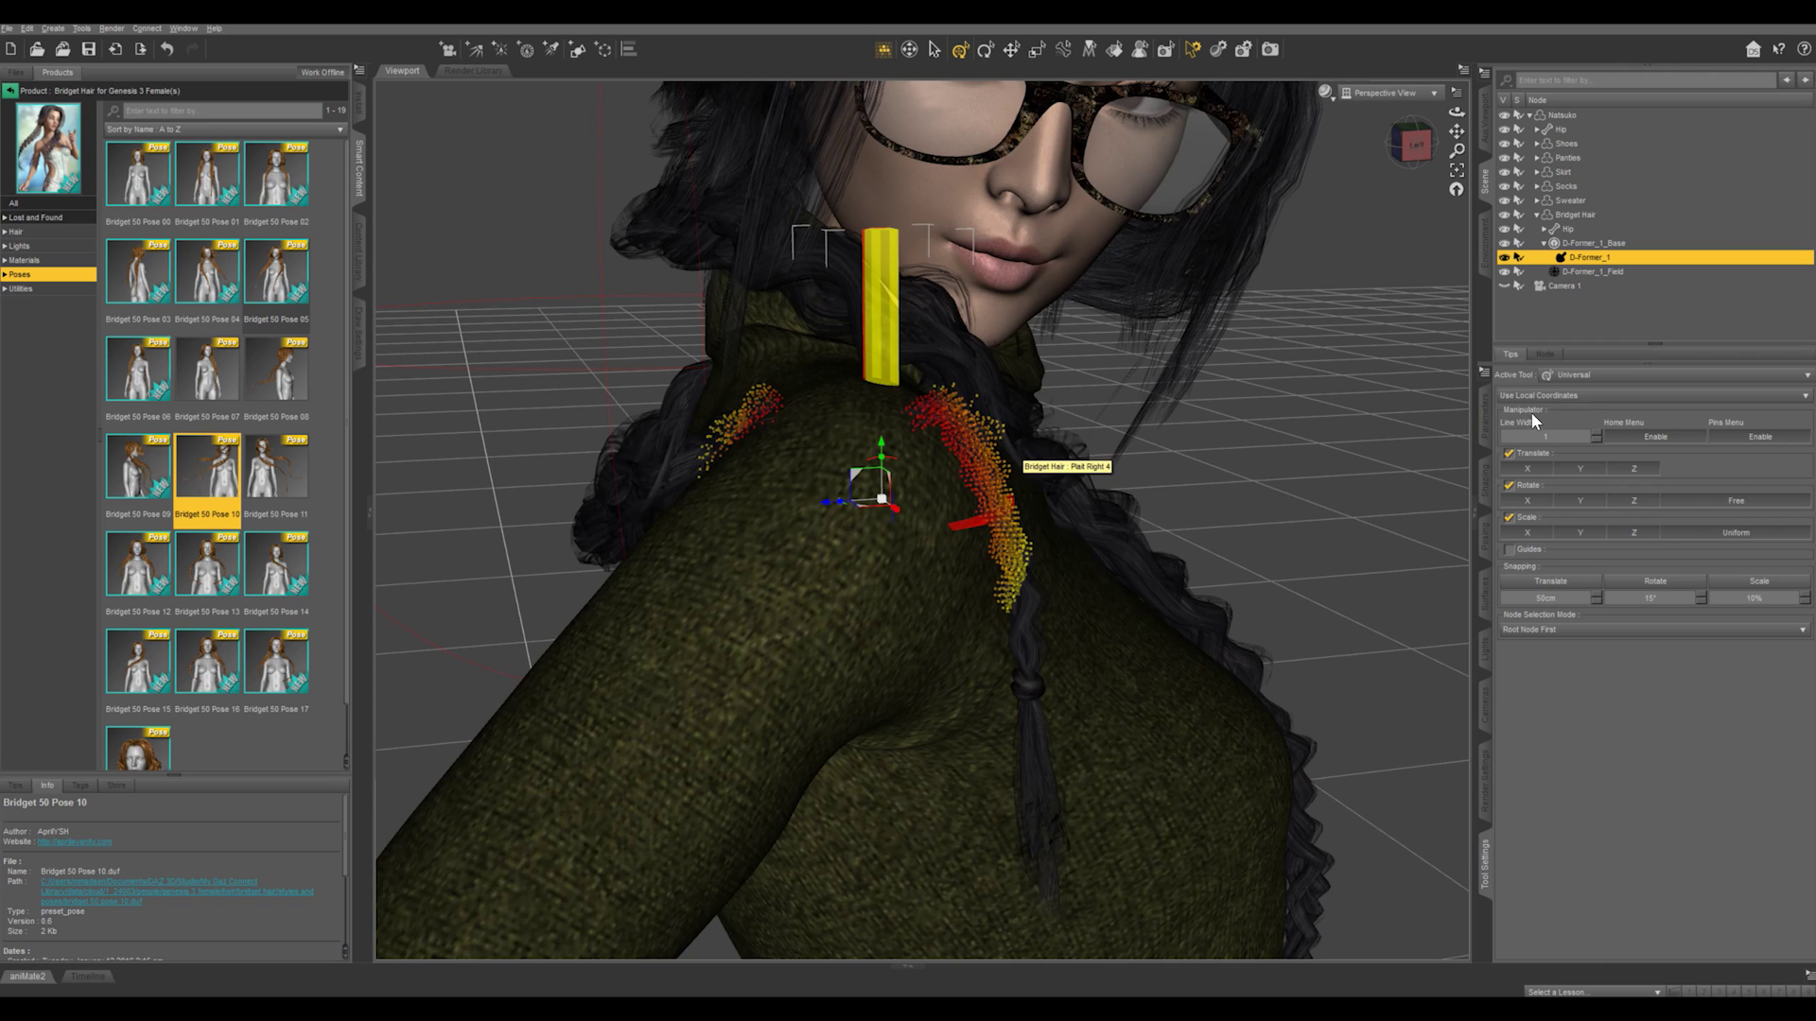
left_click(1488, 427)
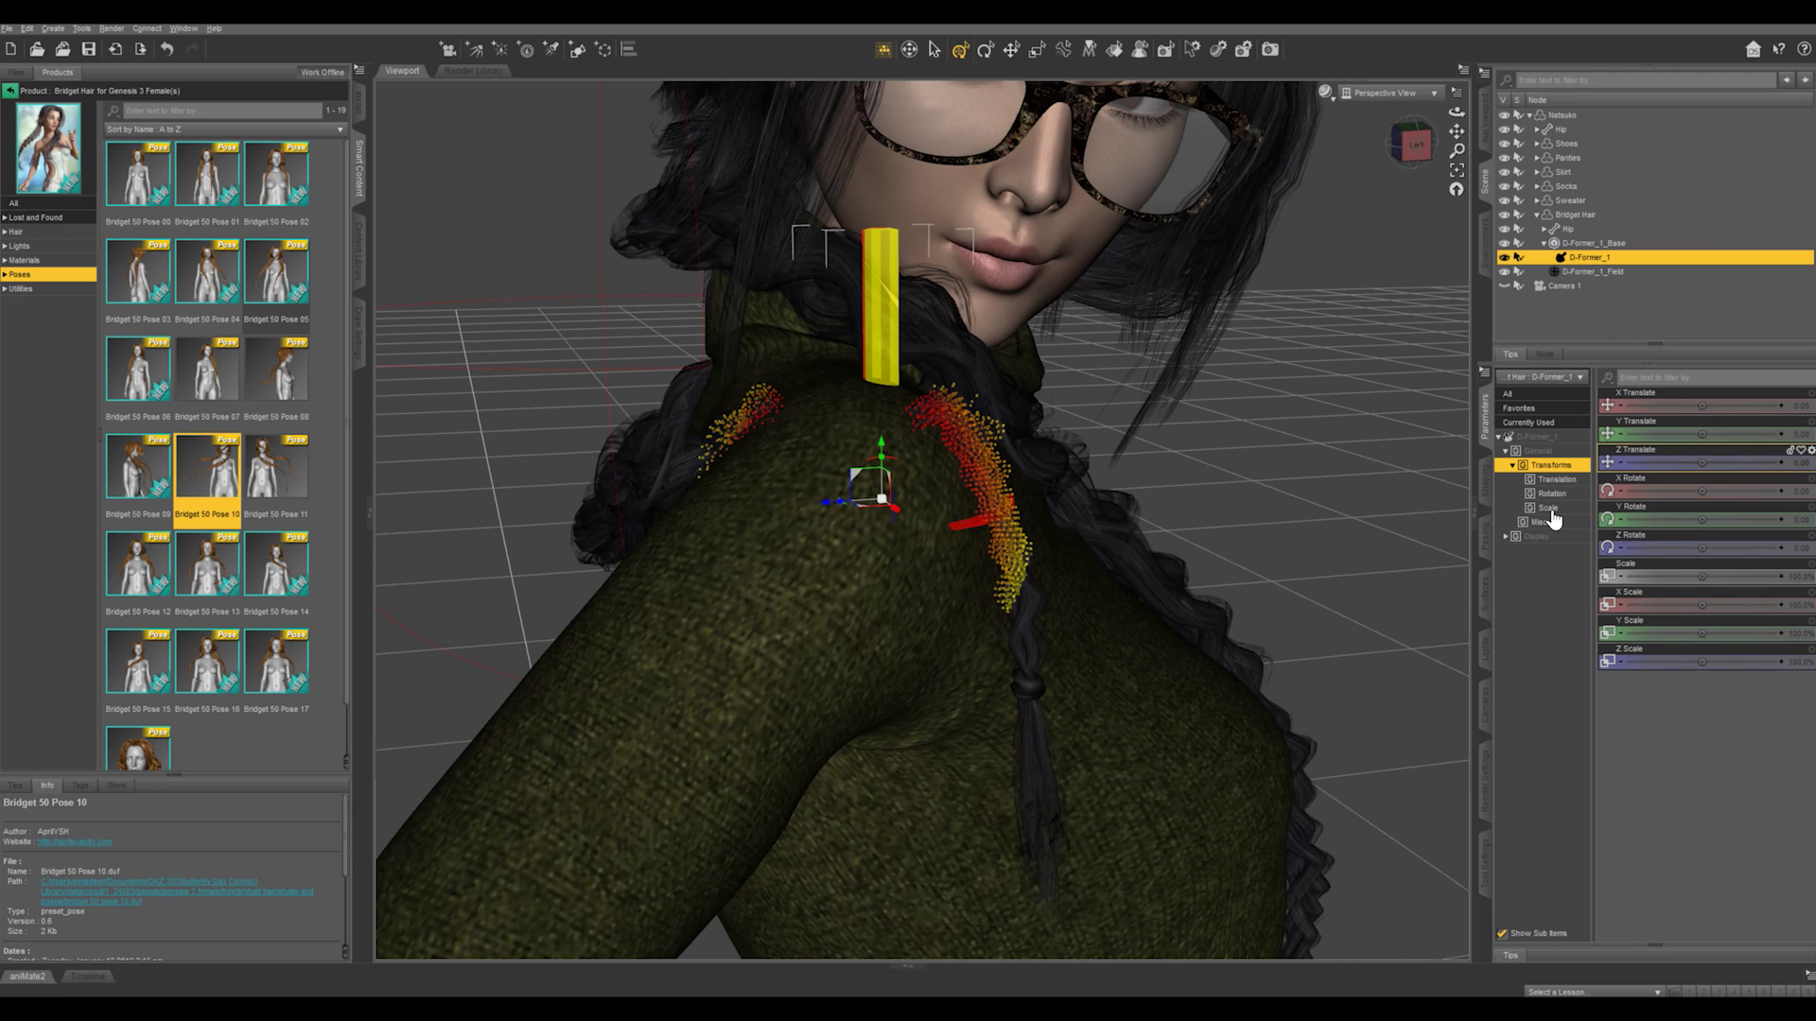
mouse_move(1703, 576)
left_mouse_down()
mouse_move(1722, 576)
mouse_move(1702, 576)
left_mouse_up()
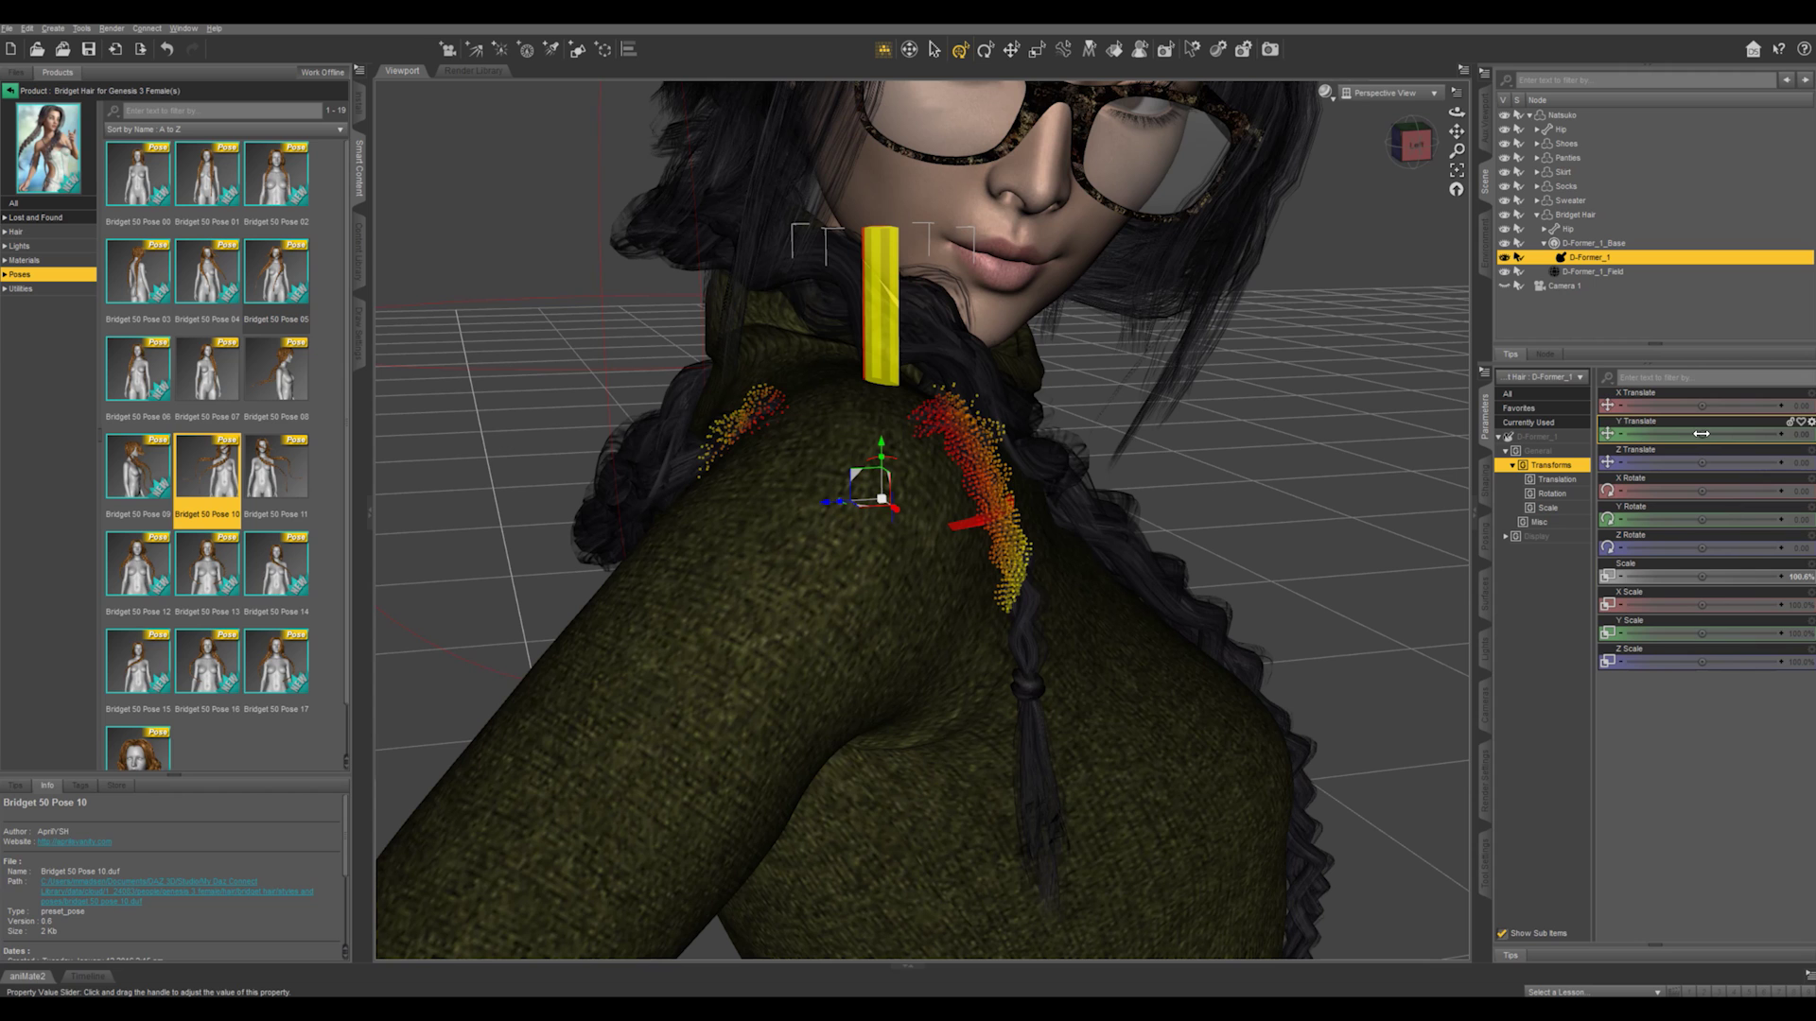
left_click_drag(1697, 434, 1716, 435)
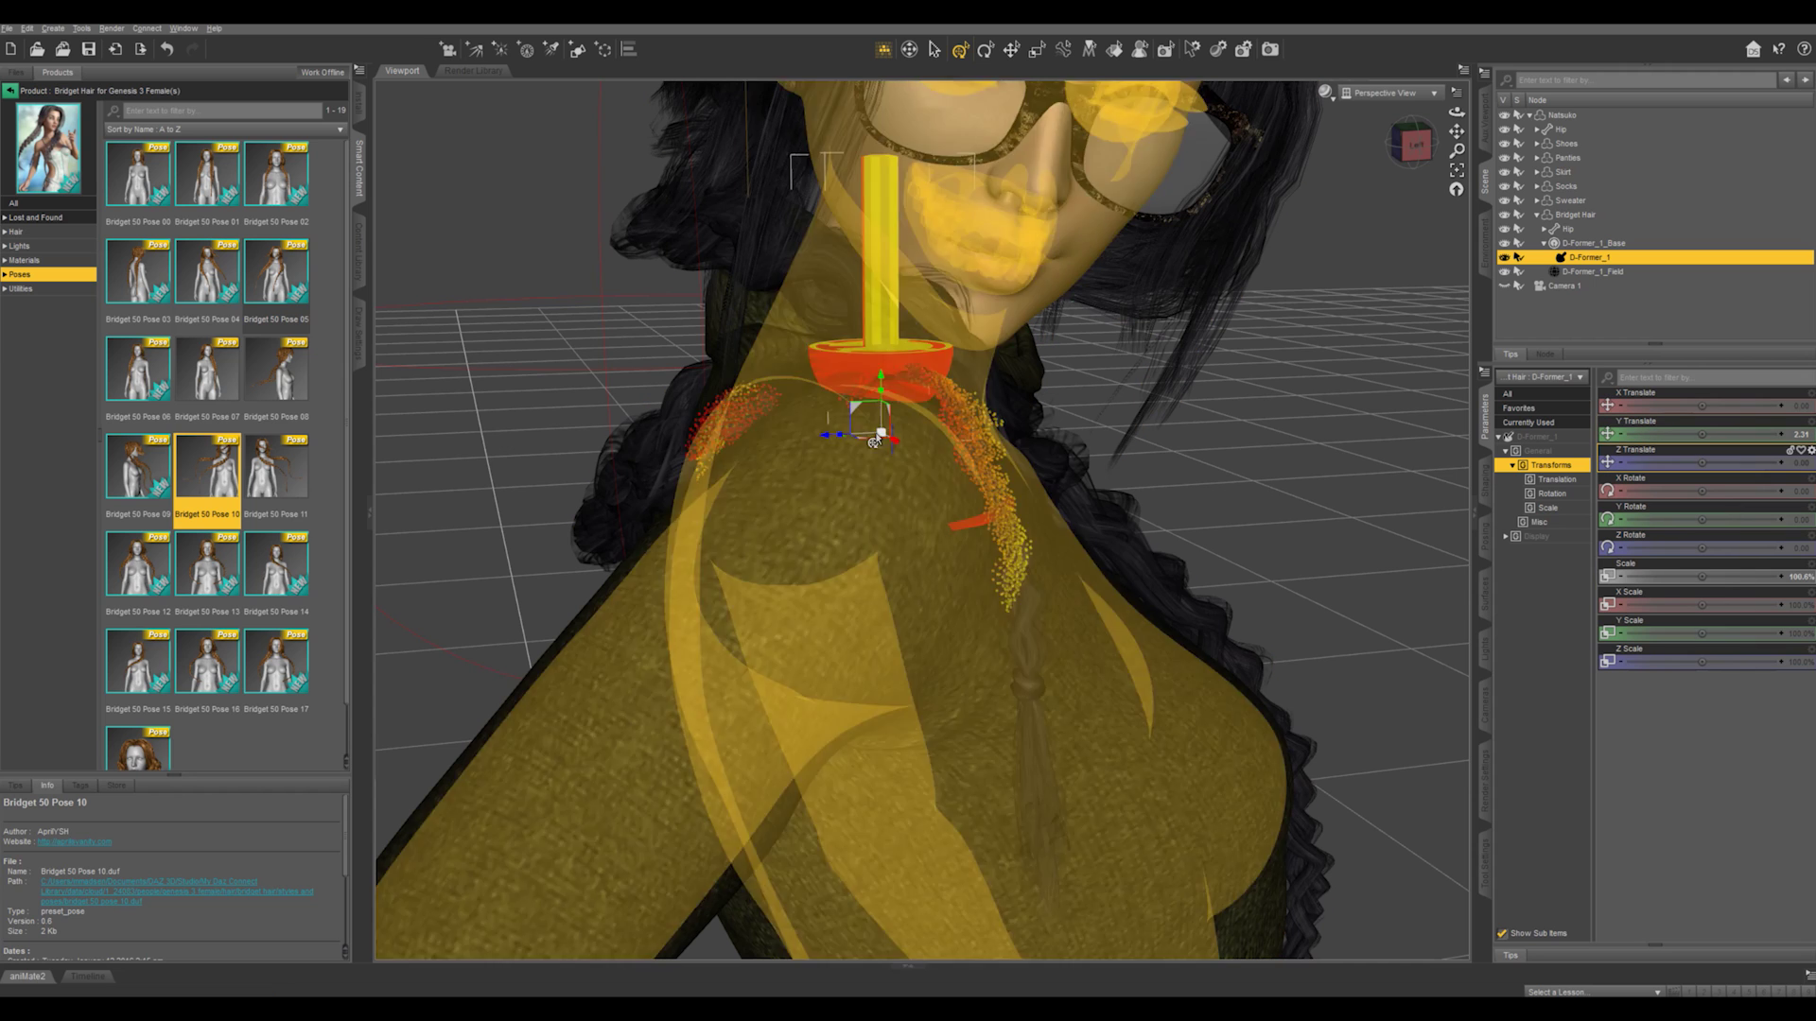
Shift D-Former_1 slightly along its Z axis and raise it a little more above the shoulder.
left_click_drag(821, 439, 803, 441)
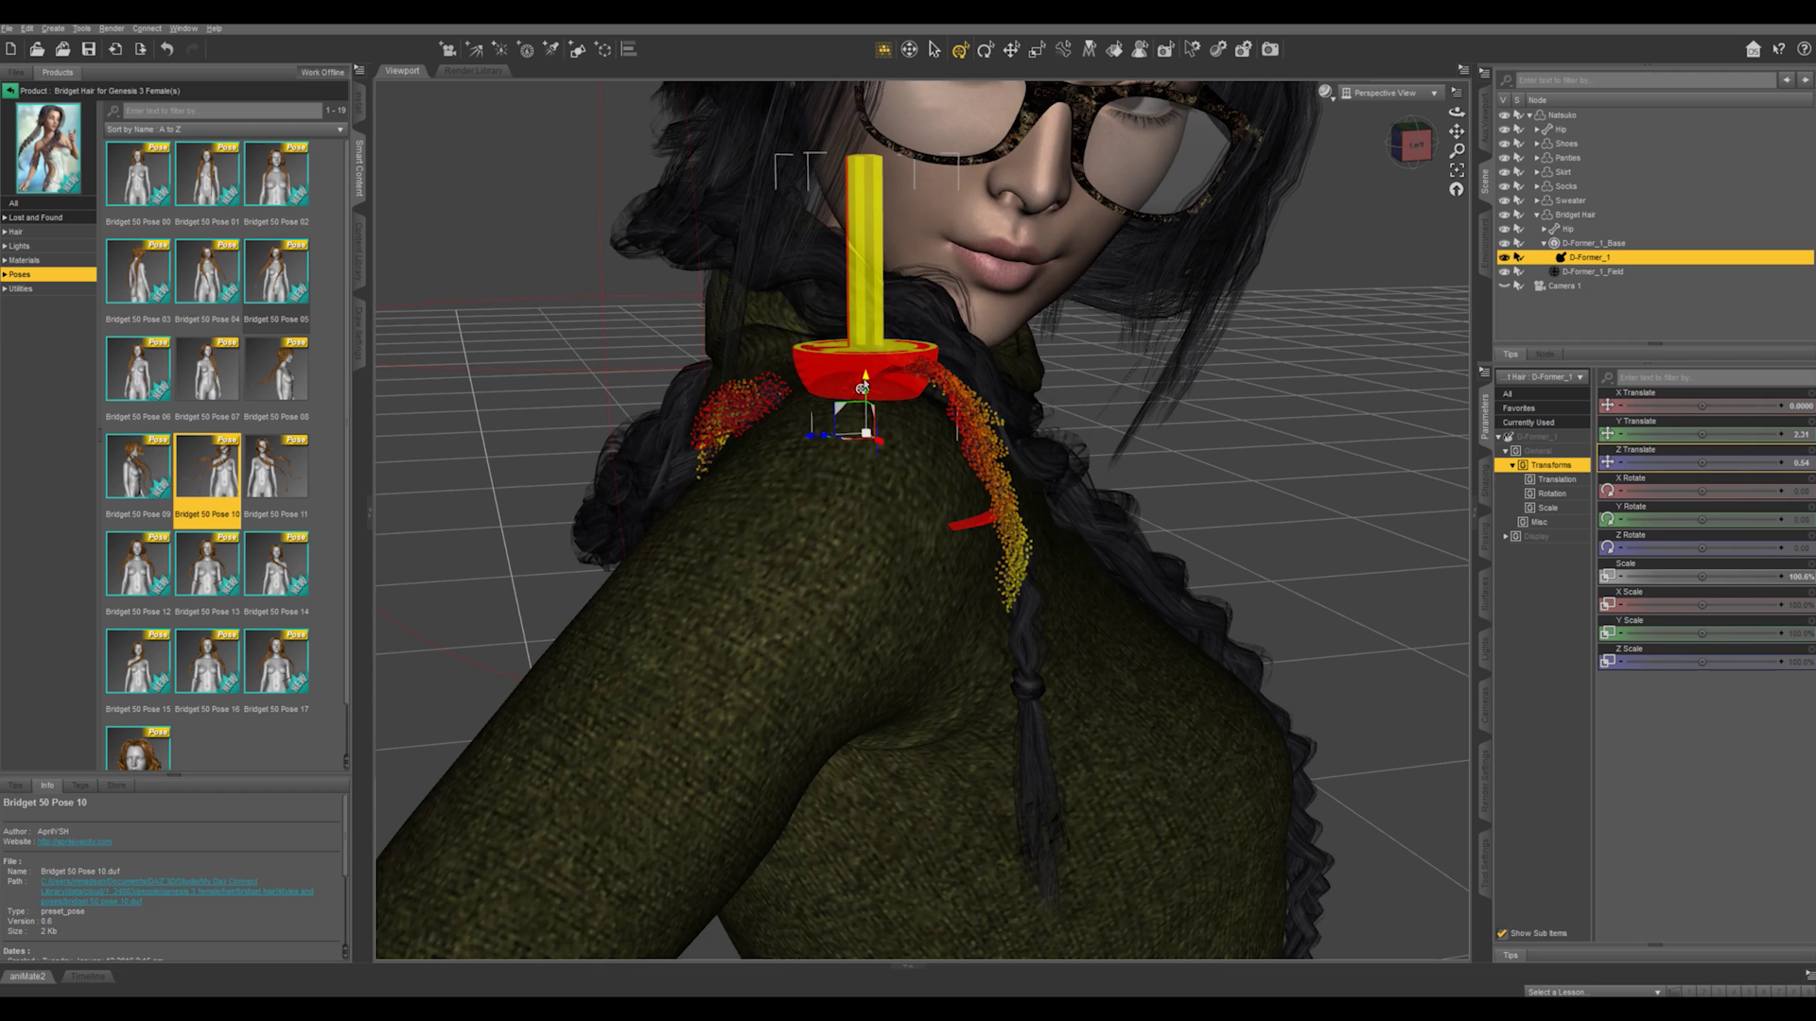
left_click_drag(862, 387, 861, 375)
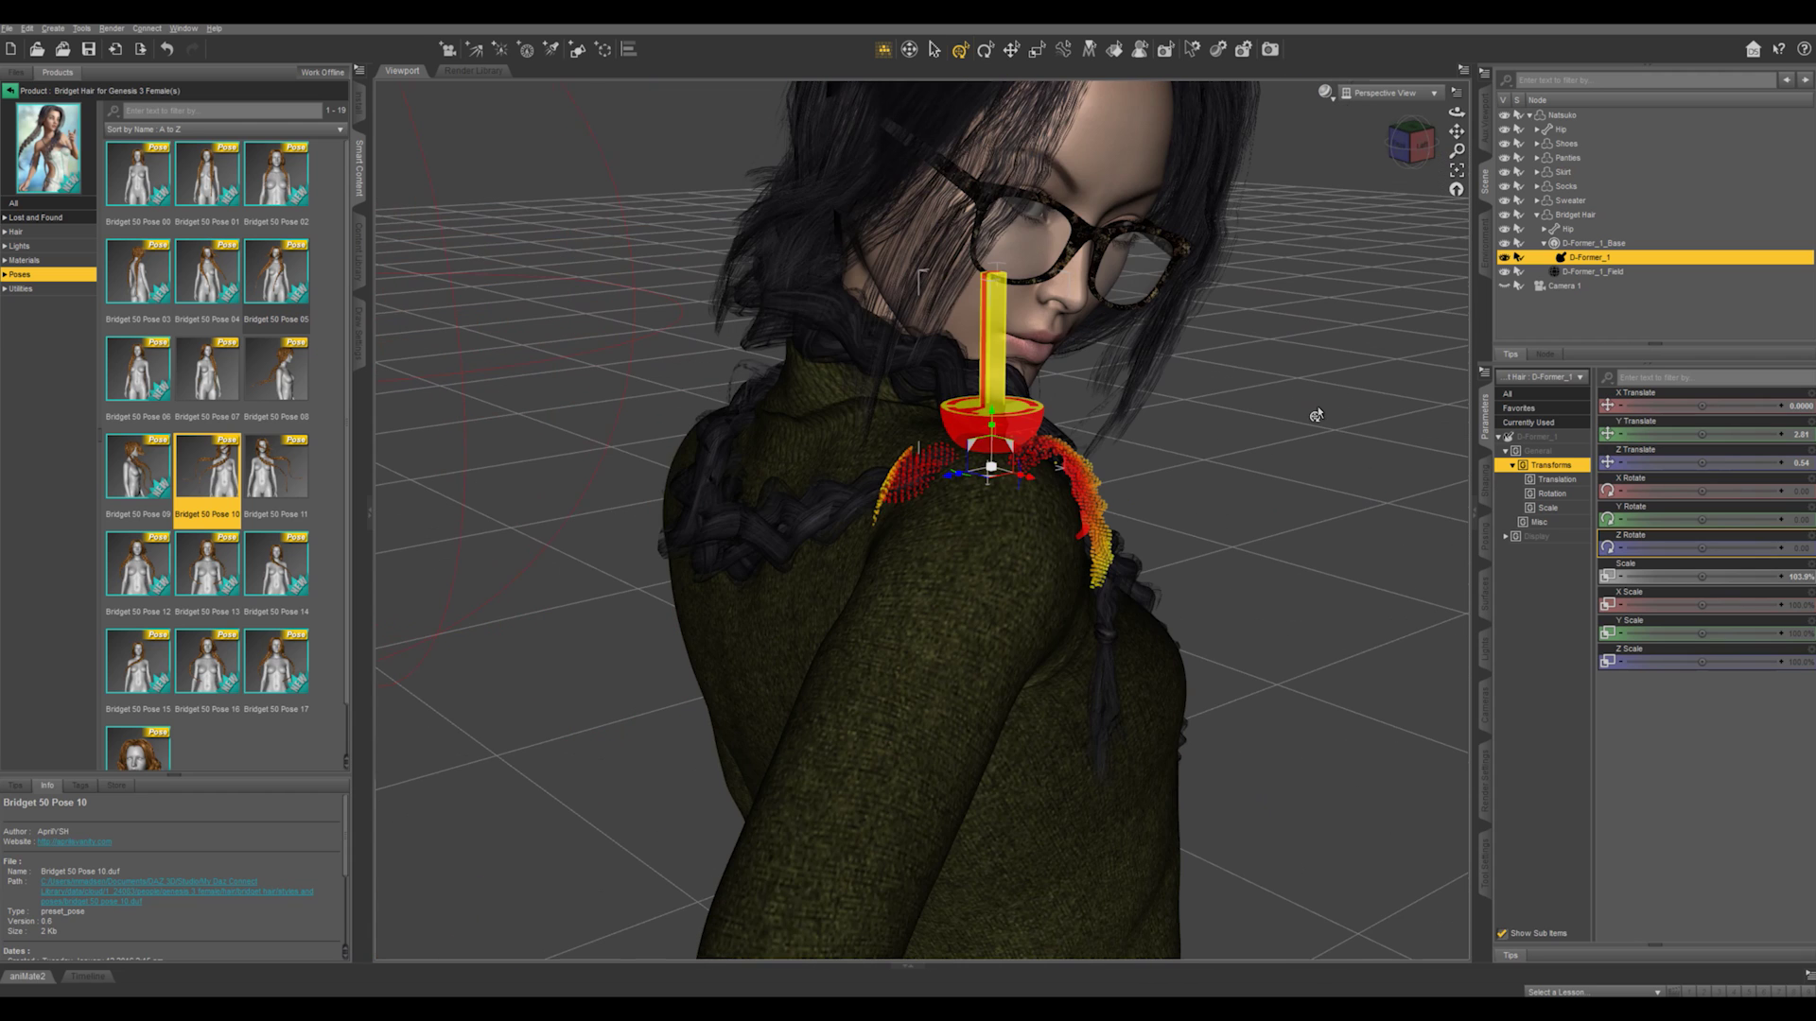
middle_click_drag(1294, 418, 1317, 427)
Hide the D-Former's field, handle and base in the scene.
left_click(1564, 113)
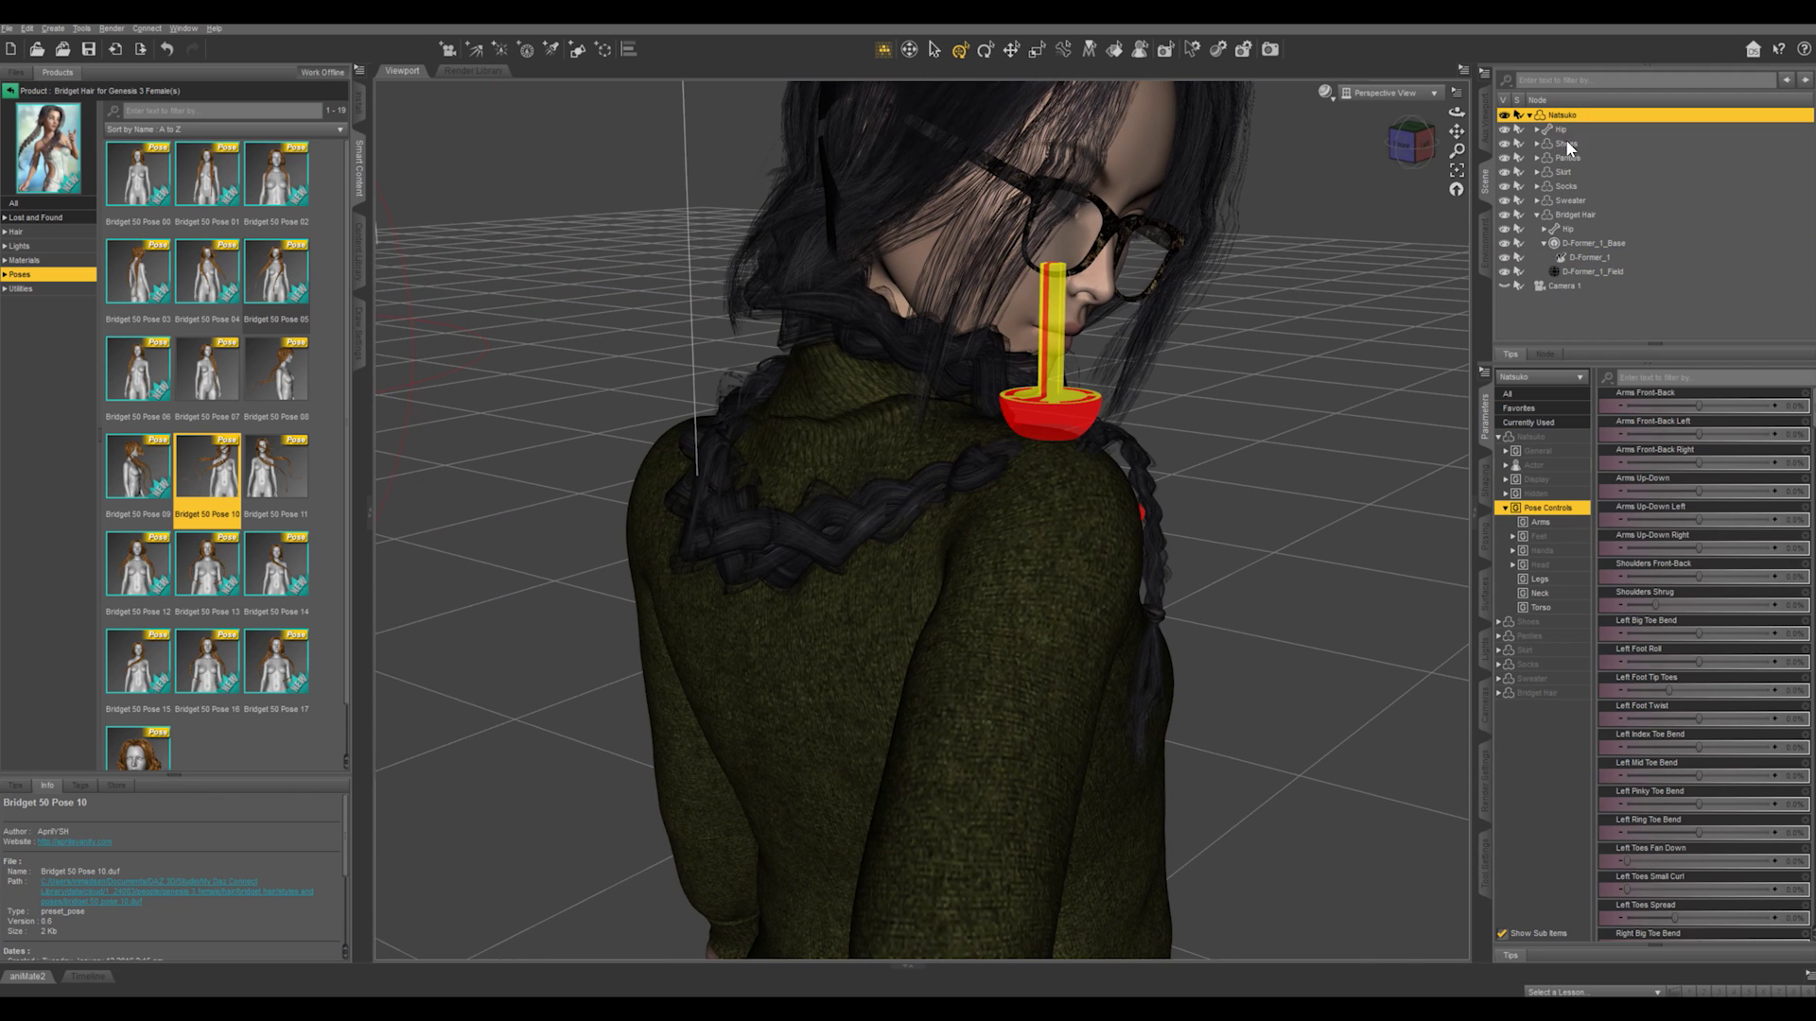
left_click(1504, 273)
left_click(1506, 257)
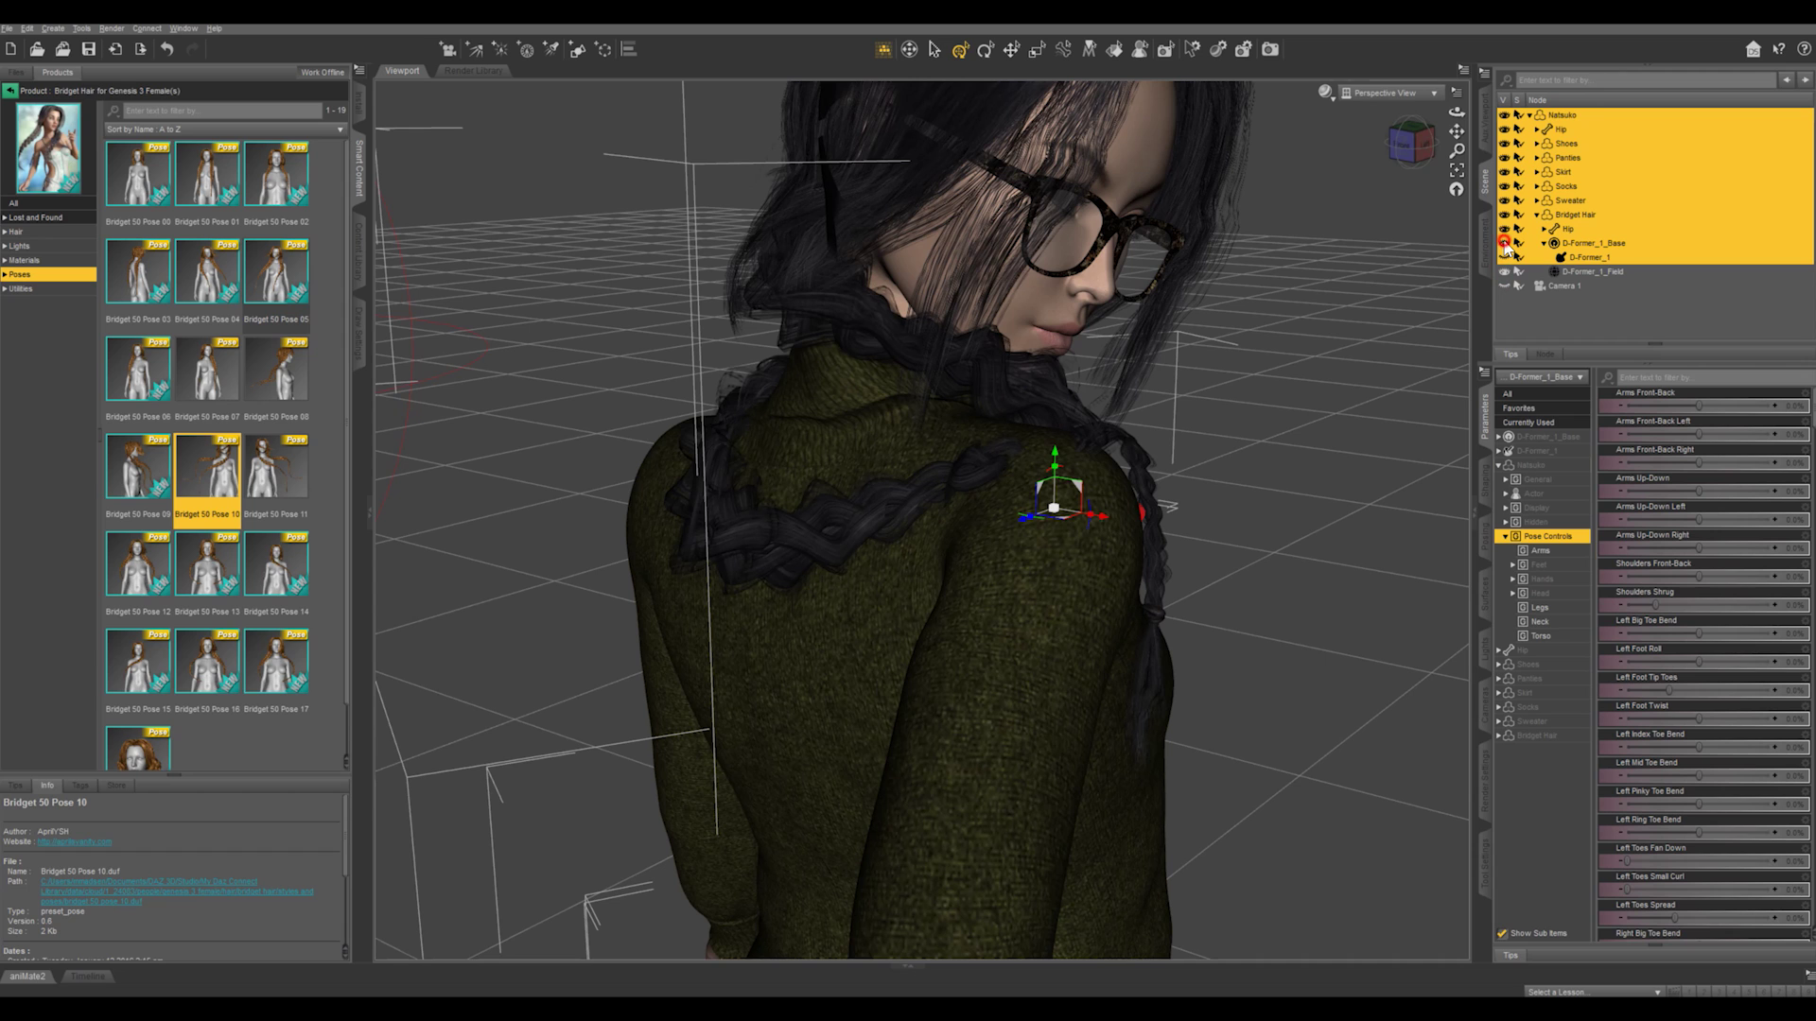
left_click(1505, 243)
Select Bridget Hair, check its general parameter groups and apply a smoothing modifier to its geometry.
left_click(1565, 213)
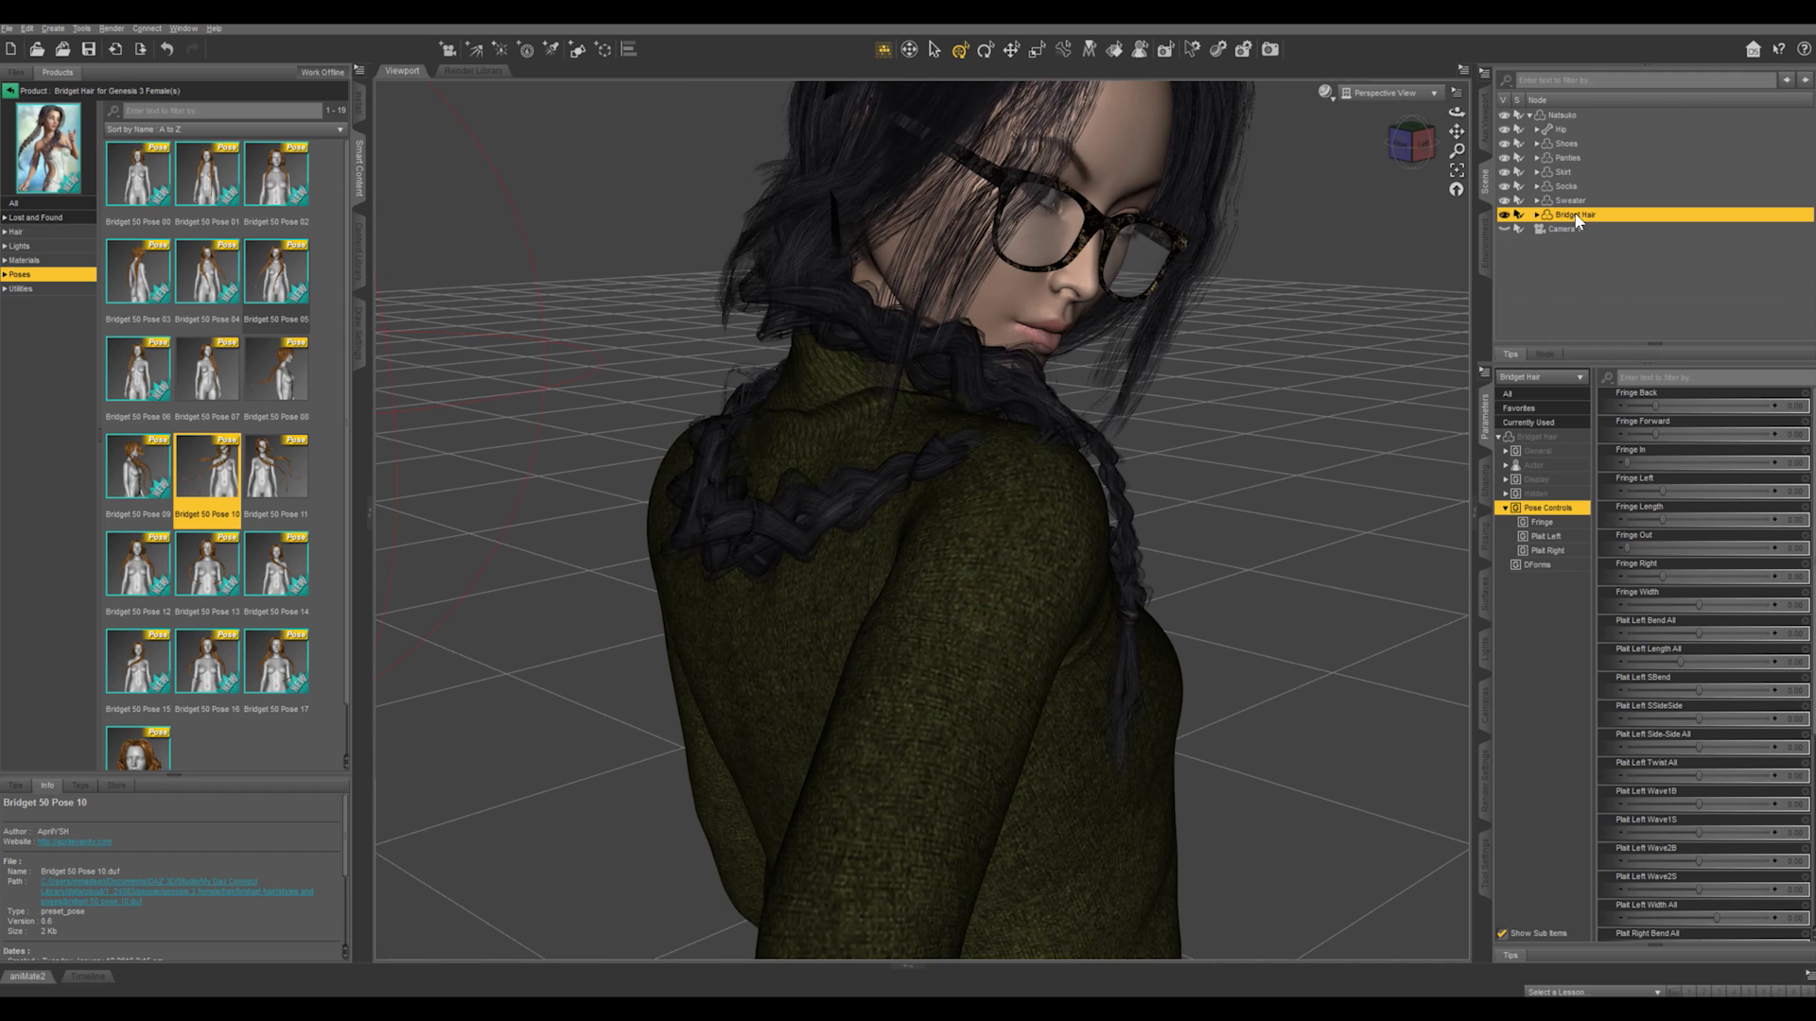
left_click(1505, 508)
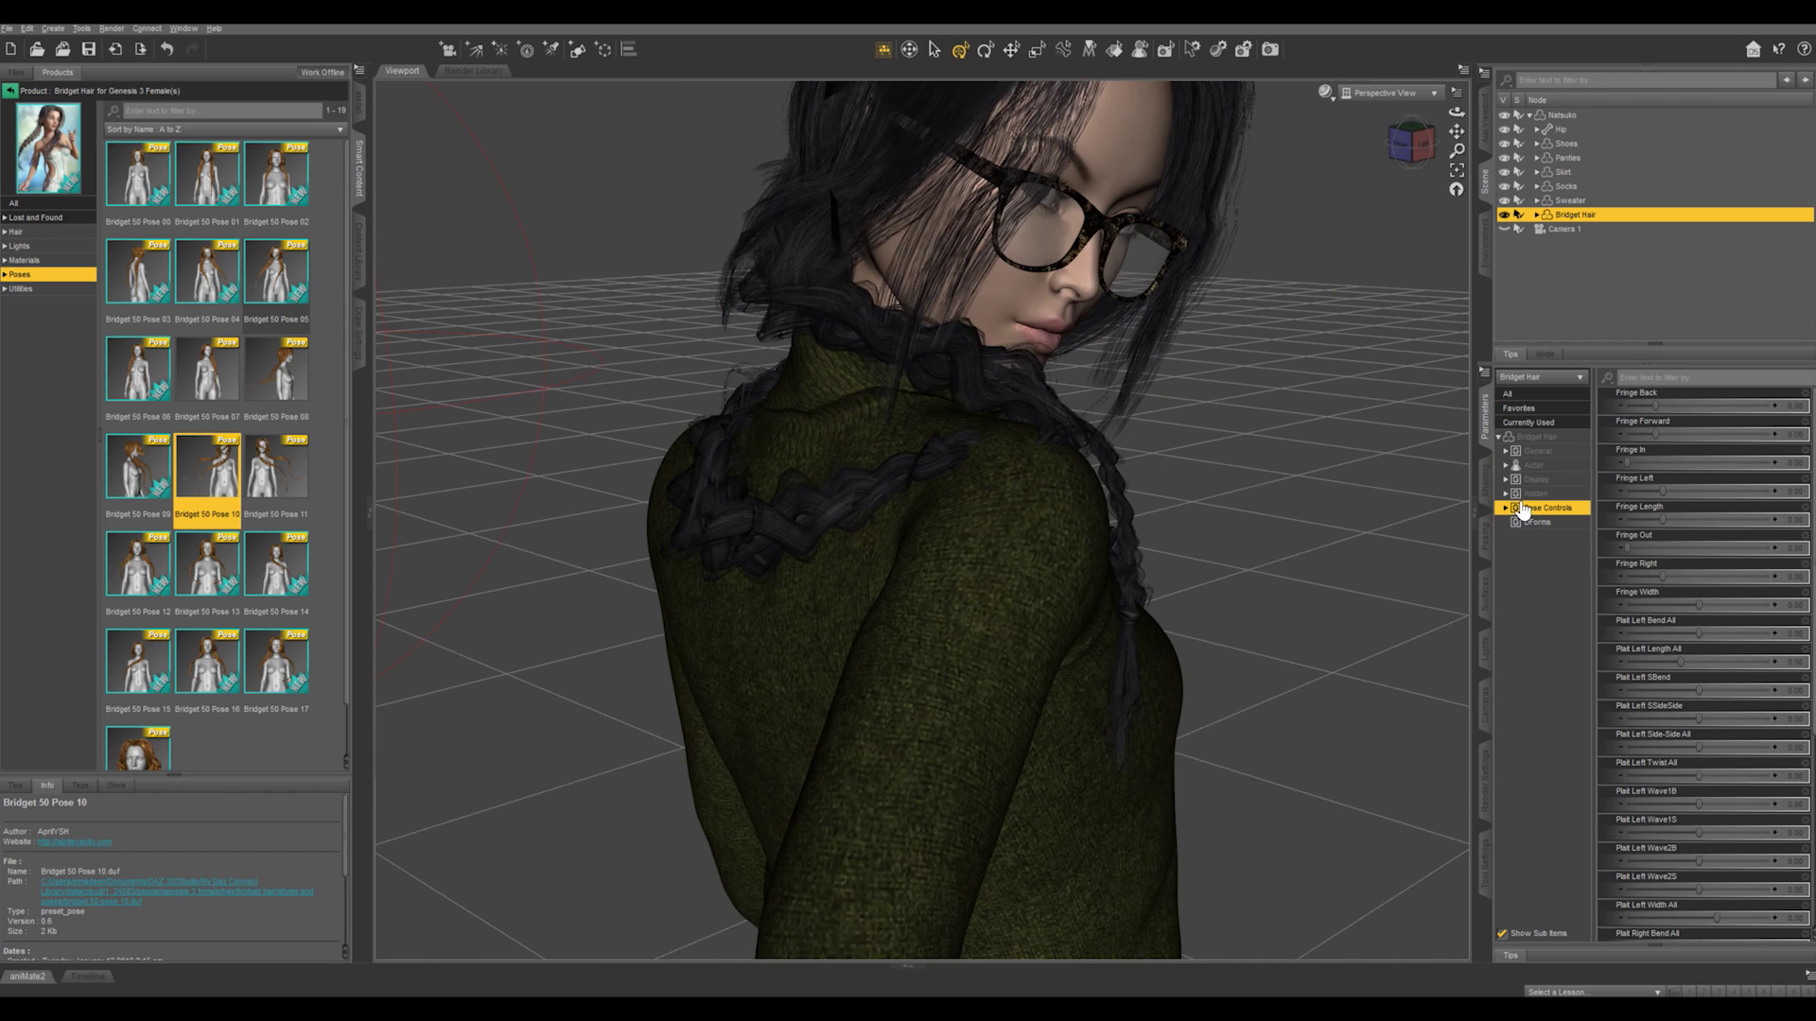
left_click(1505, 452)
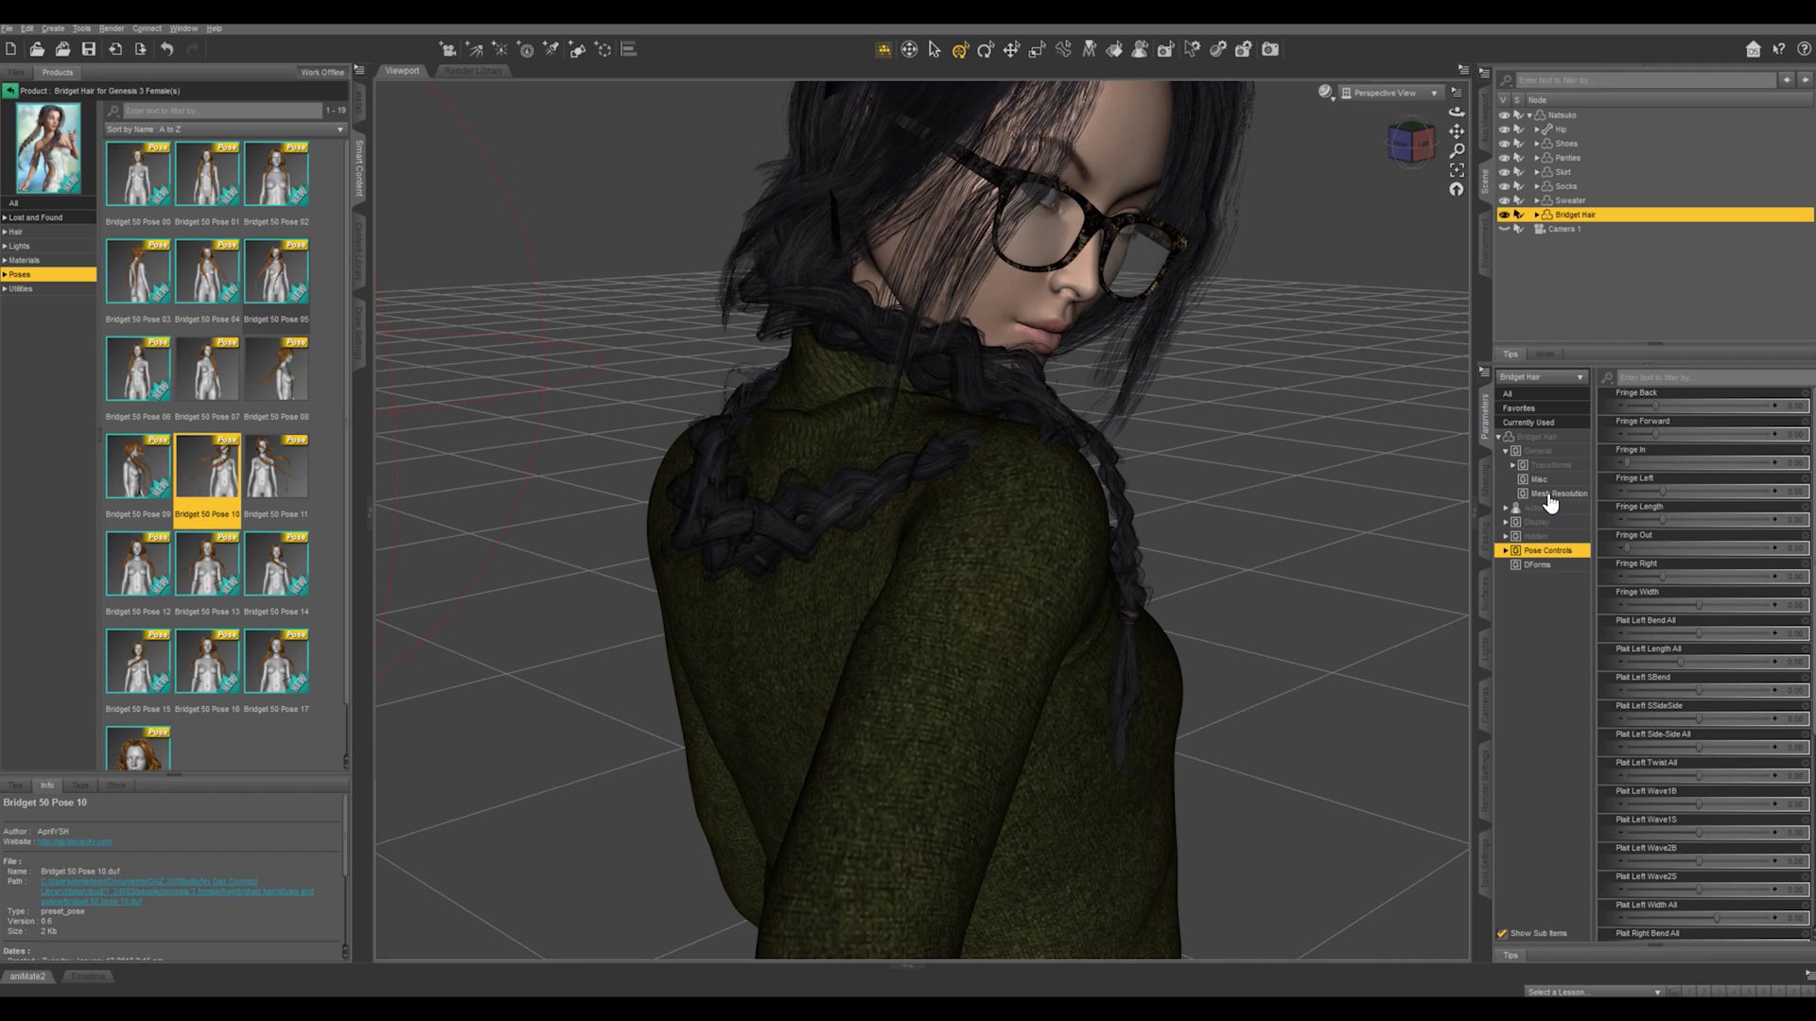
right_click(1485, 181)
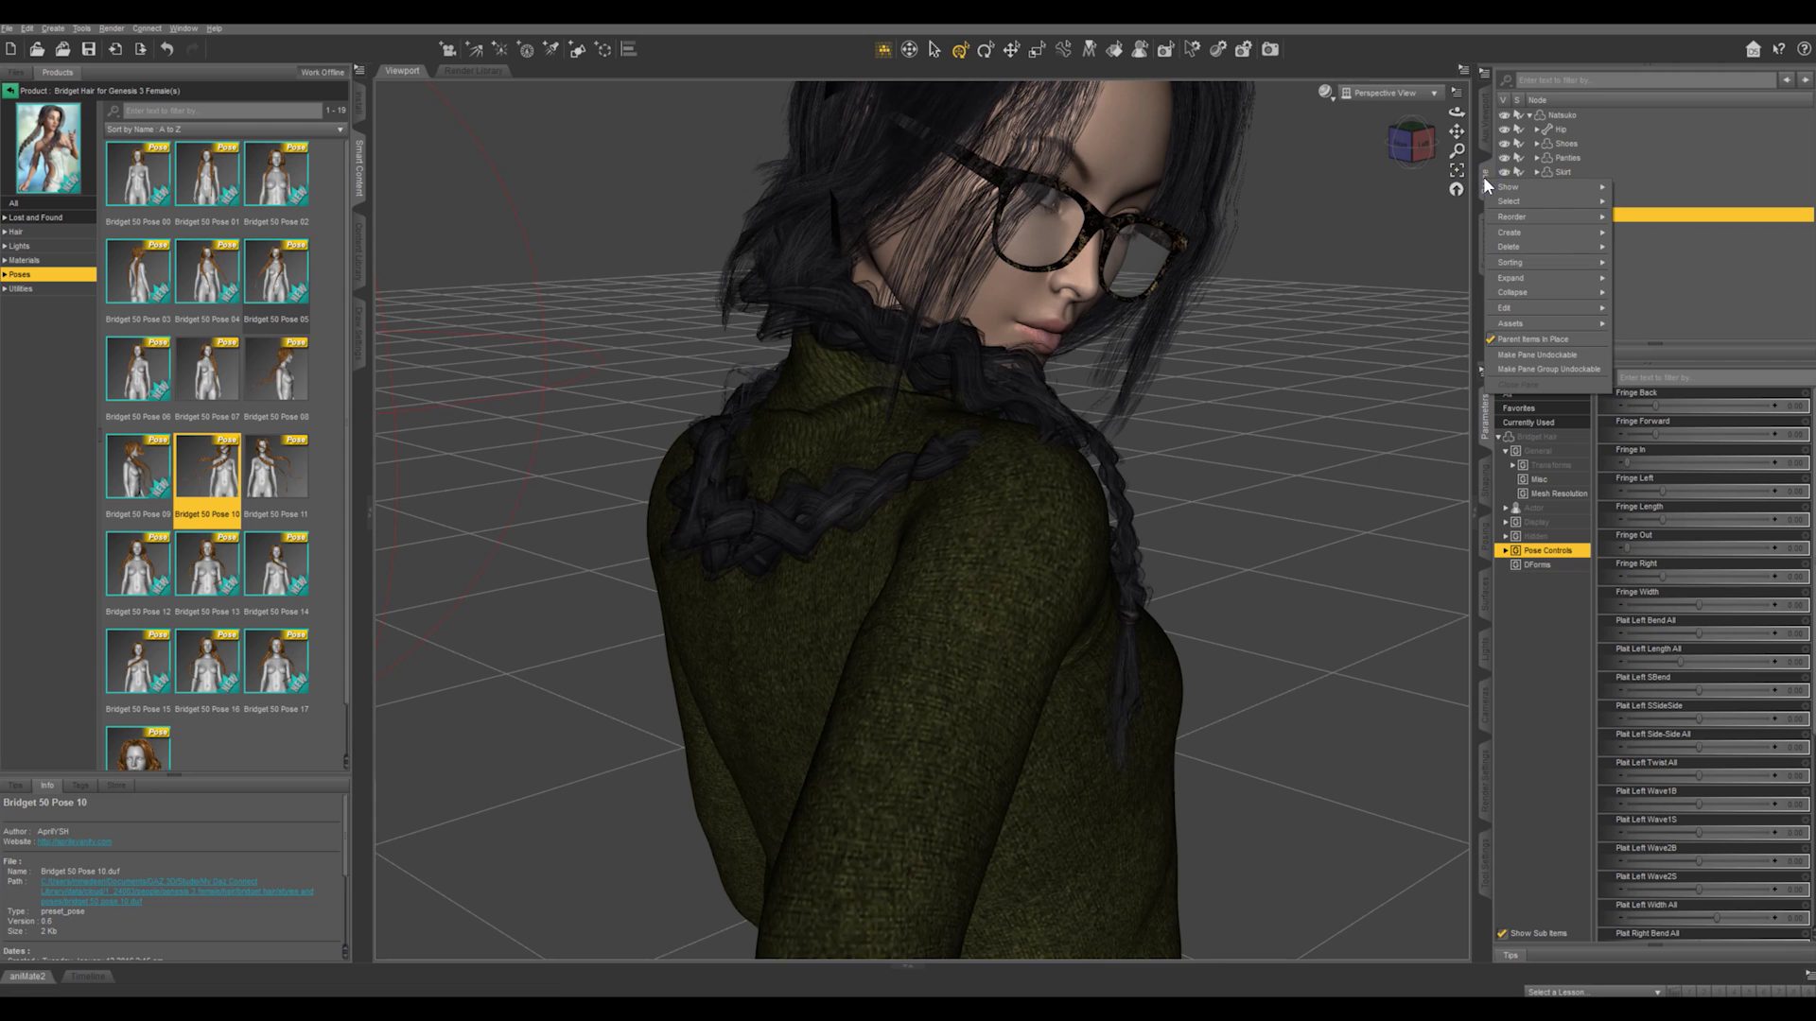
mouse_move(1534, 263)
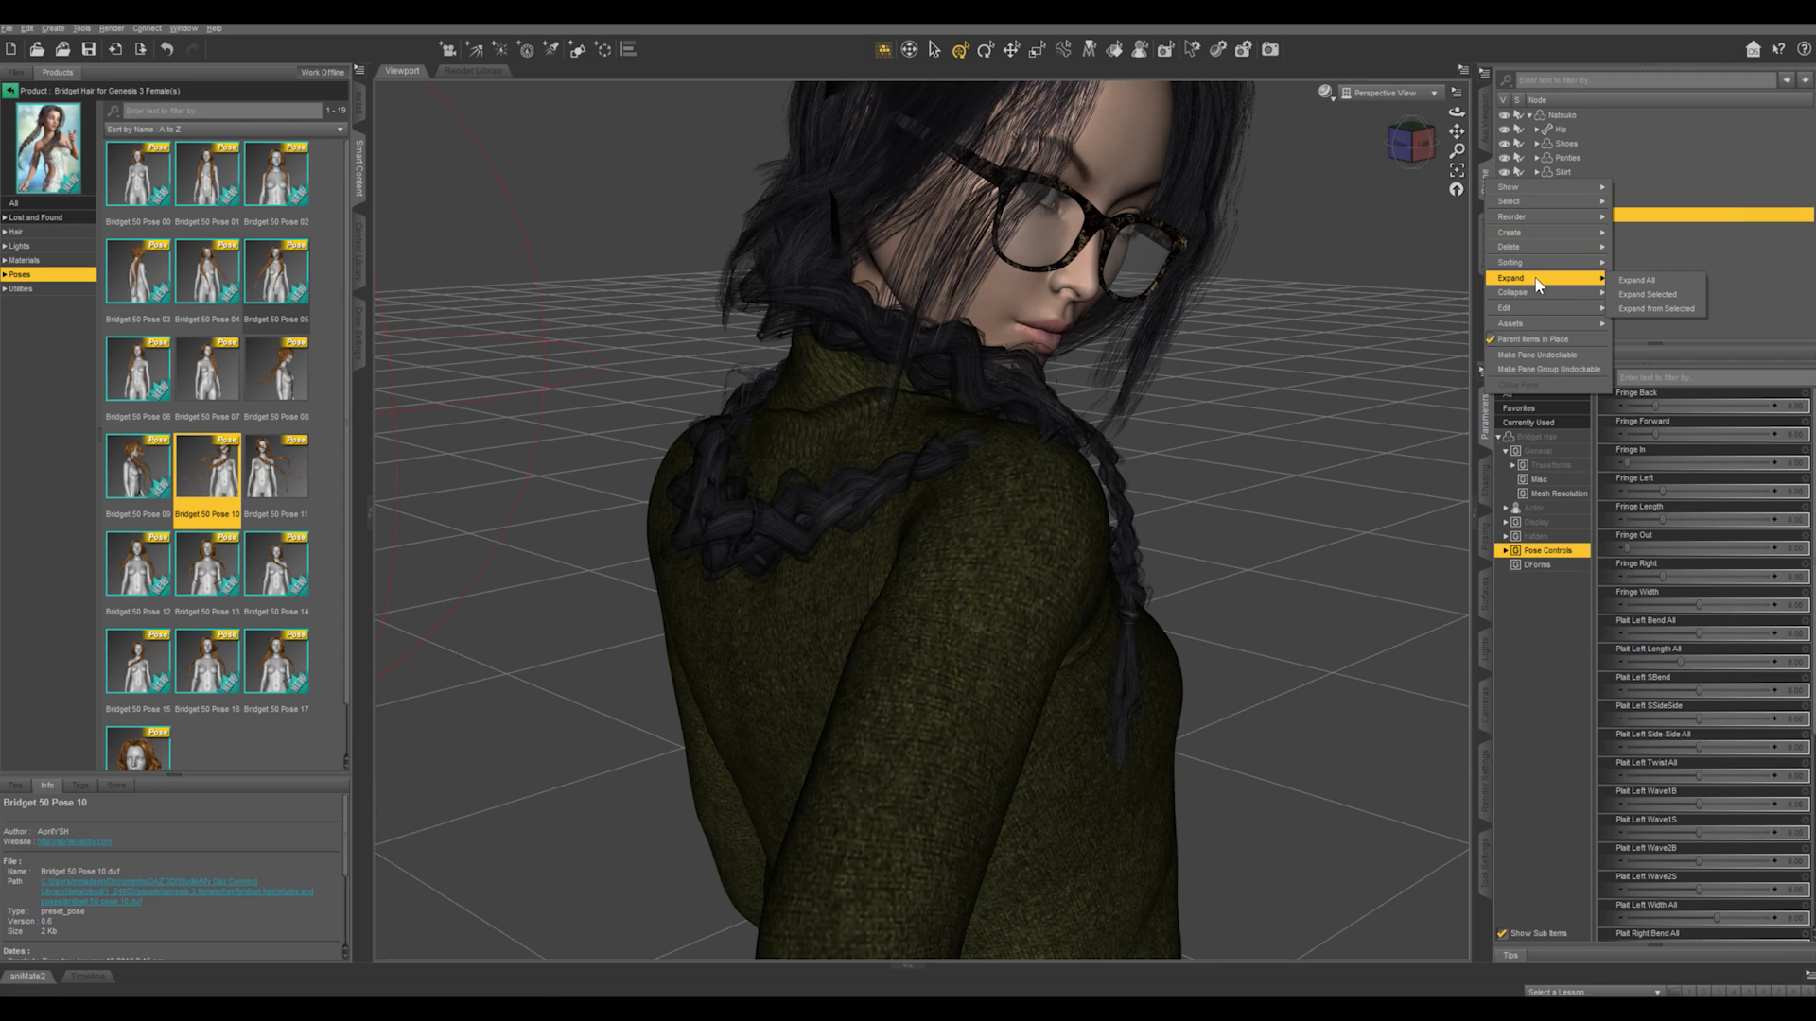
mouse_move(1541, 307)
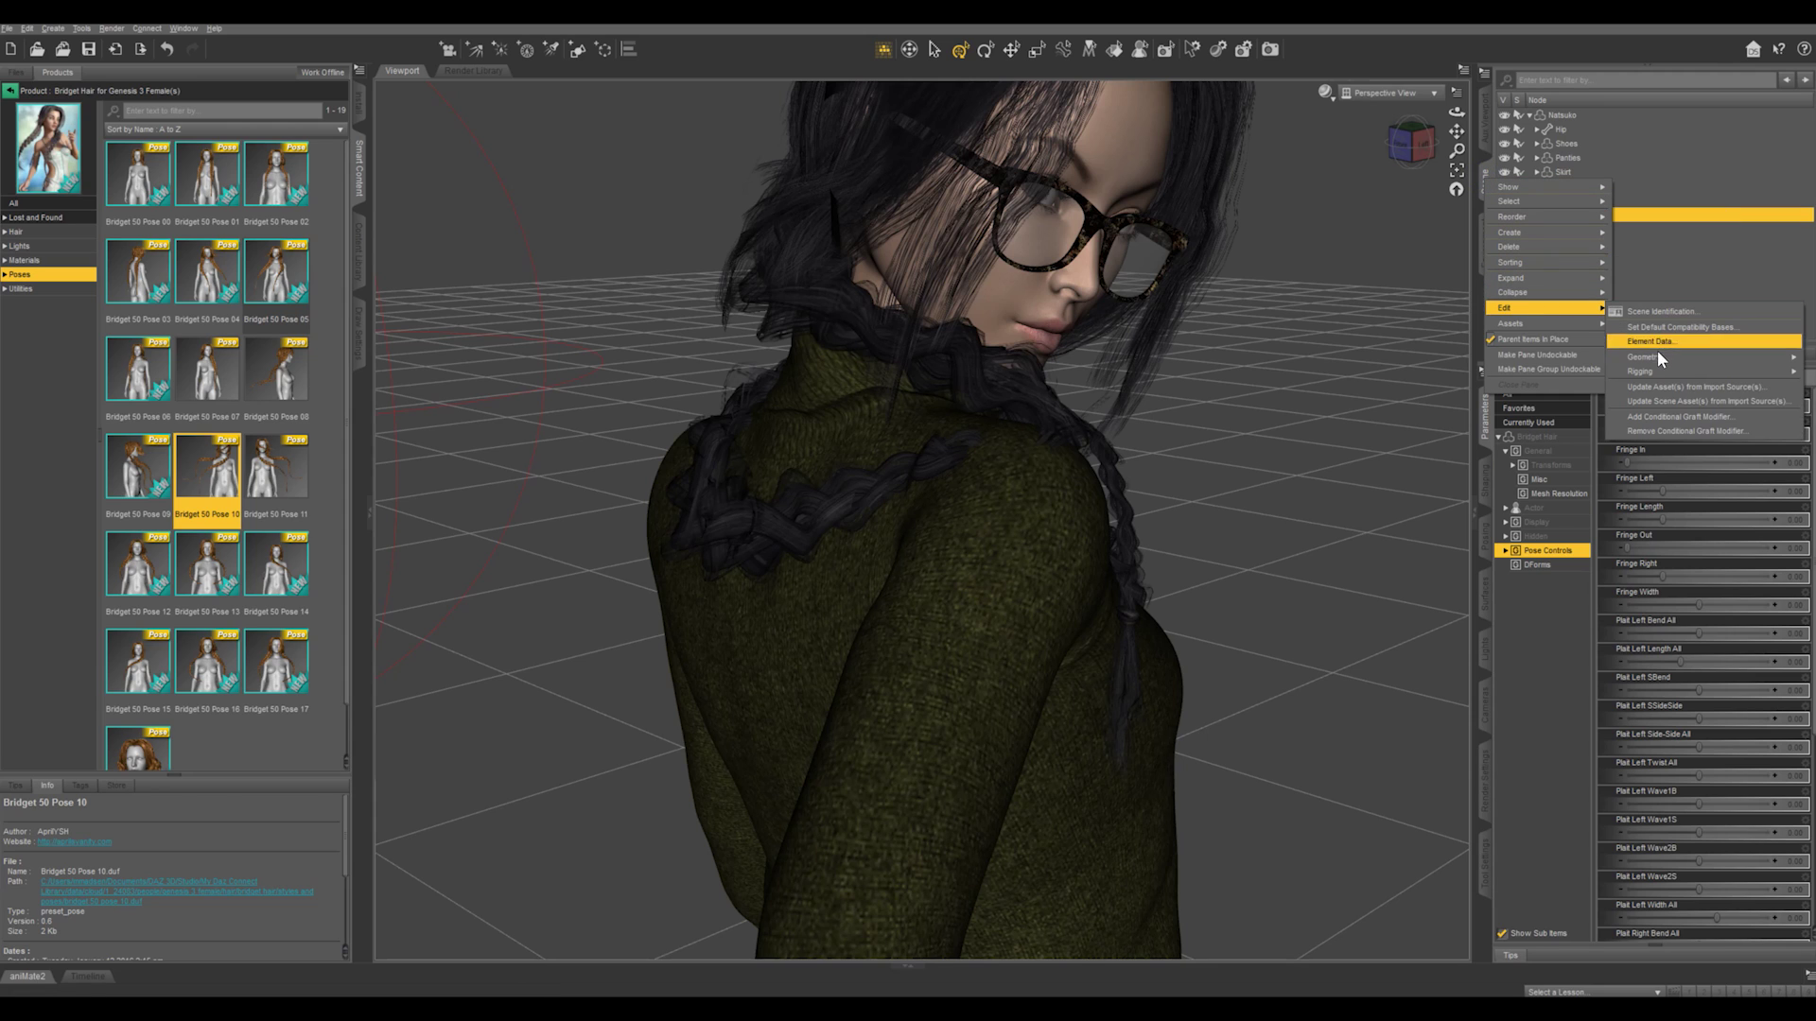
mouse_move(1657, 357)
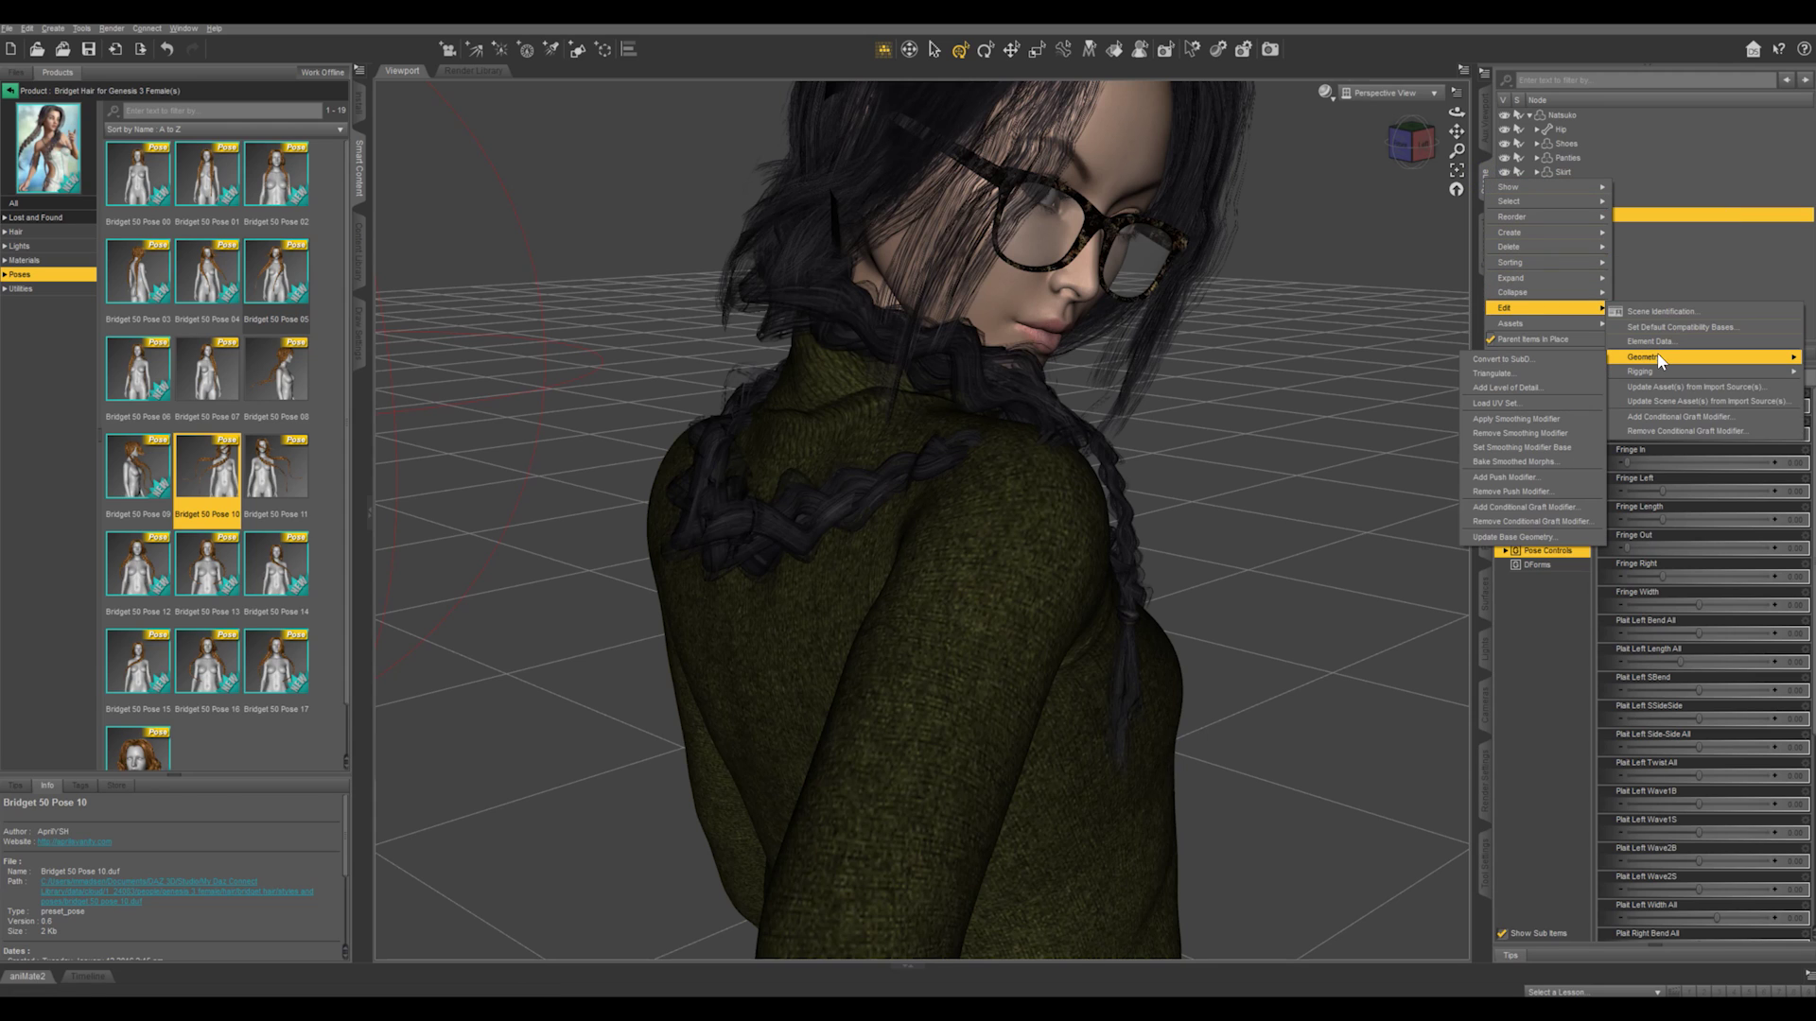
left_click(1539, 417)
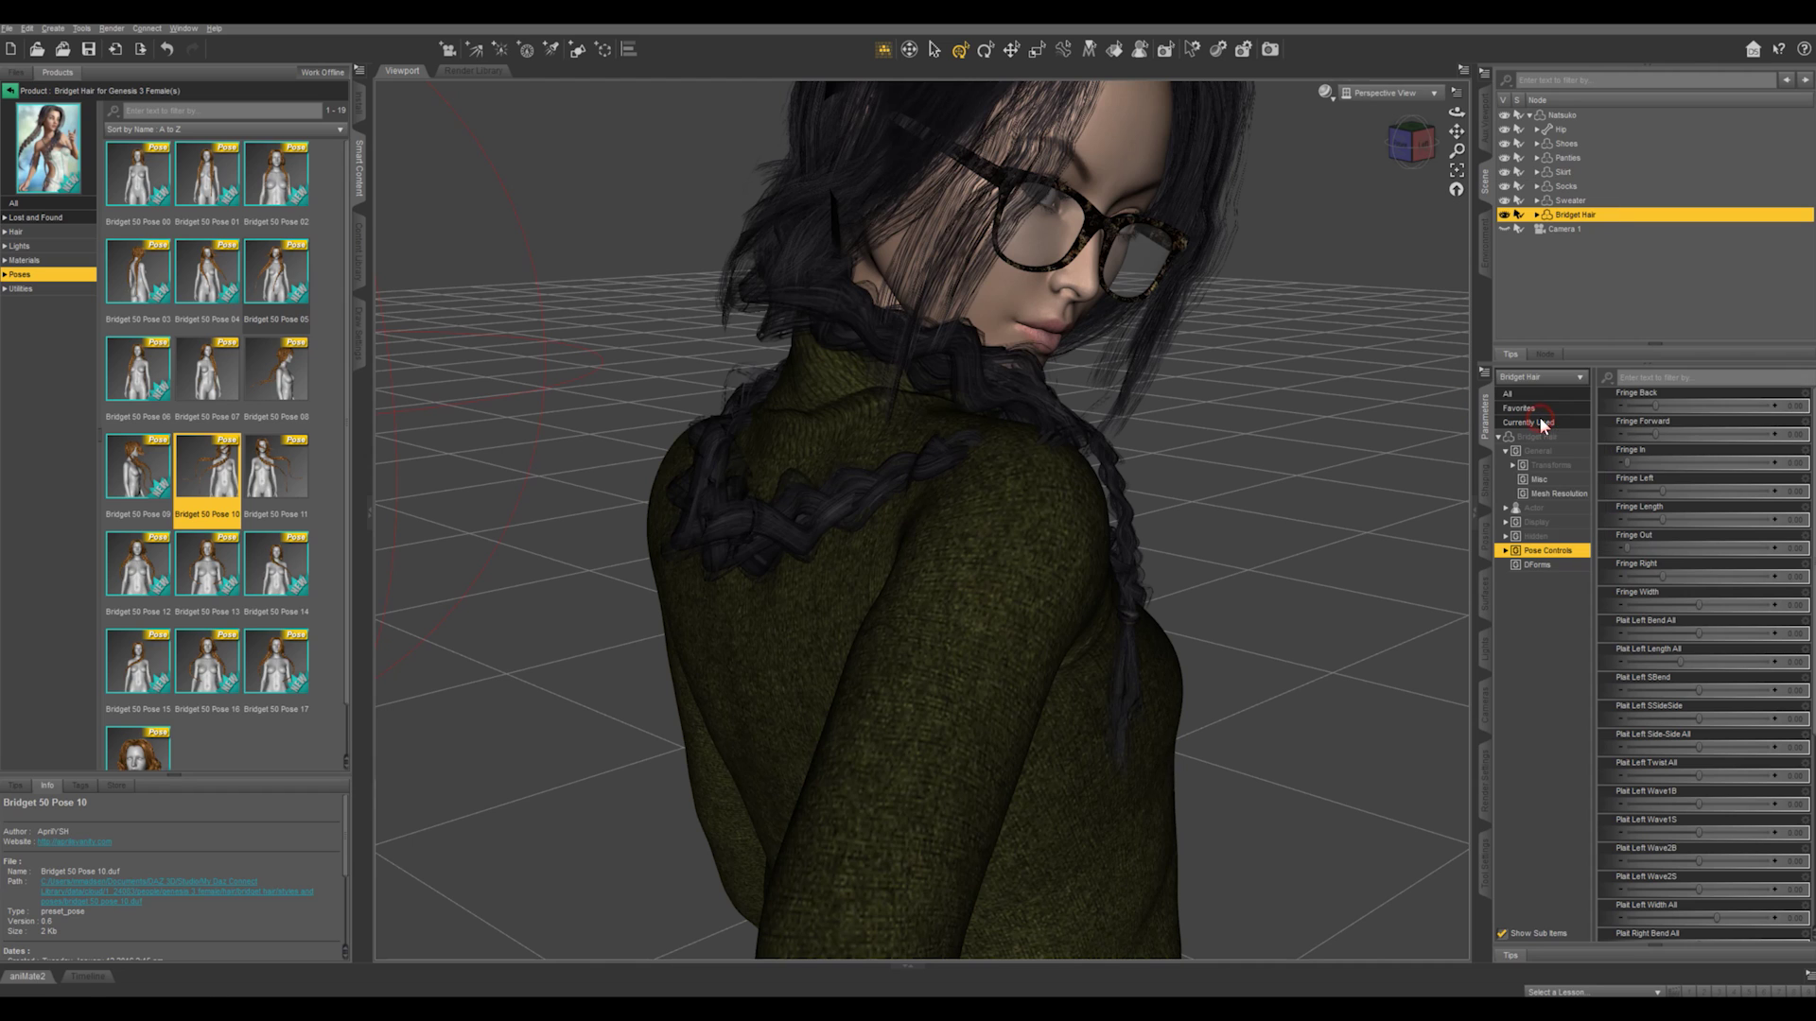
In the hair's Mesh Smoothing settings, change the Collision Item to the Sweater.
left_click(1505, 451)
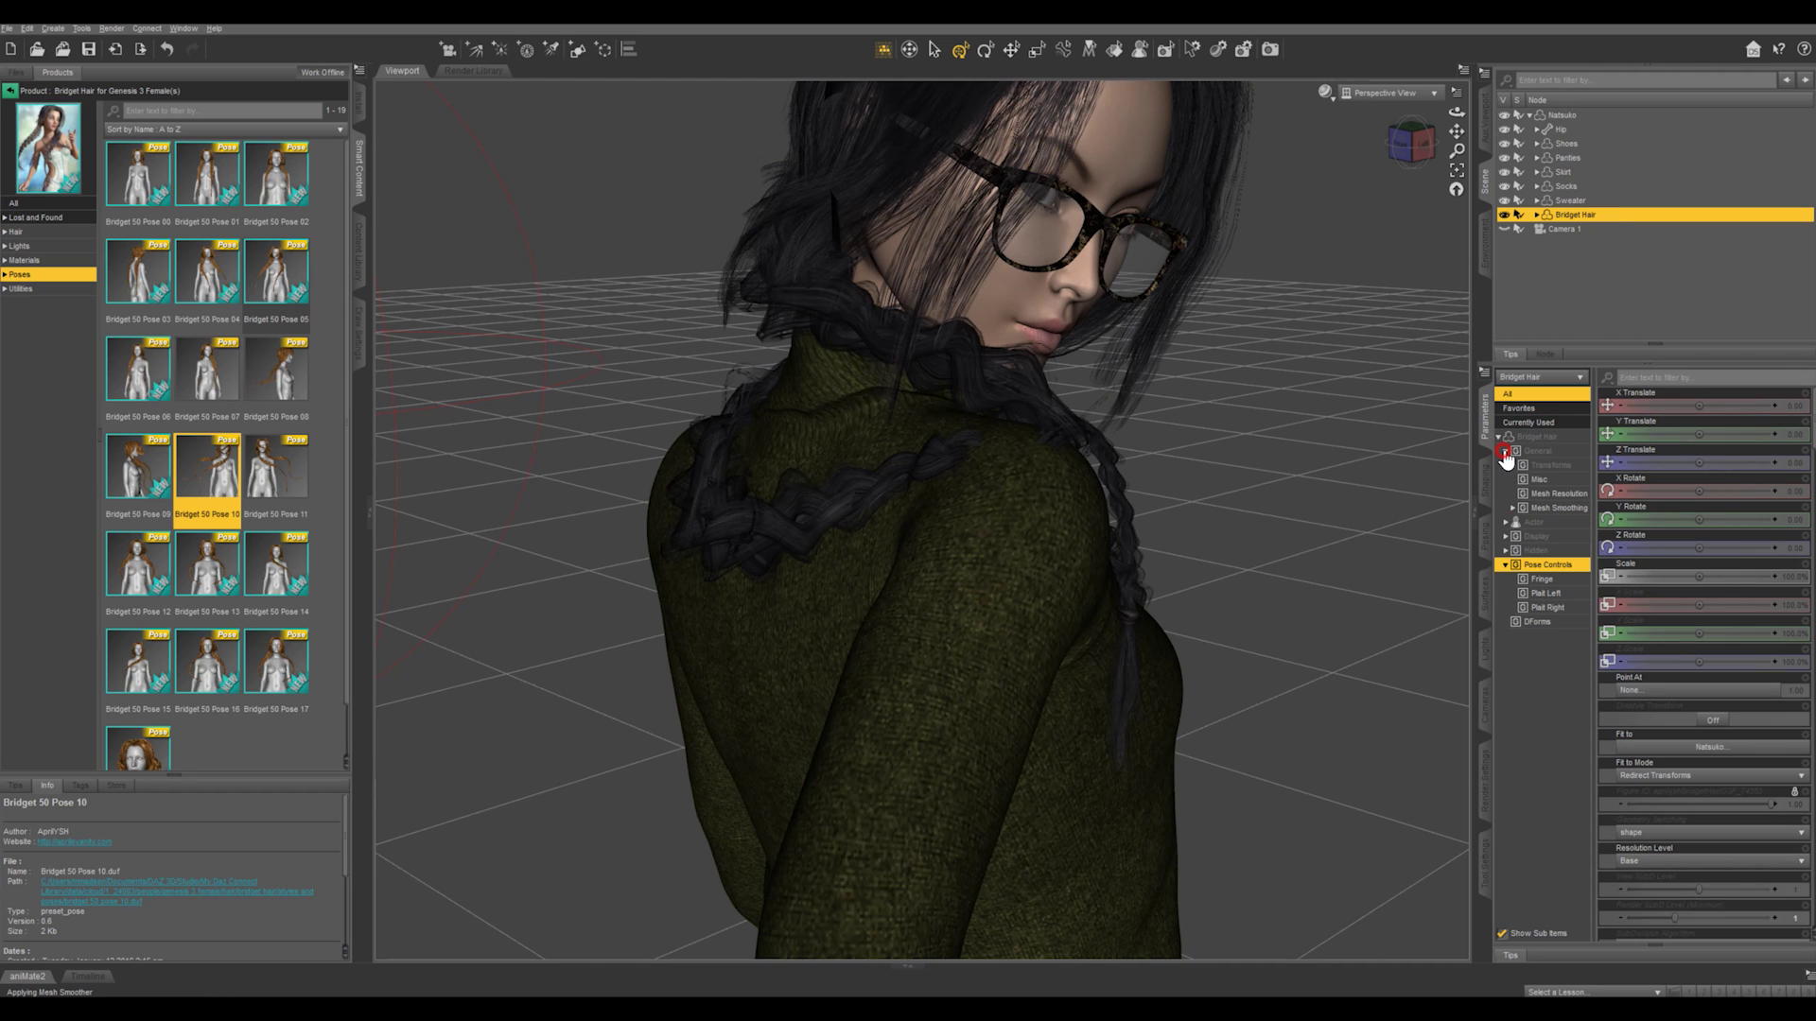
left_click(1562, 510)
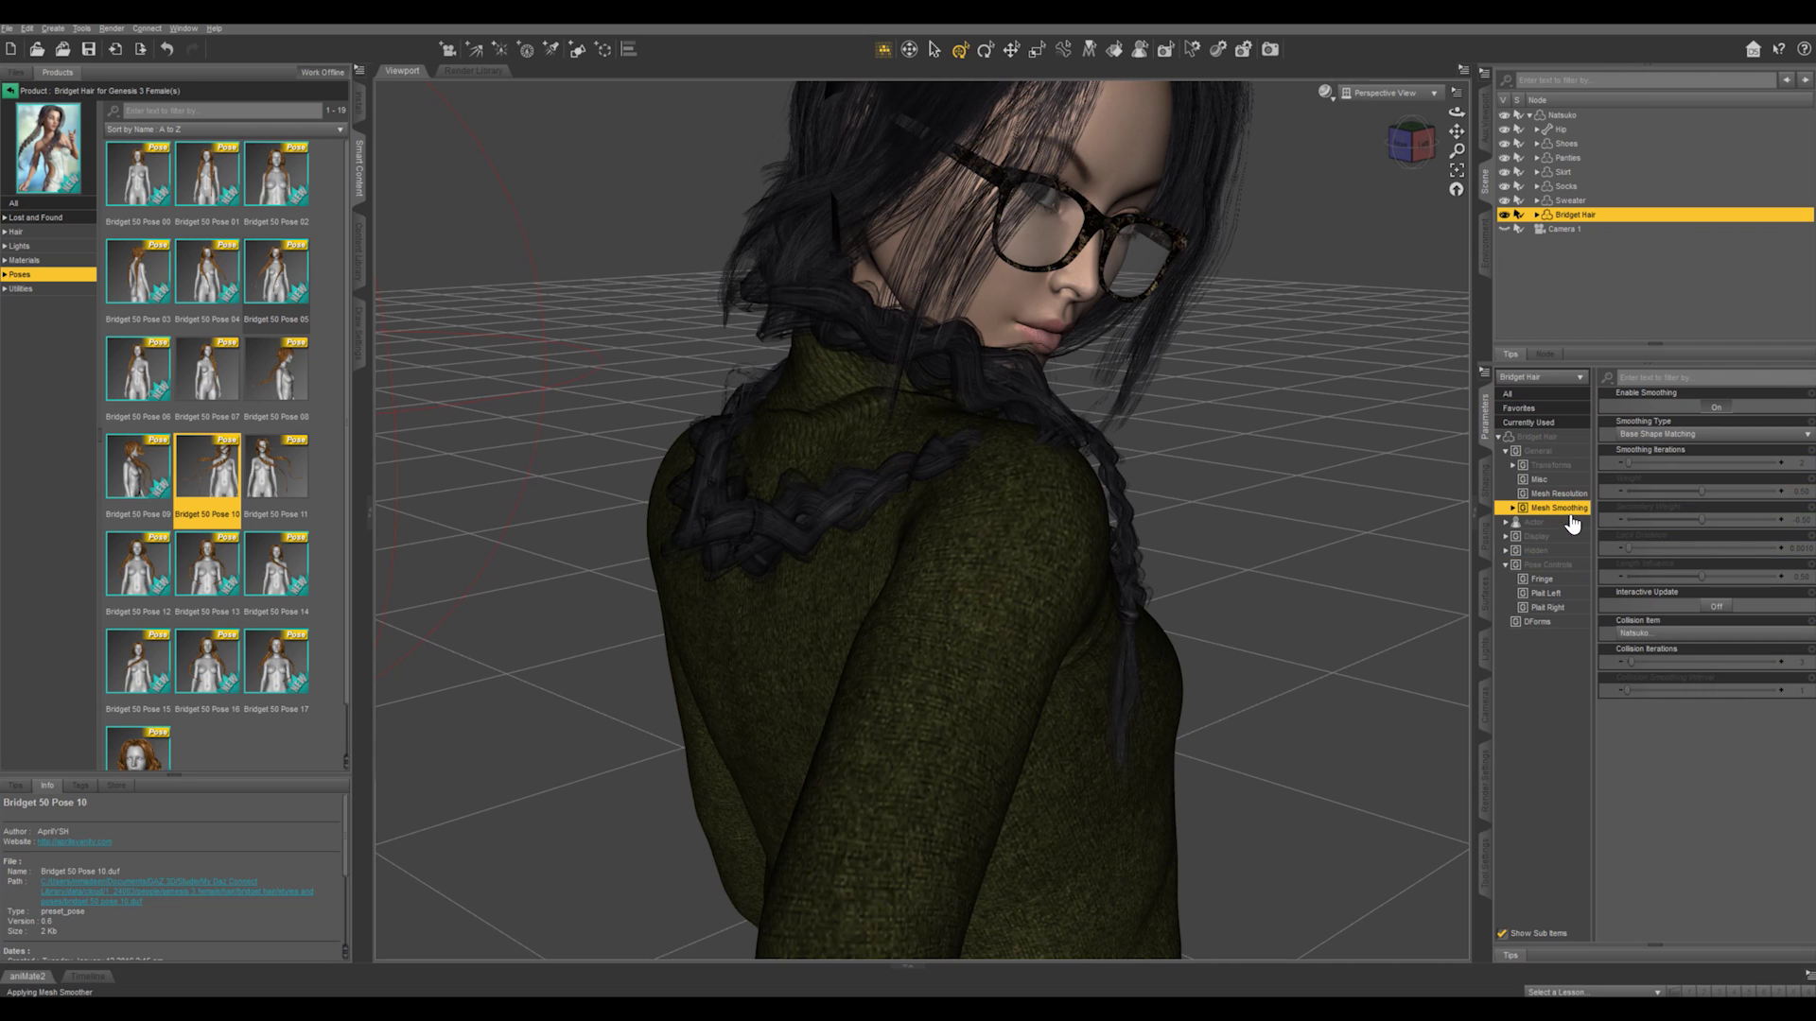
left_click(1650, 632)
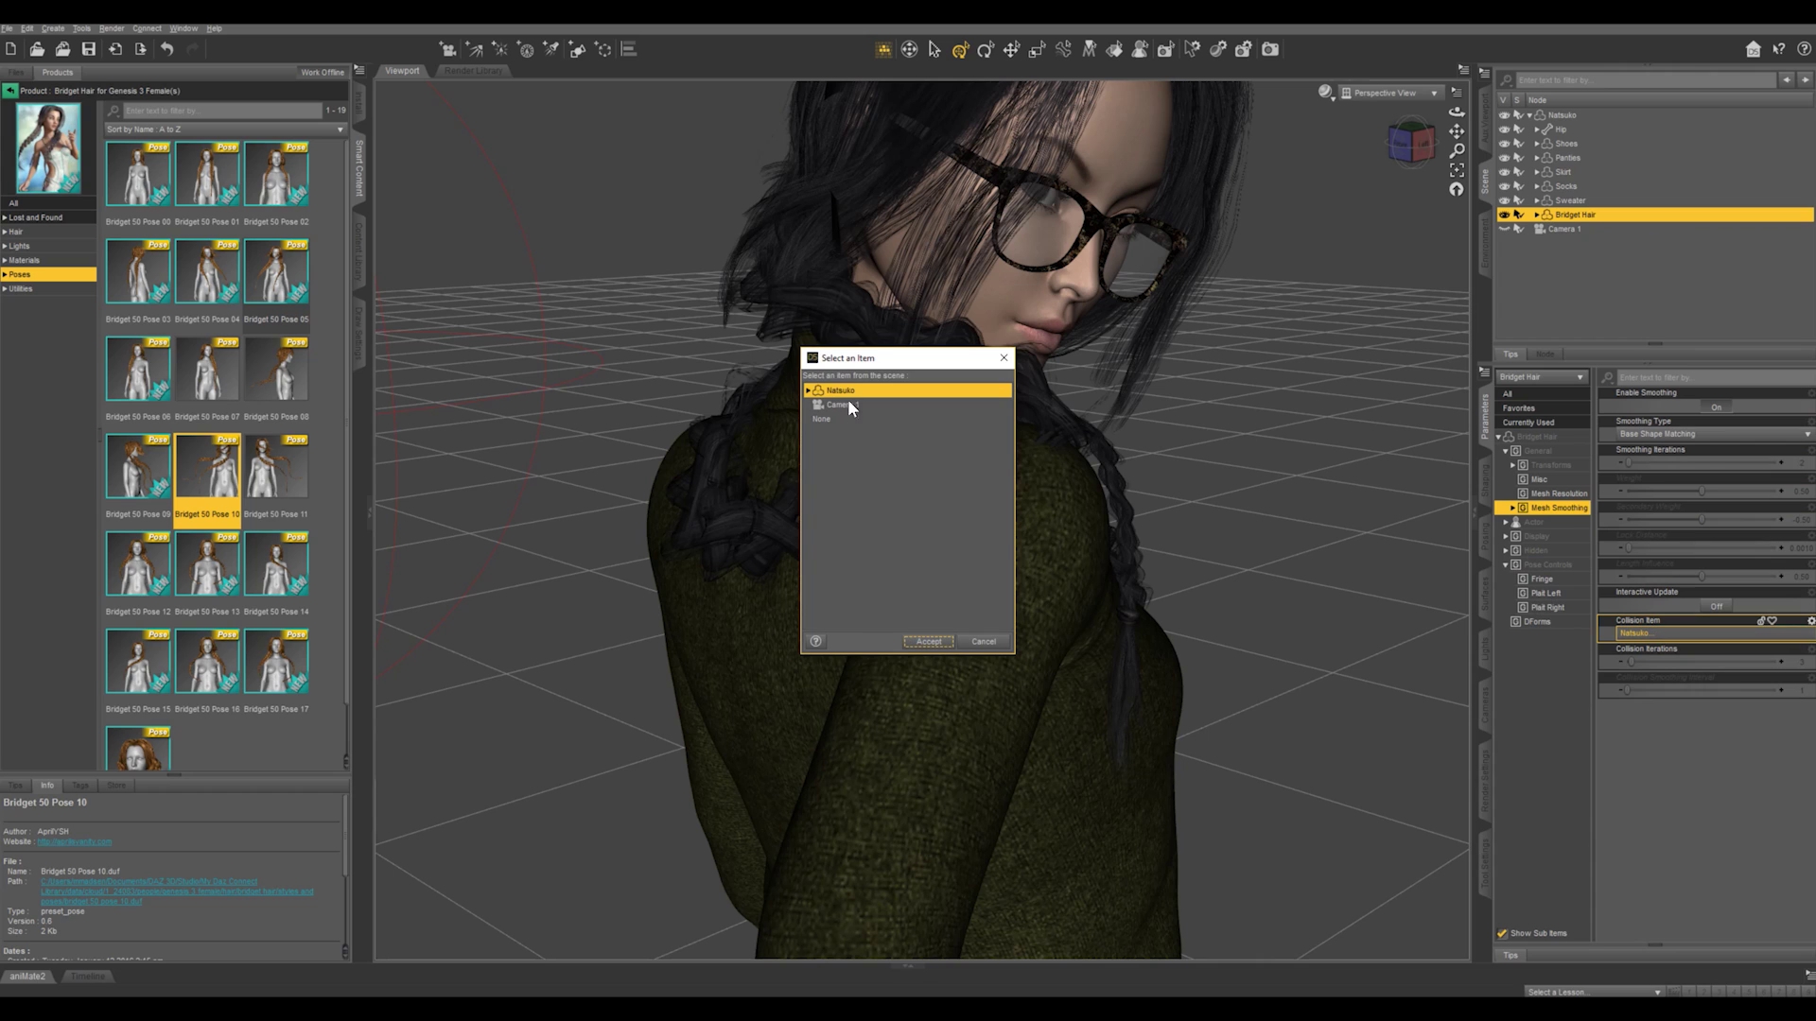
left_click(808, 390)
left_click(846, 478)
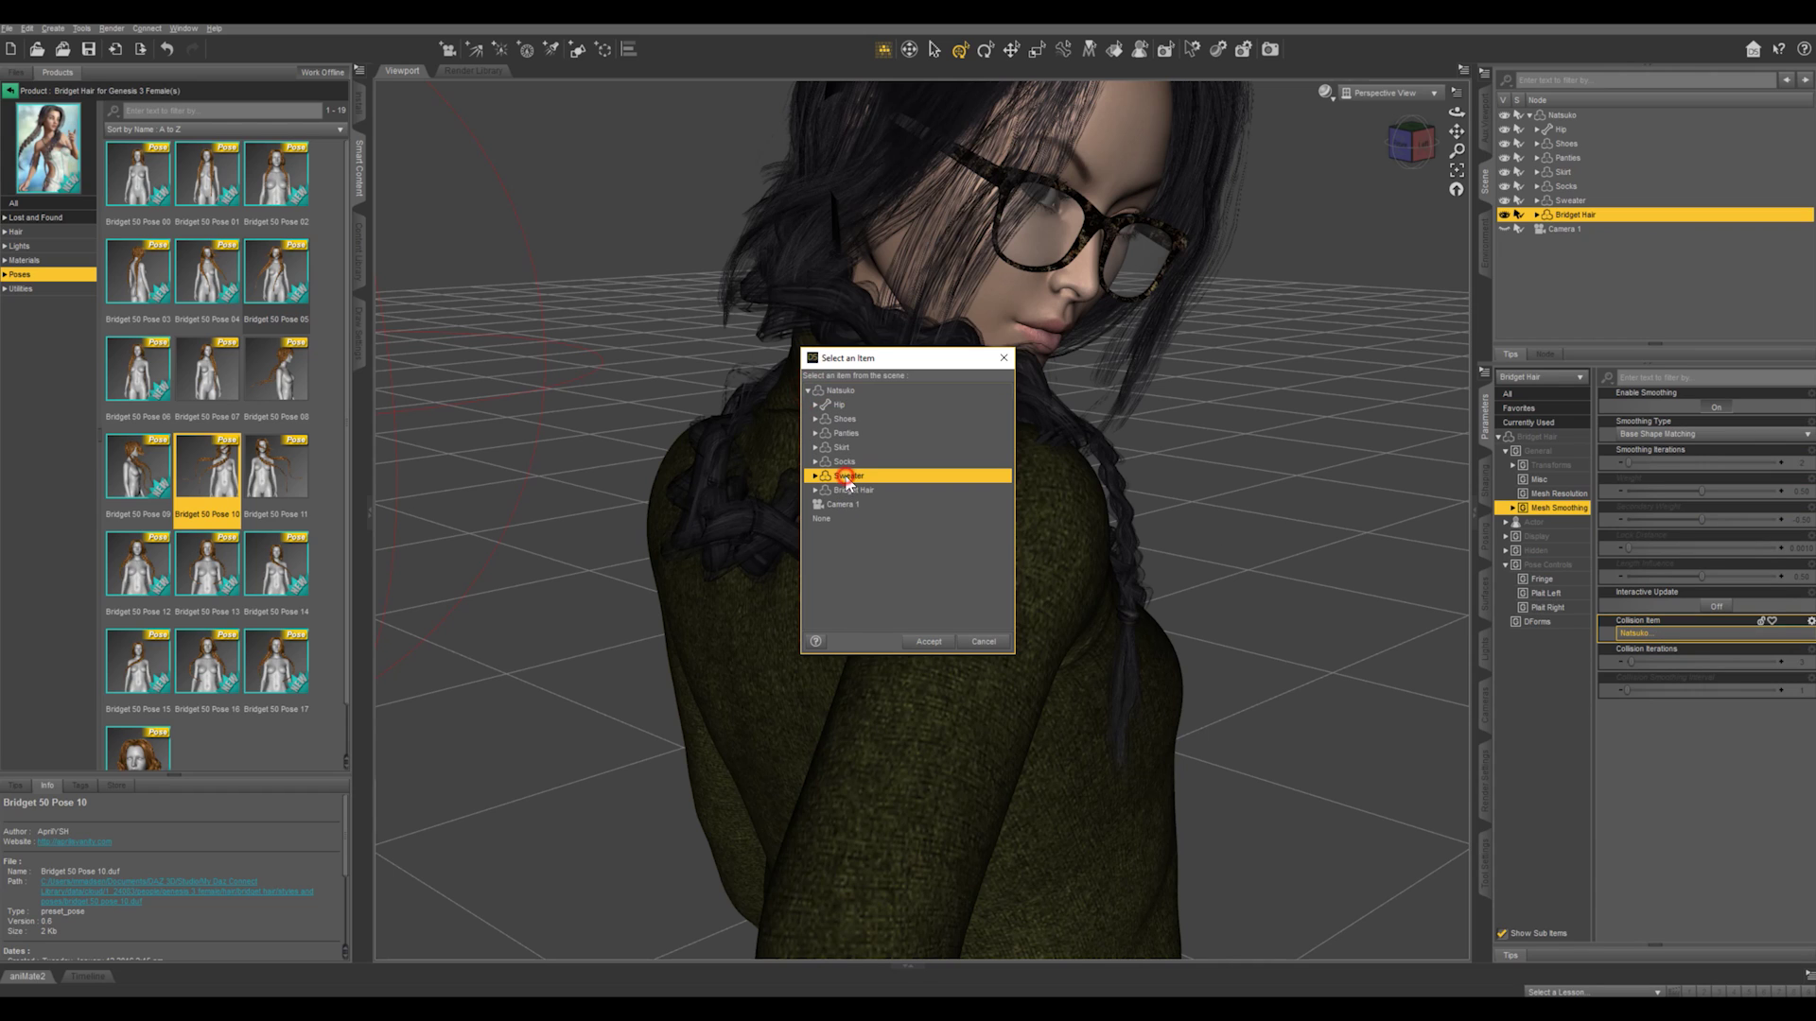
left_click(929, 643)
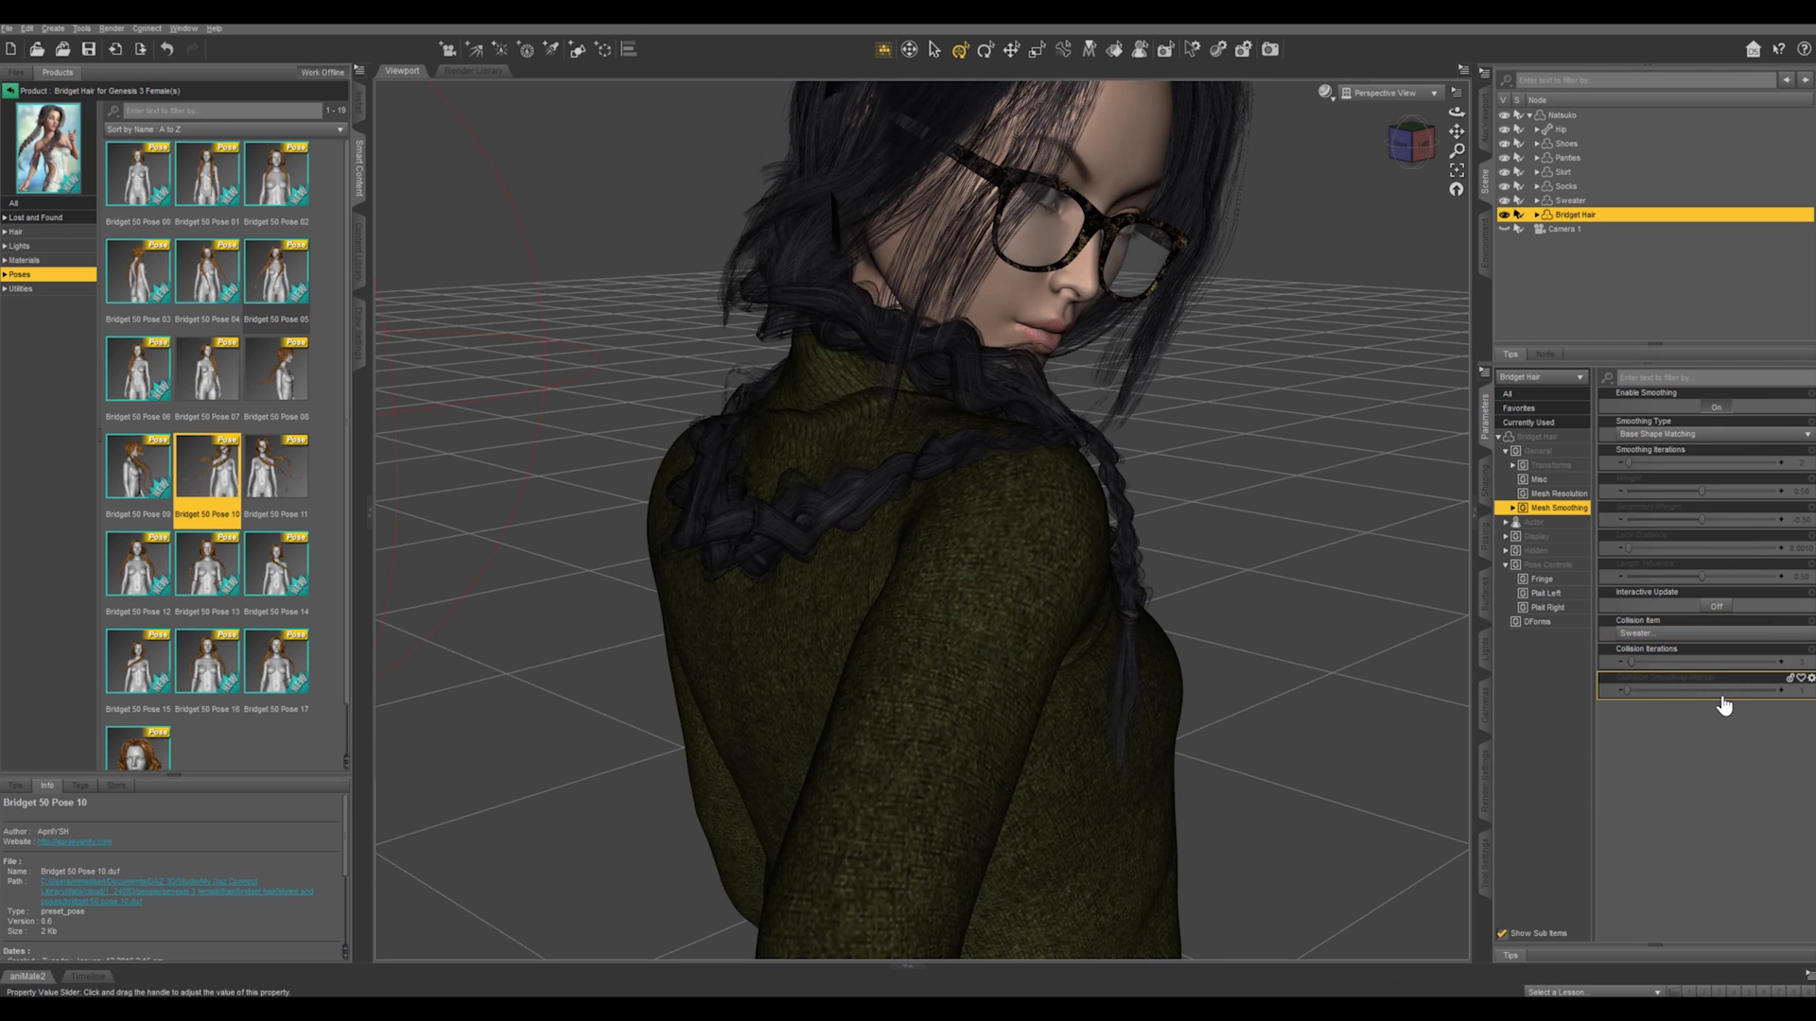
Raise the hair's Collision Iterations and view the braid on the shoulder from another angle.
left_click(1802, 662)
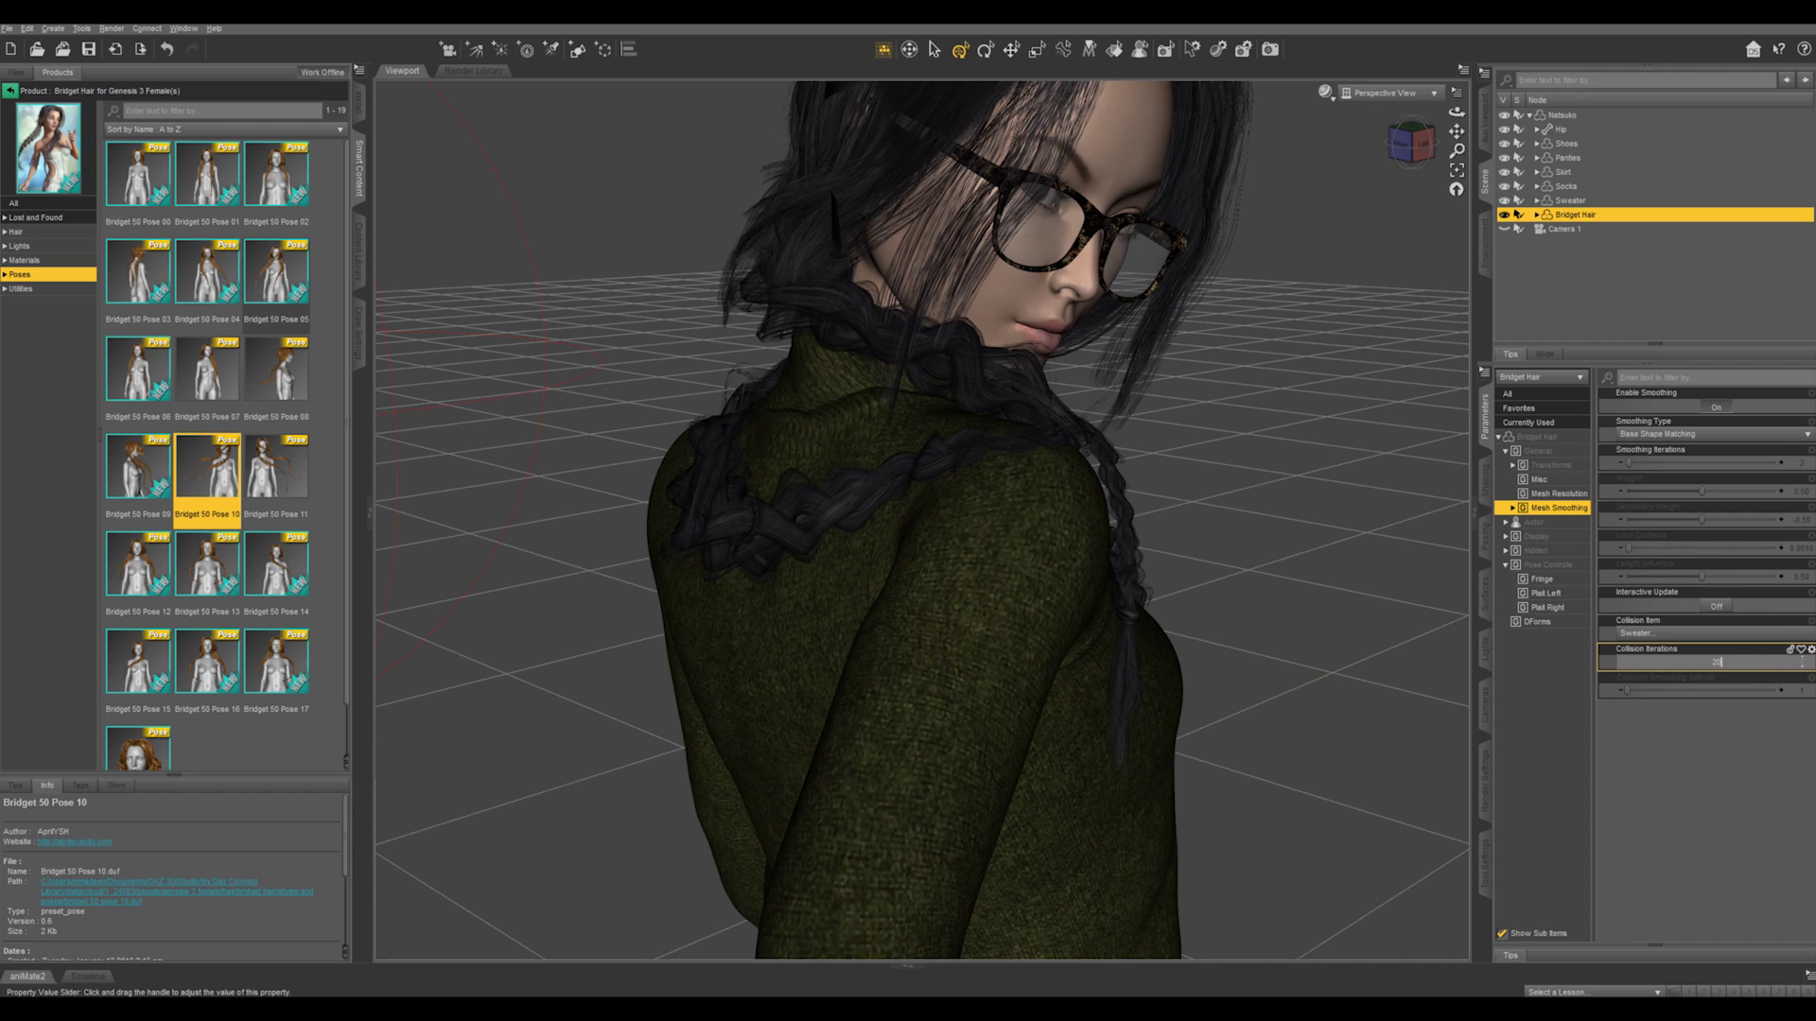
key("Return")
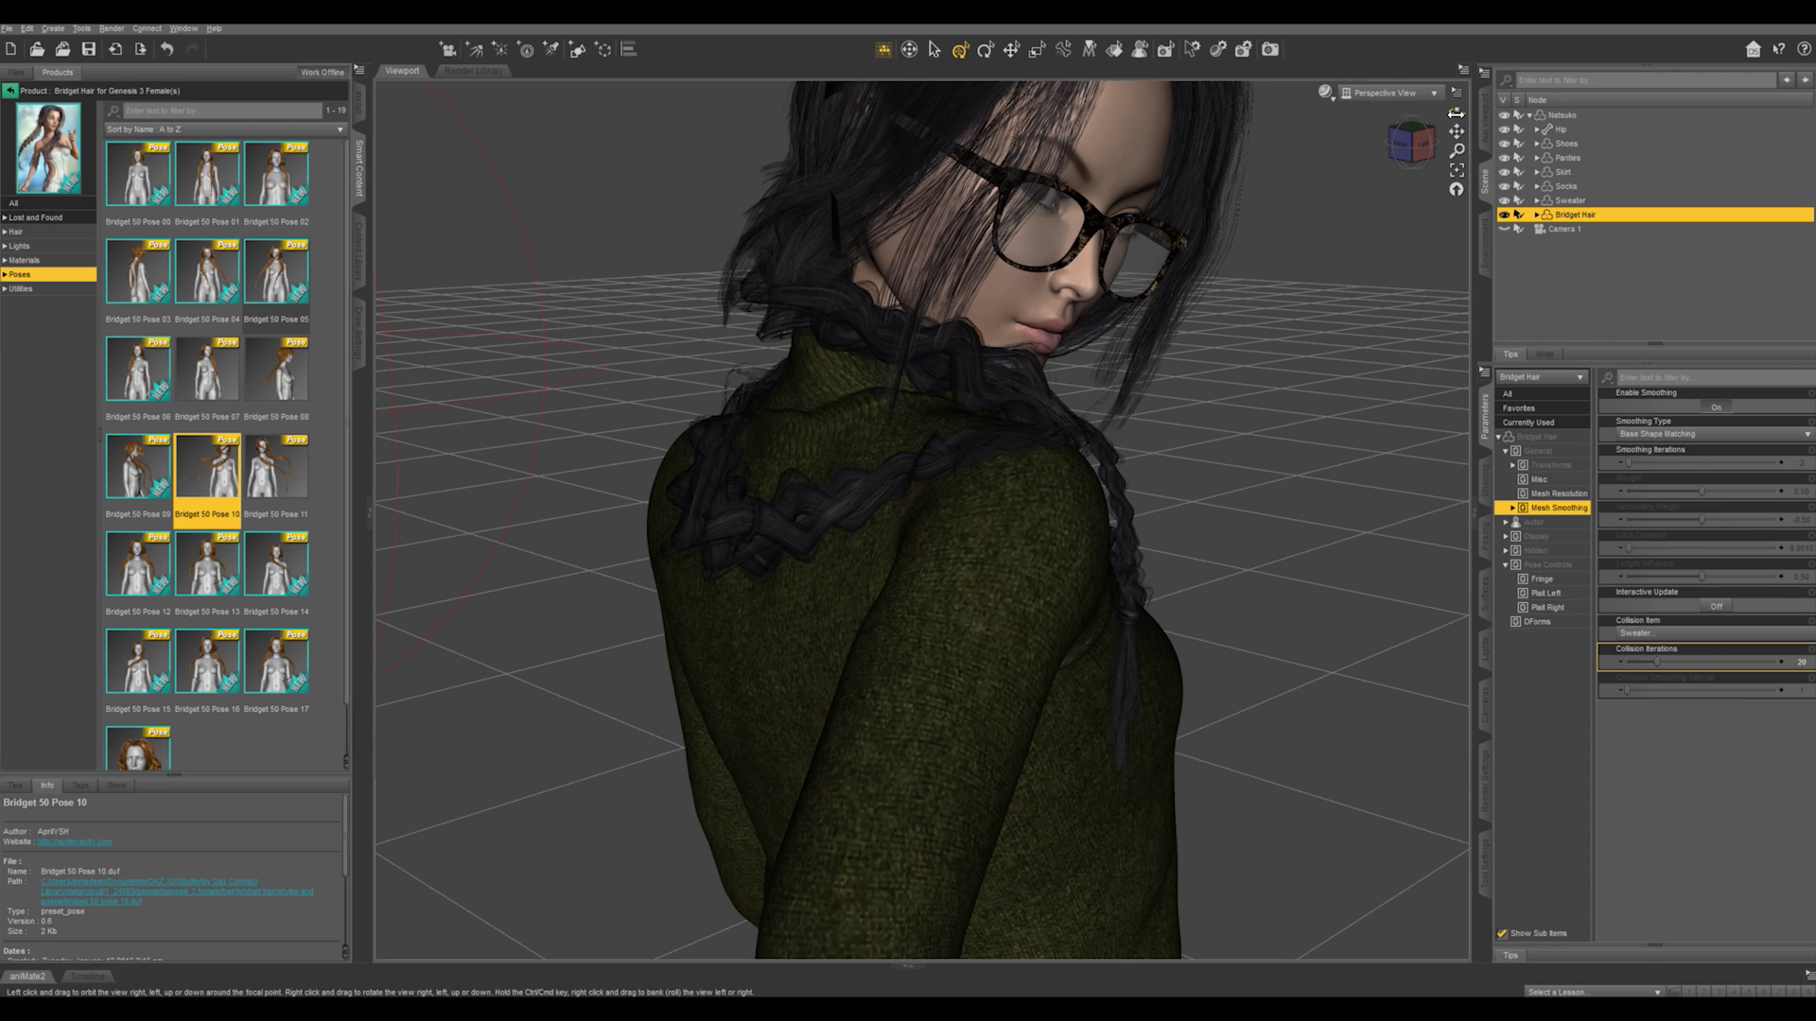
mouse_move(1456, 112)
left_mouse_down()
mouse_move(1305, 120)
mouse_move(1452, 135)
left_mouse_up()
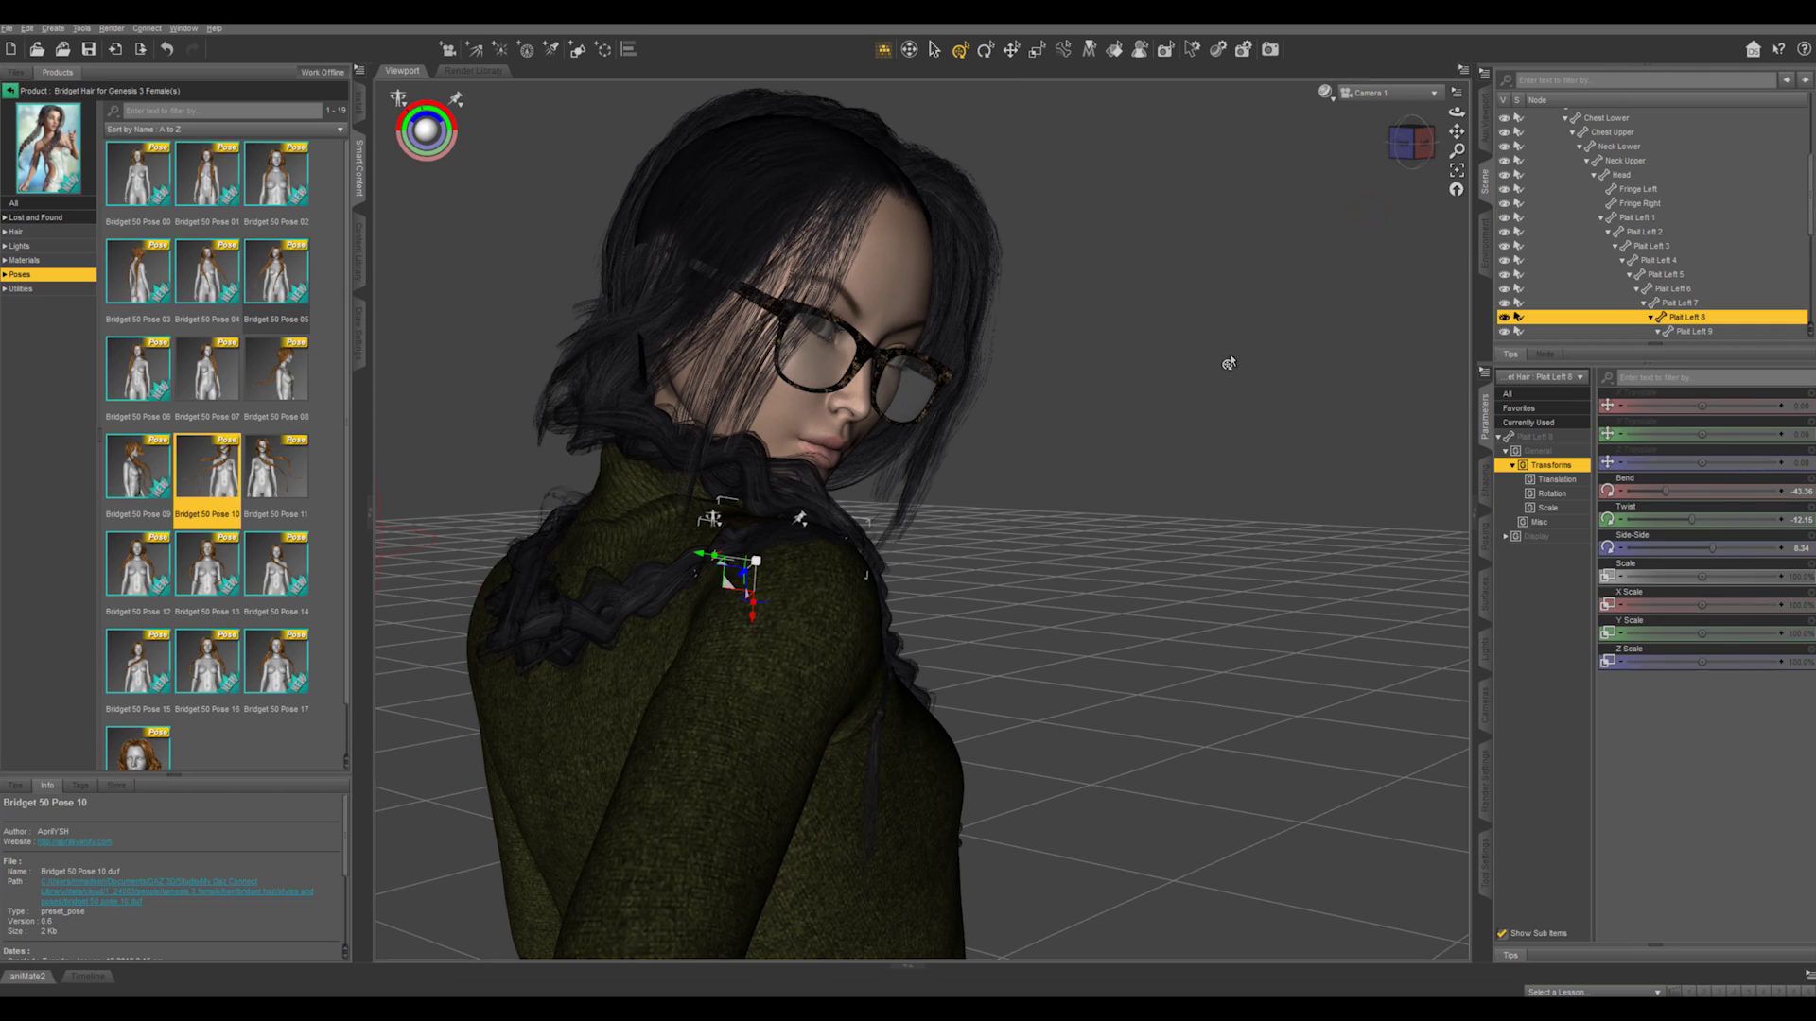
Deselect the braid bone and choose another draw style for the Camera 1 view.
left_click(1228, 363)
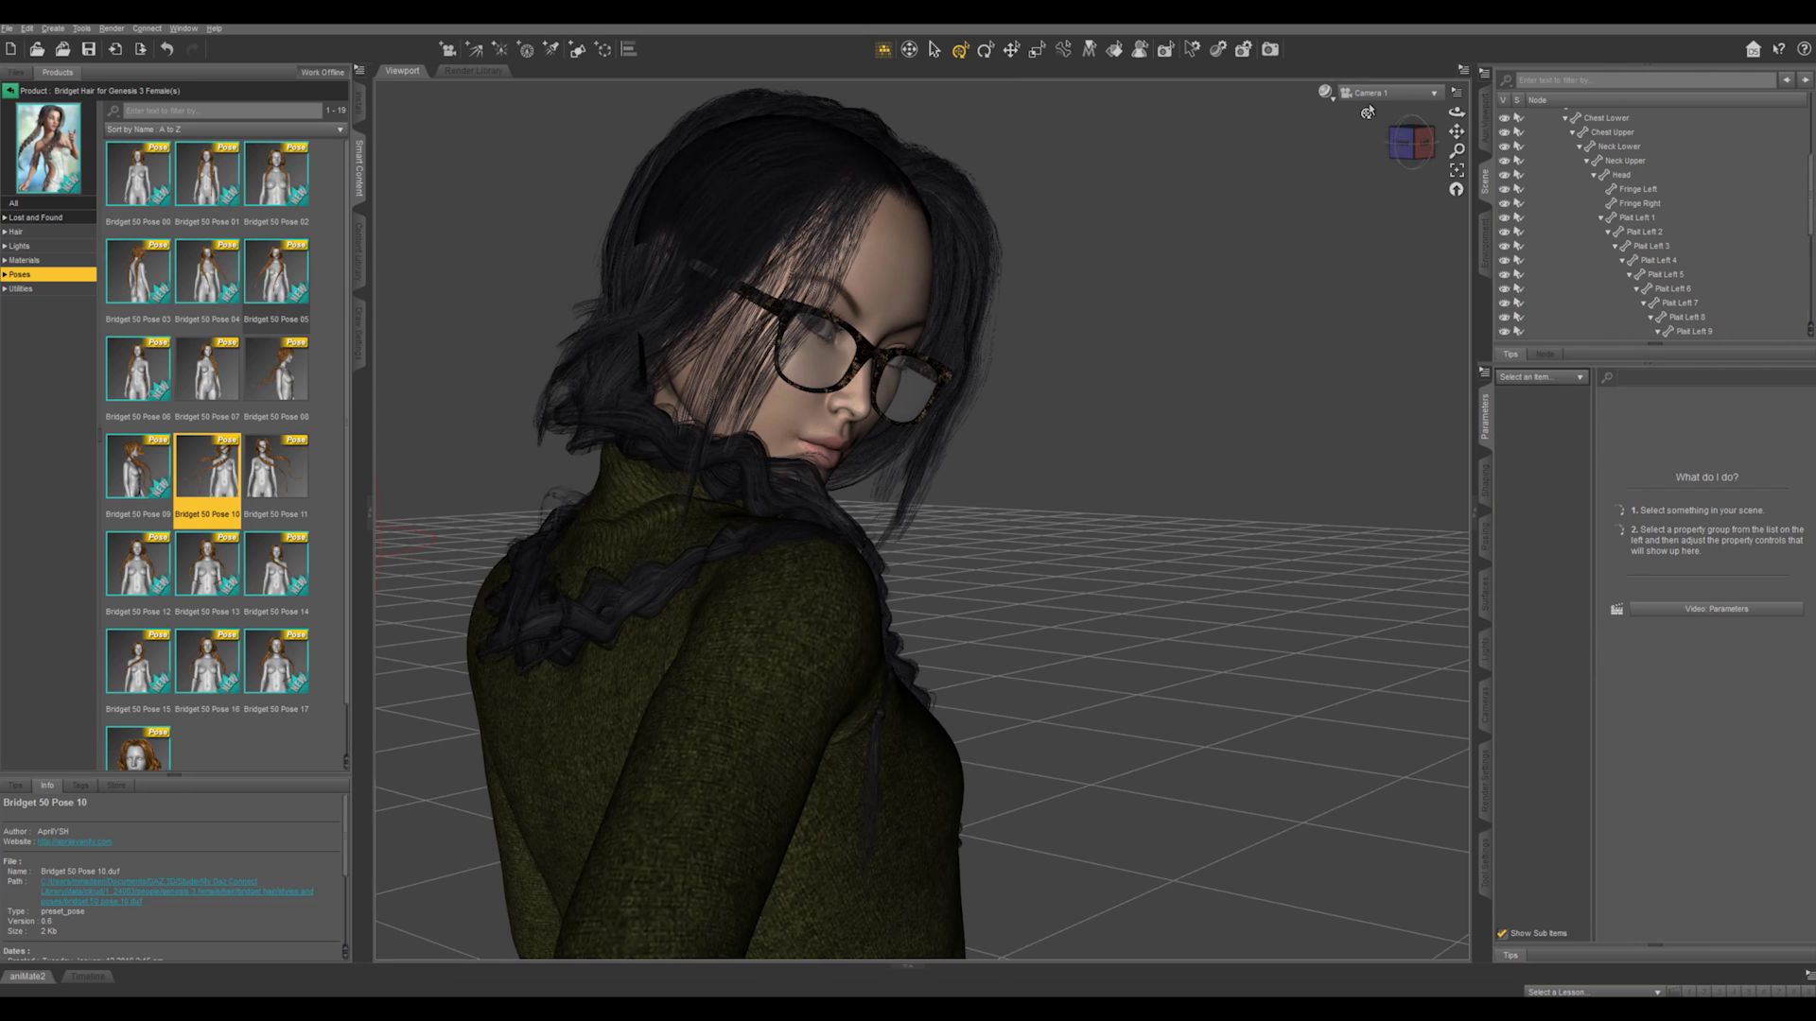
left_click(1325, 92)
left_click(1324, 262)
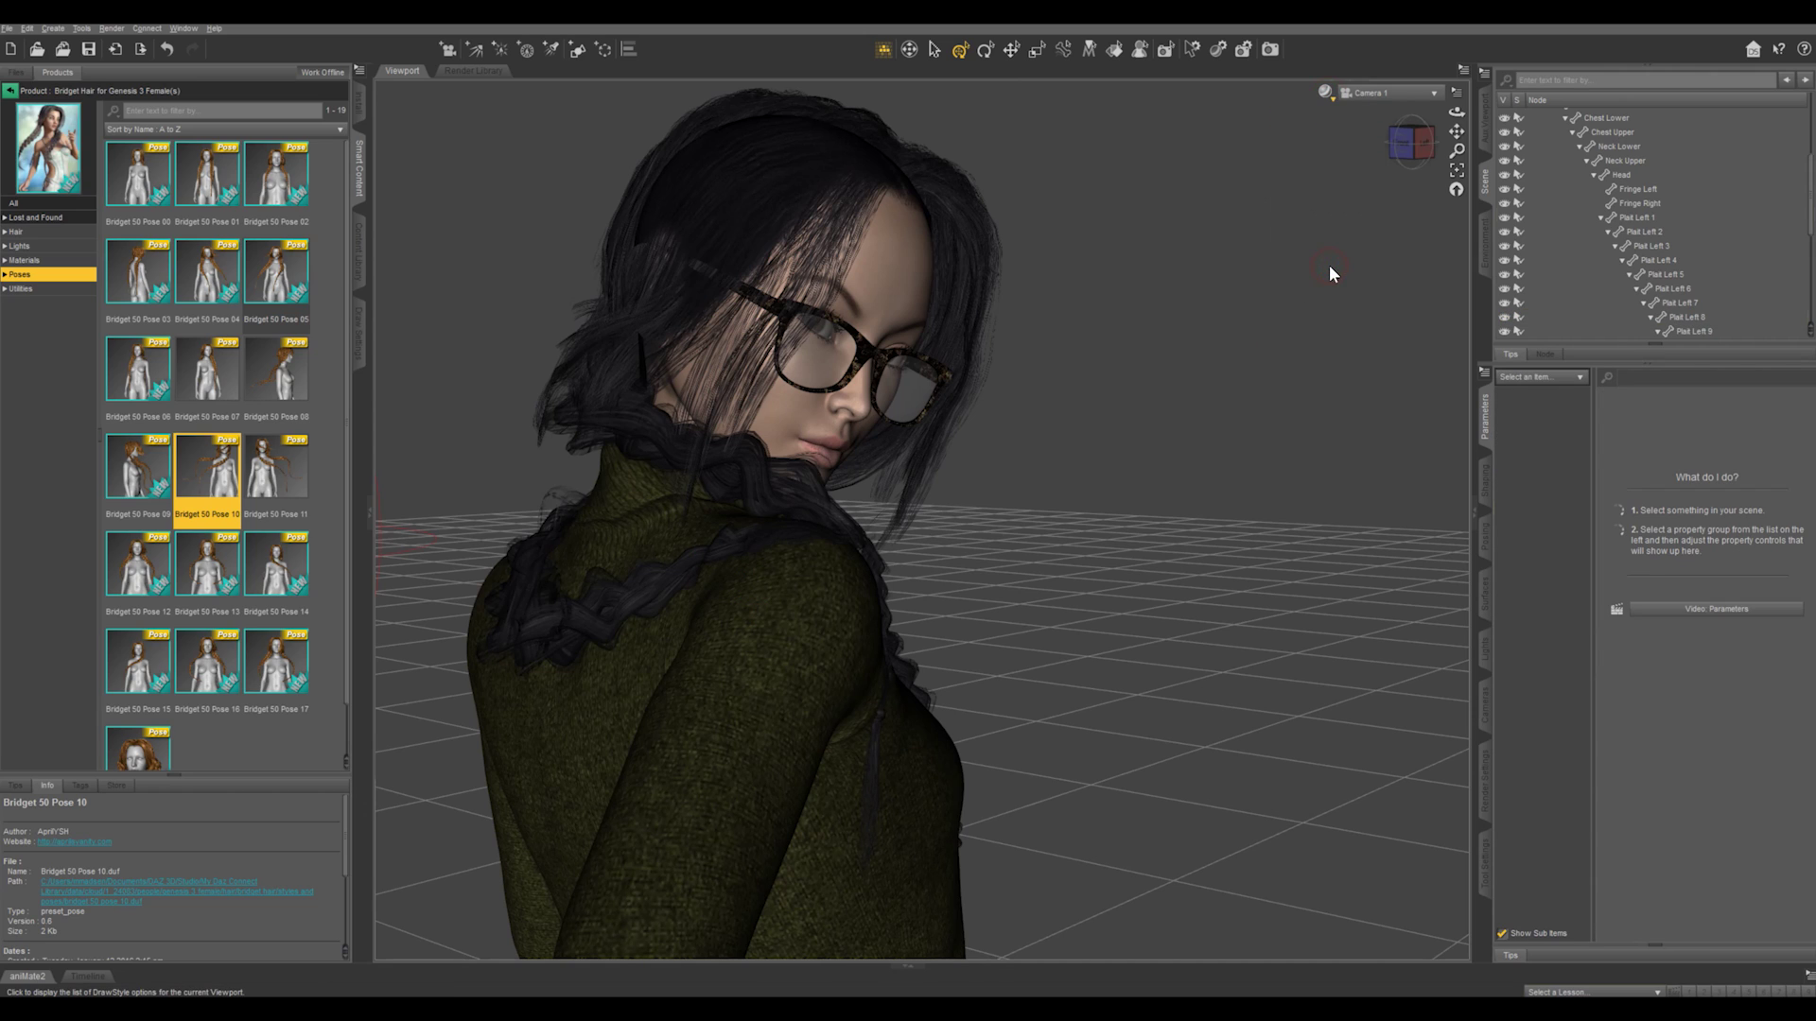